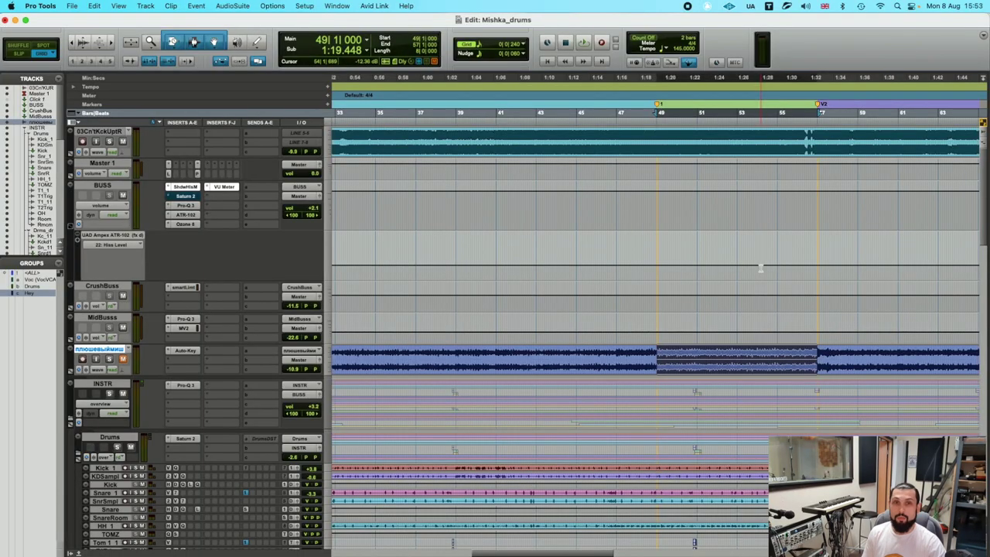
Select bars 49 to 57 on the MidBusss track.
{"action": "left_click", "coordinate": [667, 331]}
{"action": "key", "text": "t"}
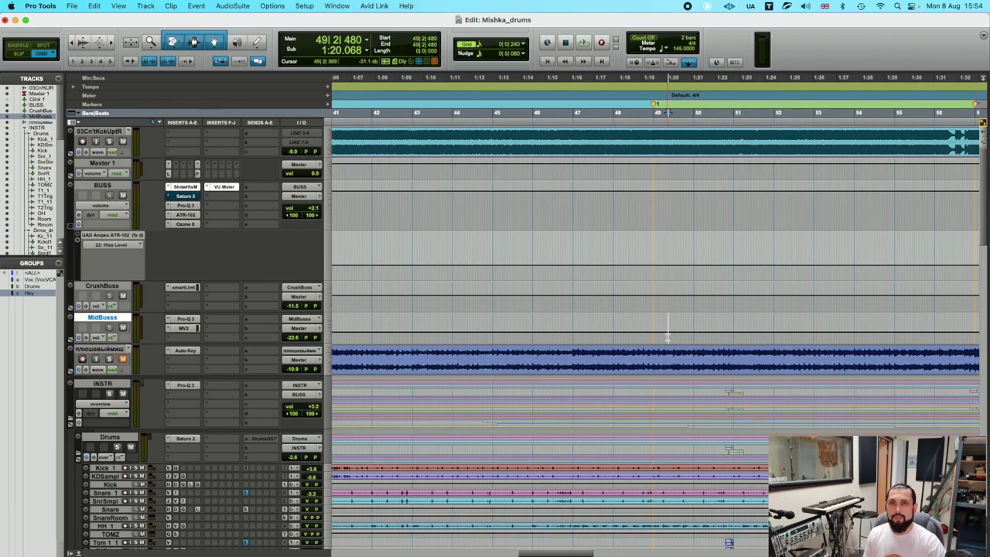
{"action": "key", "text": "r"}
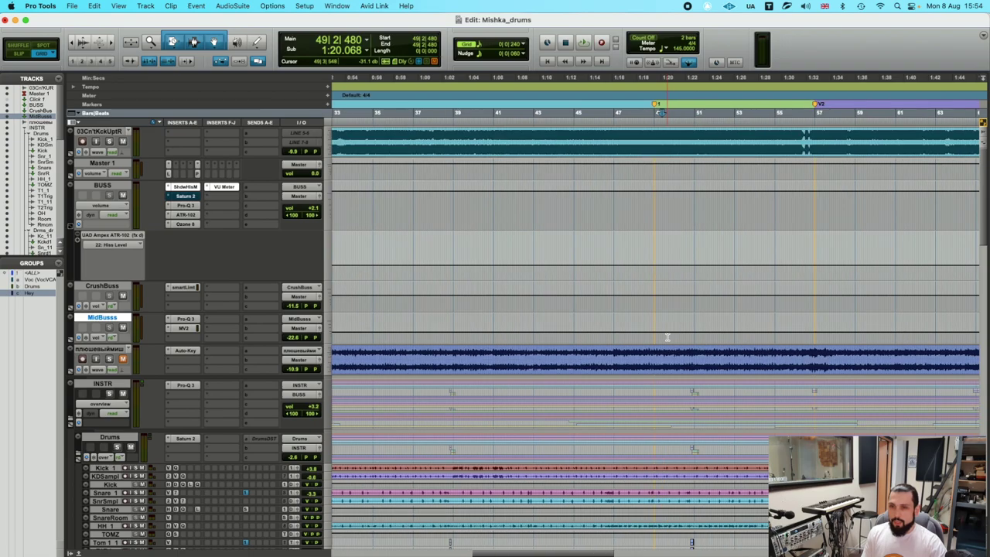
{"action": "left_click", "coordinate": [668, 337]}
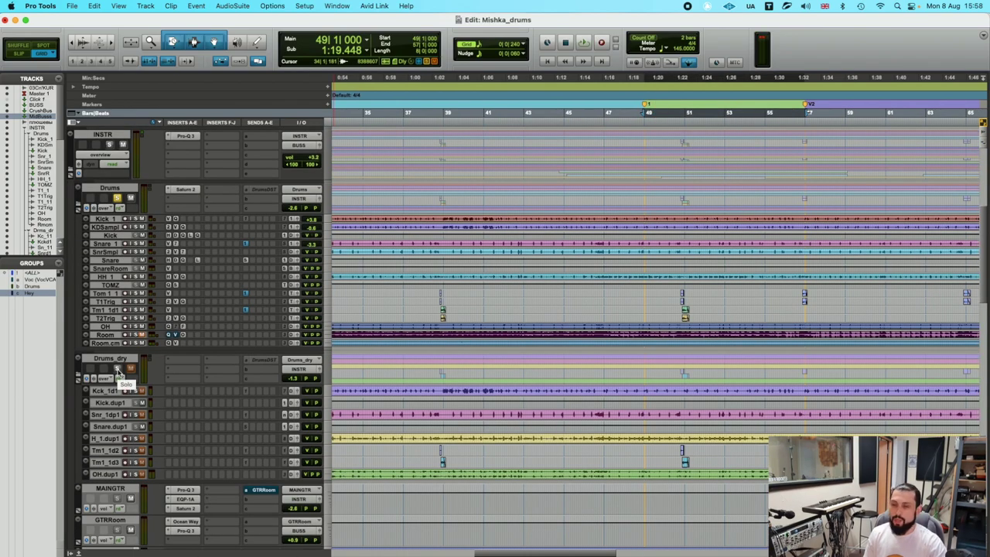
Solo the Drums_dry folder and play bars 49 to 57 to audition the unprocessed drums.
{"action": "left_click", "coordinate": [118, 373]}
{"action": "key", "text": "space"}
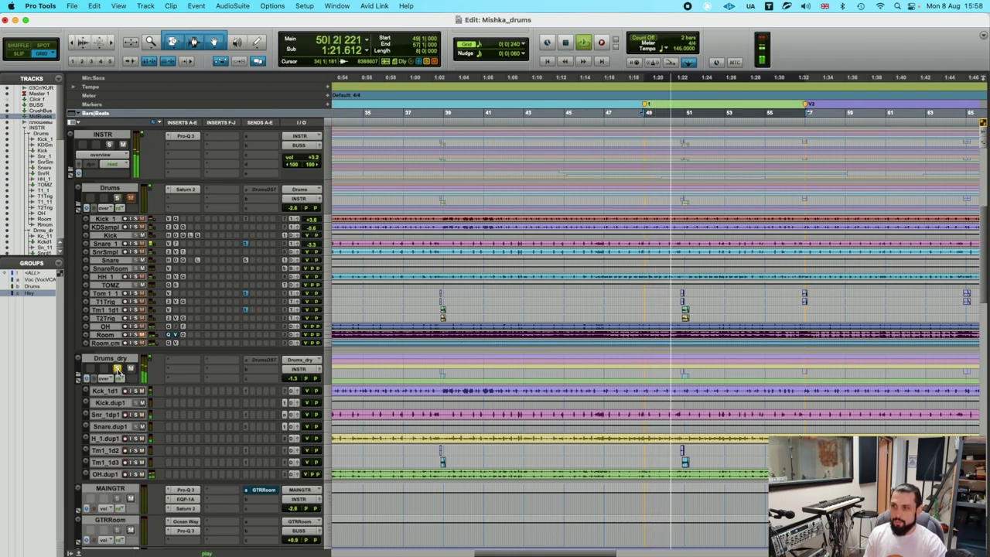
{"action": "scroll", "coordinate": [229, 333], "scroll_direction": "up", "scroll_amount": 6}
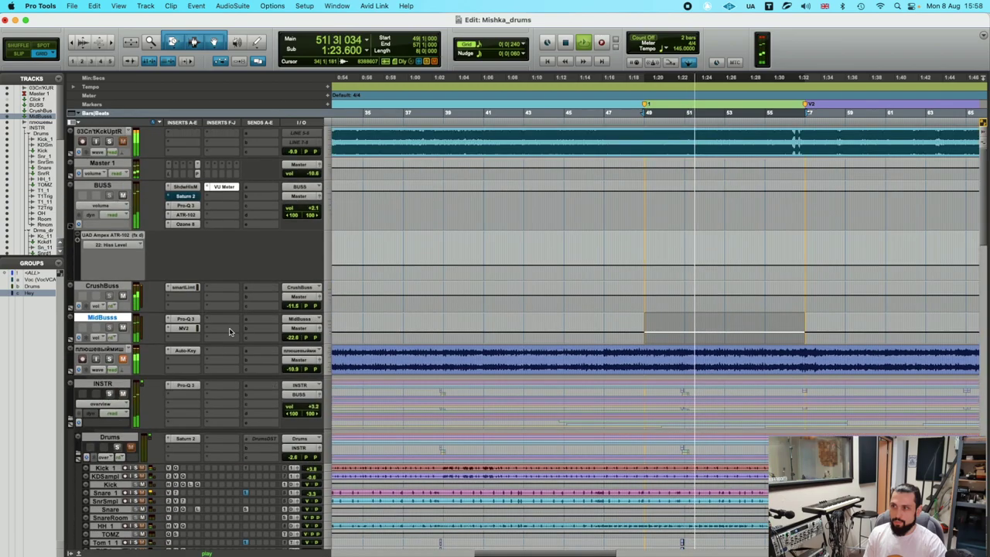
{"action": "scroll", "coordinate": [229, 333], "scroll_direction": "down", "scroll_amount": 6}
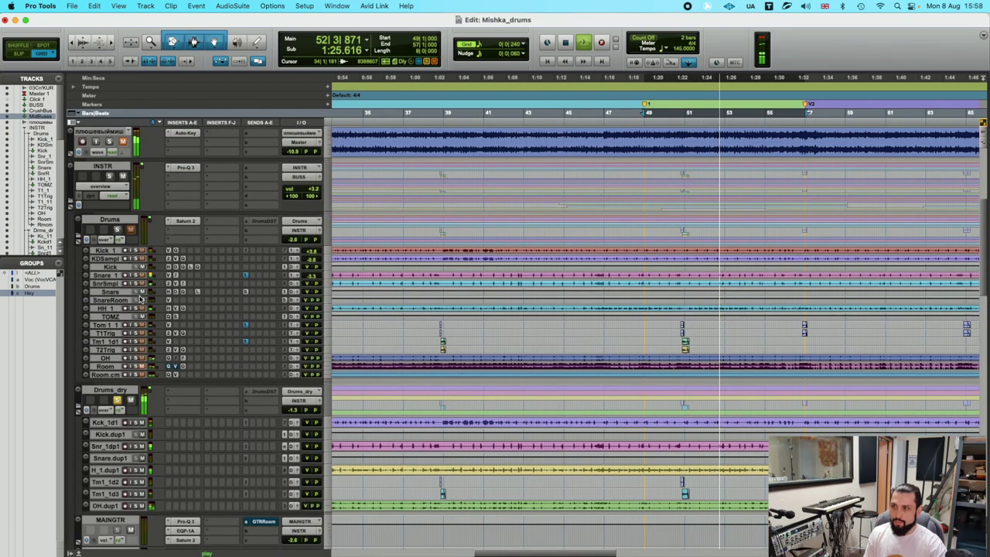
{"action": "key", "text": "space"}
Compare the processed Drums folder with Drums_dry by alternating their solos during looped playback.
{"action": "left_click", "coordinate": [117, 230]}
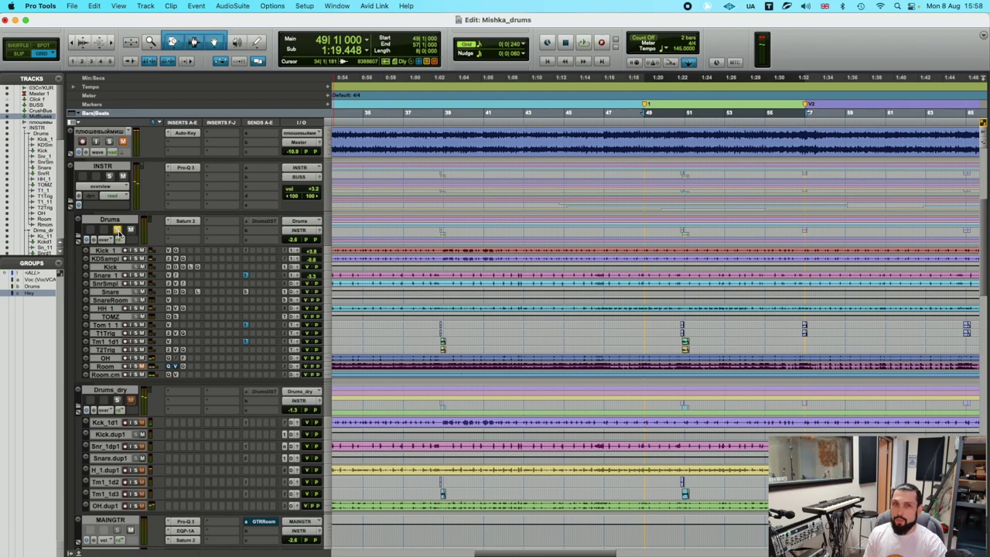
{"action": "key", "text": "space"}
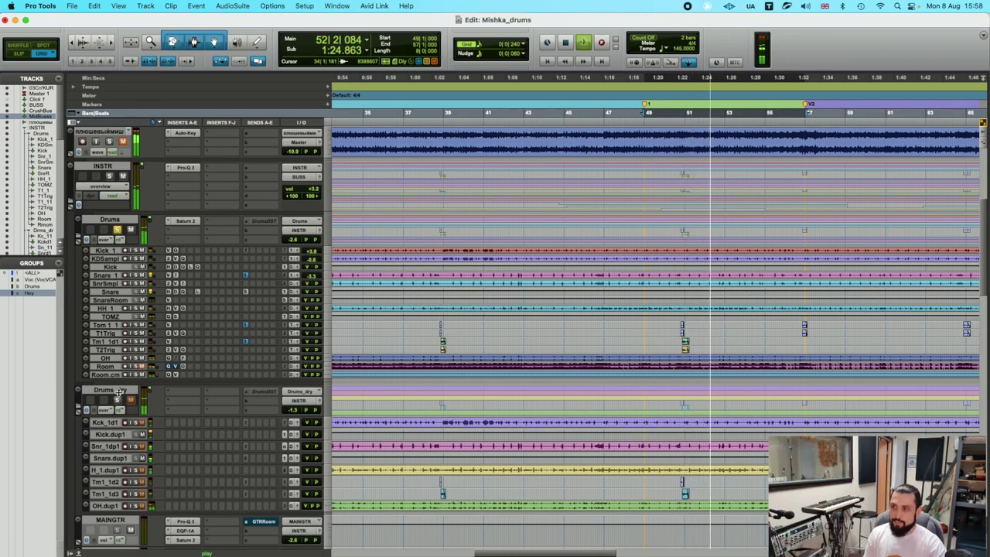
{"action": "left_click", "coordinate": [116, 399]}
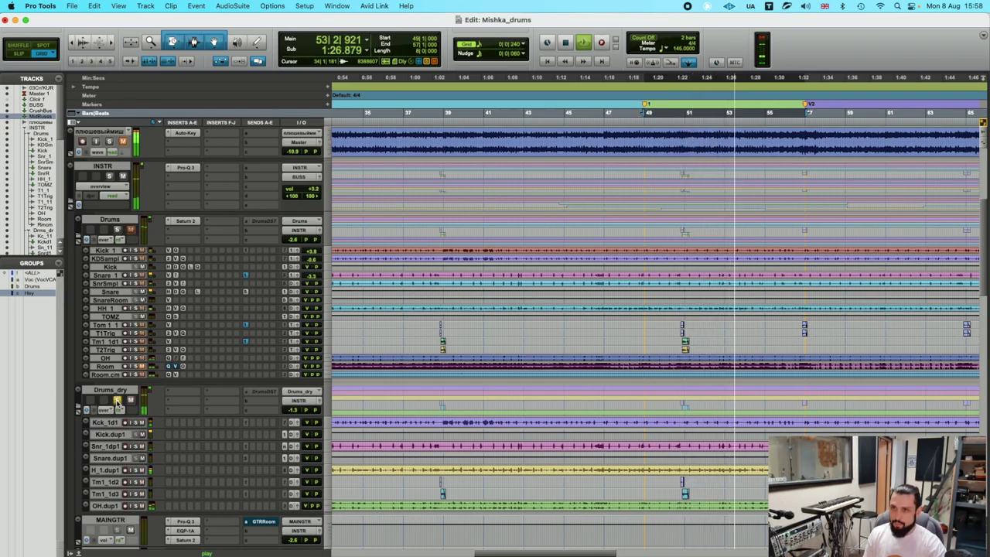
{"action": "left_click", "coordinate": [116, 230]}
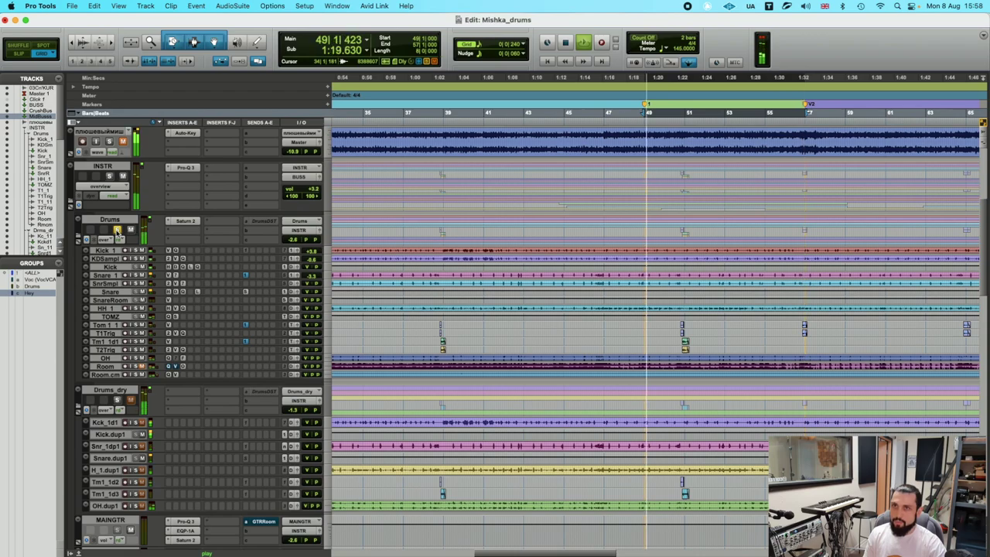
{"action": "left_click", "coordinate": [118, 400]}
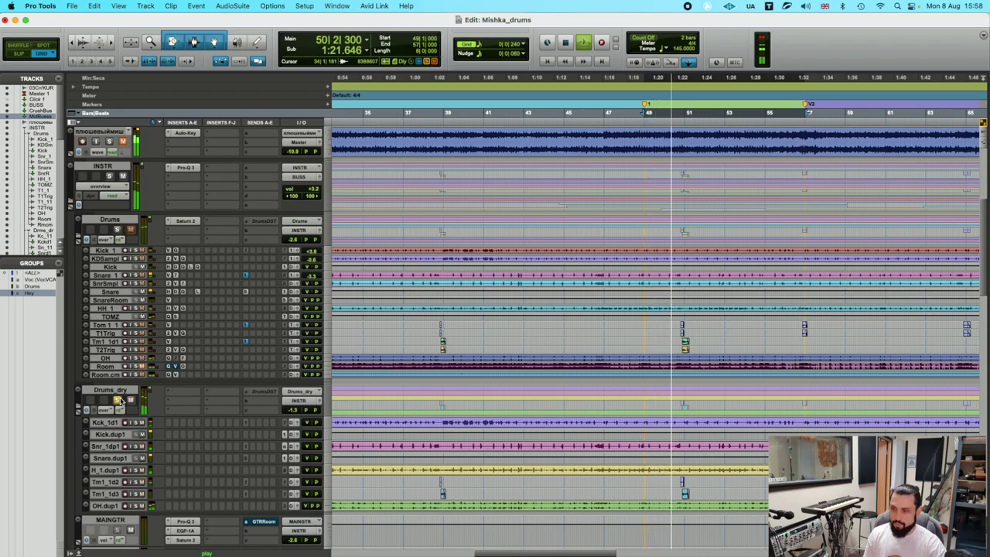
{"action": "left_click", "coordinate": [118, 230]}
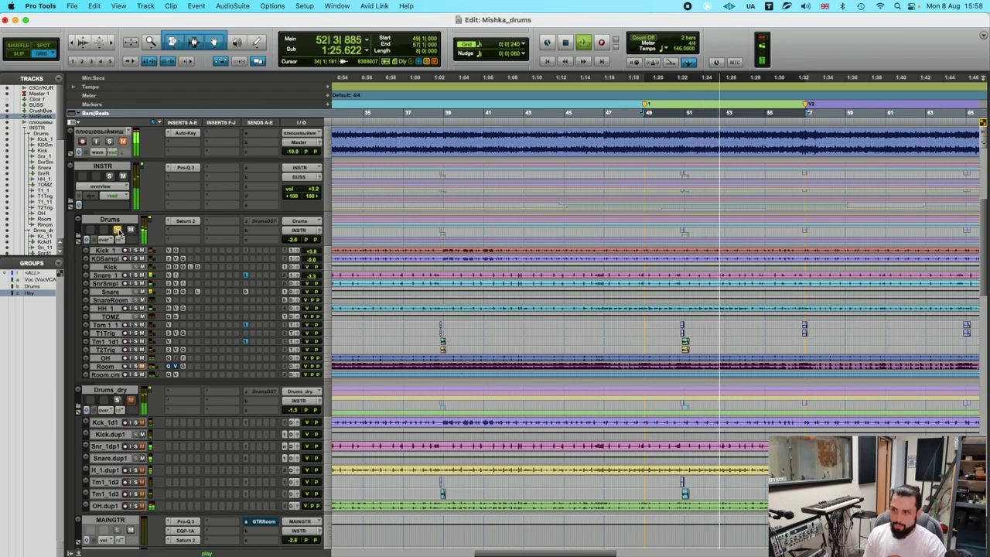
{"action": "key", "text": "space"}
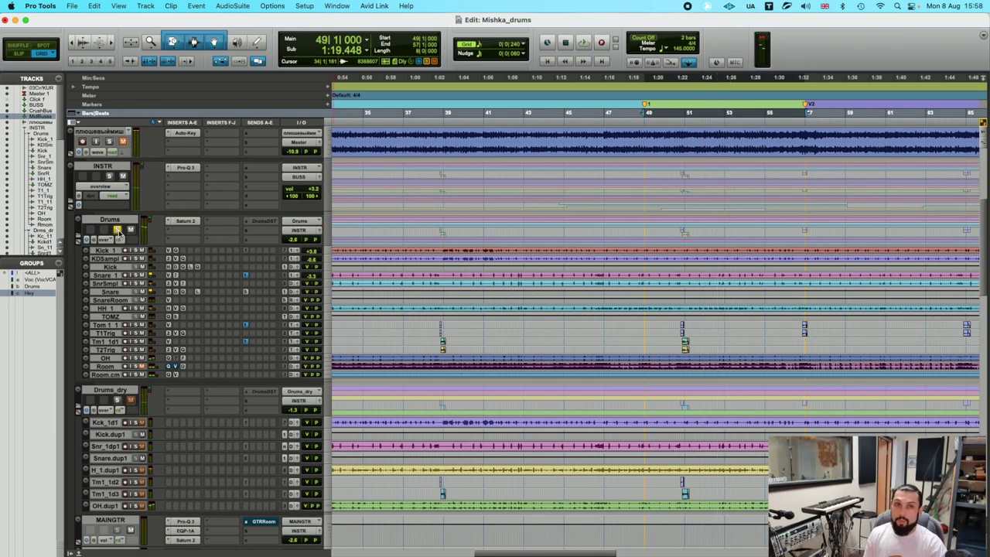
Isolate the Drums_dry folder and solo its individual tracks, including Tm1_1d3 and OH.dup1.
{"action": "left_click", "coordinate": [117, 399], "text": "super"}
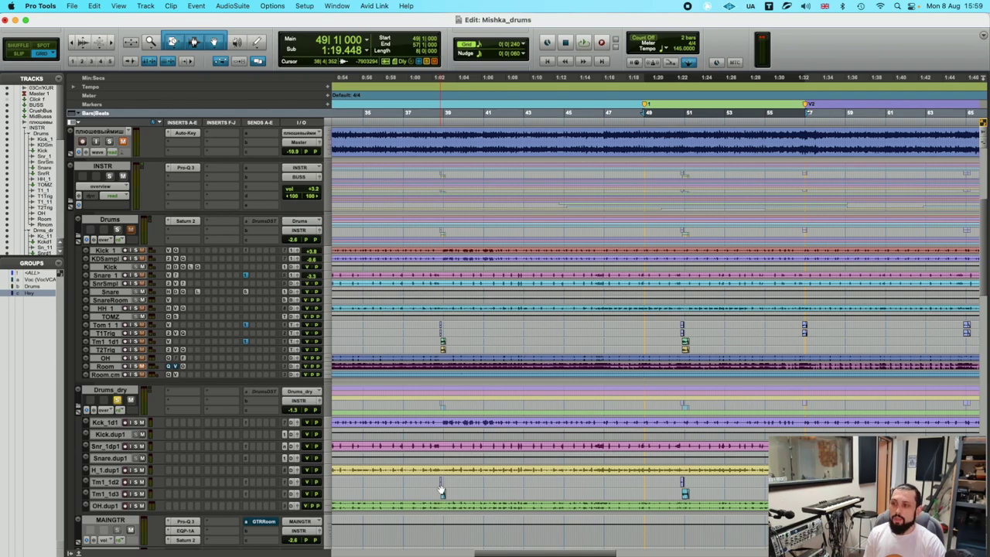
{"action": "left_click_drag", "start_coordinate": [135, 254], "coordinate": [135, 266]}
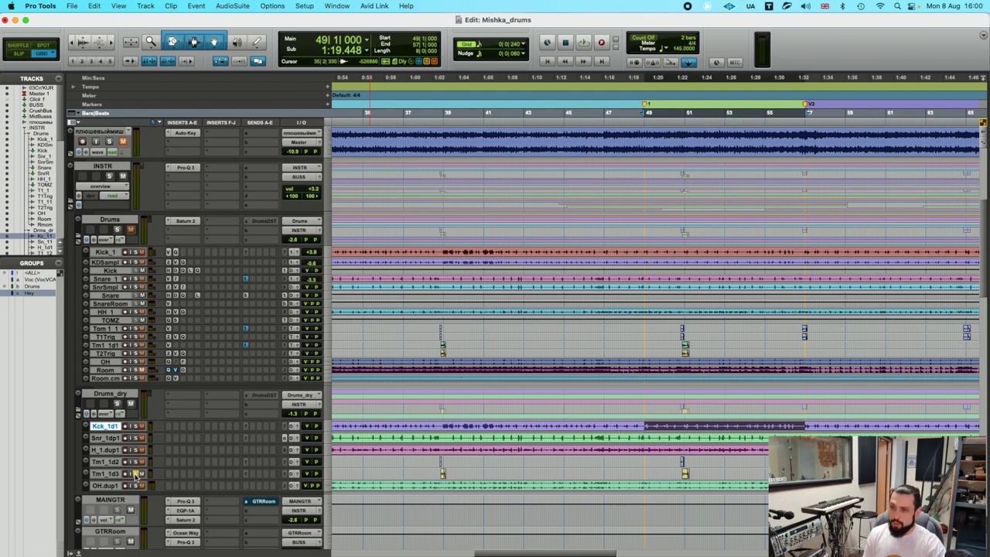
{"action": "left_click", "coordinate": [135, 473]}
{"action": "left_click", "coordinate": [137, 485]}
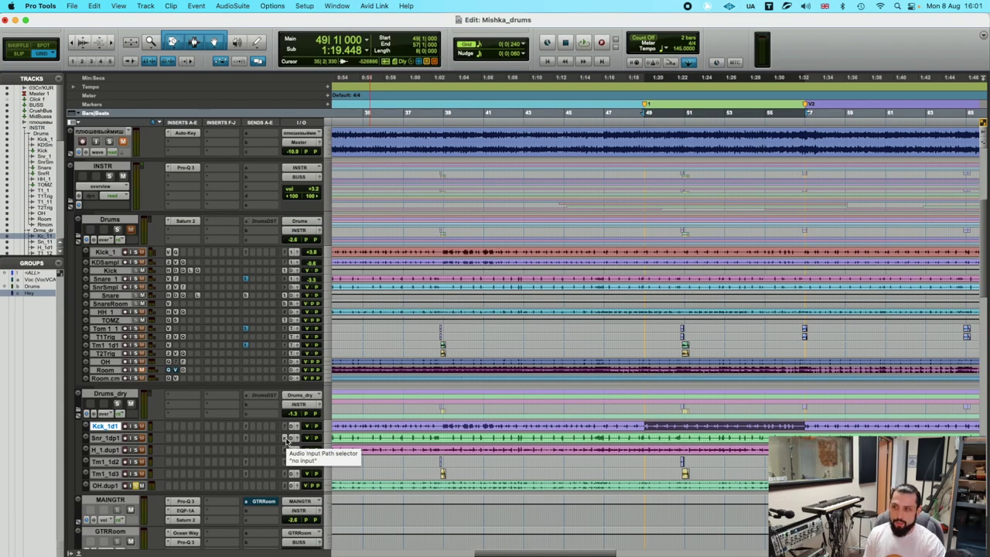
Select the Room track in the Drums folder and enlarge its track height.
{"action": "left_click", "coordinate": [106, 370]}
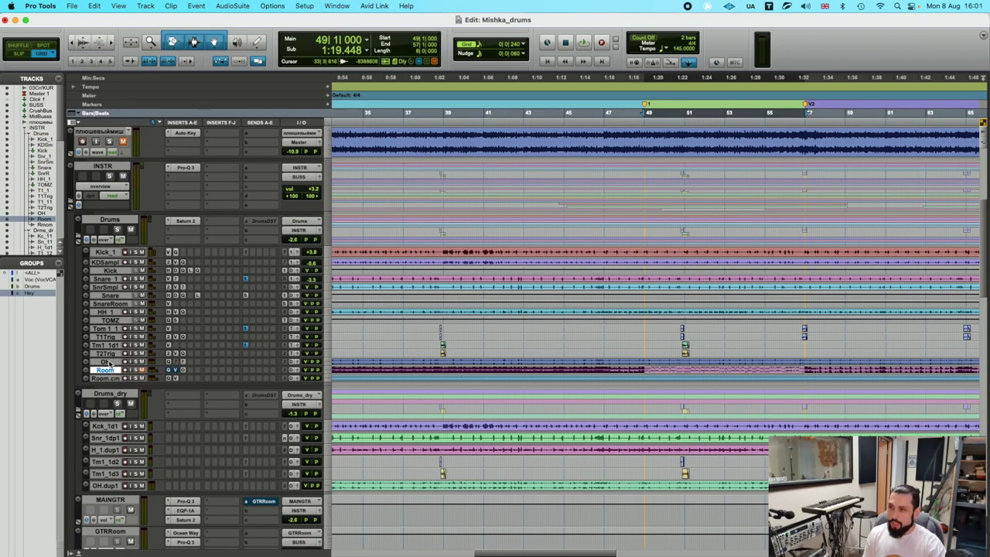
{"action": "left_click", "coordinate": [106, 362]}
{"action": "left_click", "coordinate": [106, 370]}
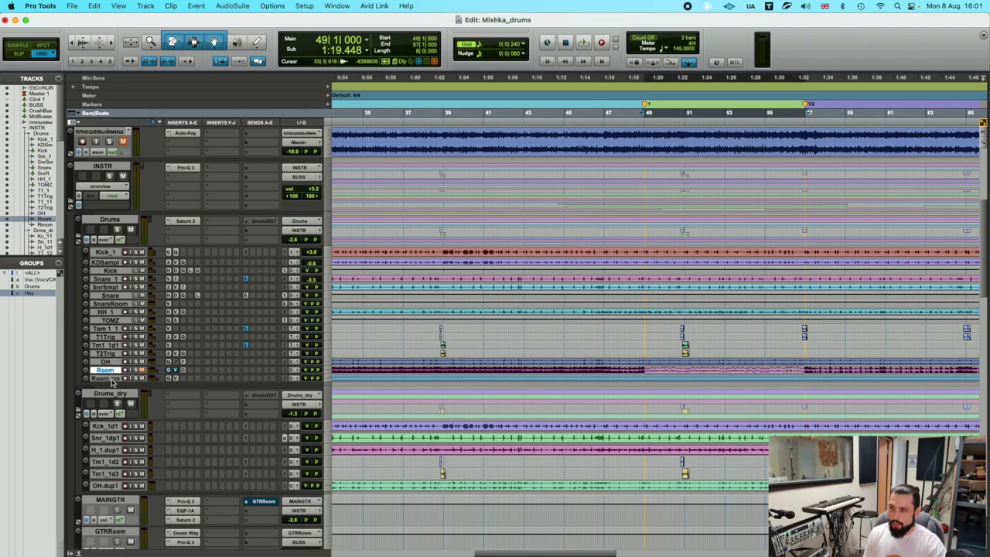
{"action": "key", "text": "ctrl+Up"}
{"action": "key", "text": "ctrl+Up"}
{"action": "key", "text": "ctrl+Up"}
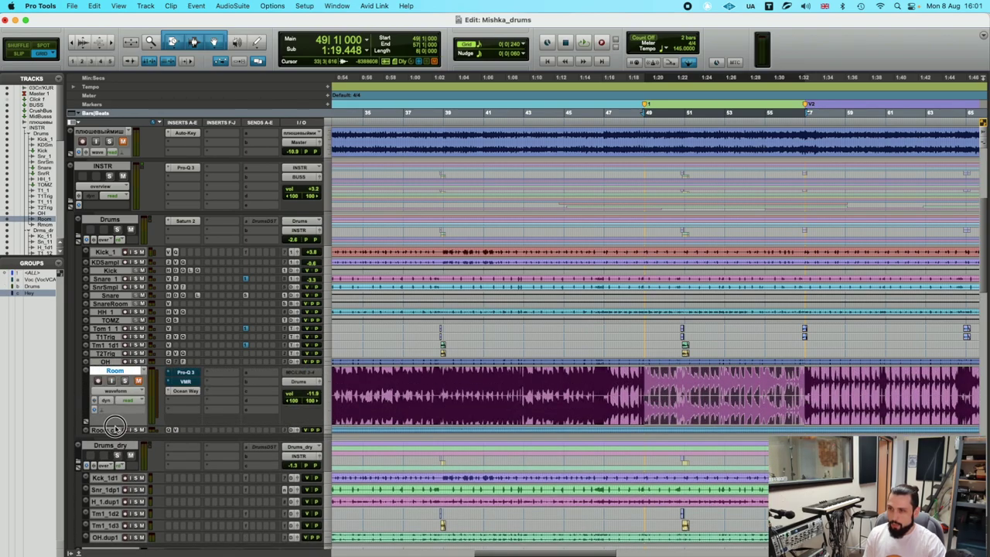
Solo the Room track and compare it with its Ocean Way Studios insert bypassed and active during playback.
{"action": "left_click", "coordinate": [125, 380]}
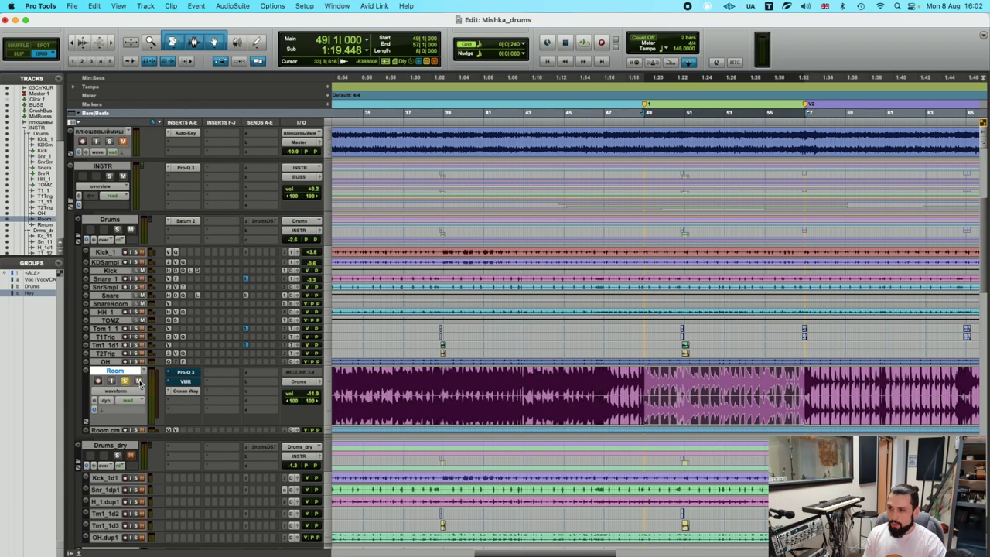
{"action": "left_click", "coordinate": [184, 391]}
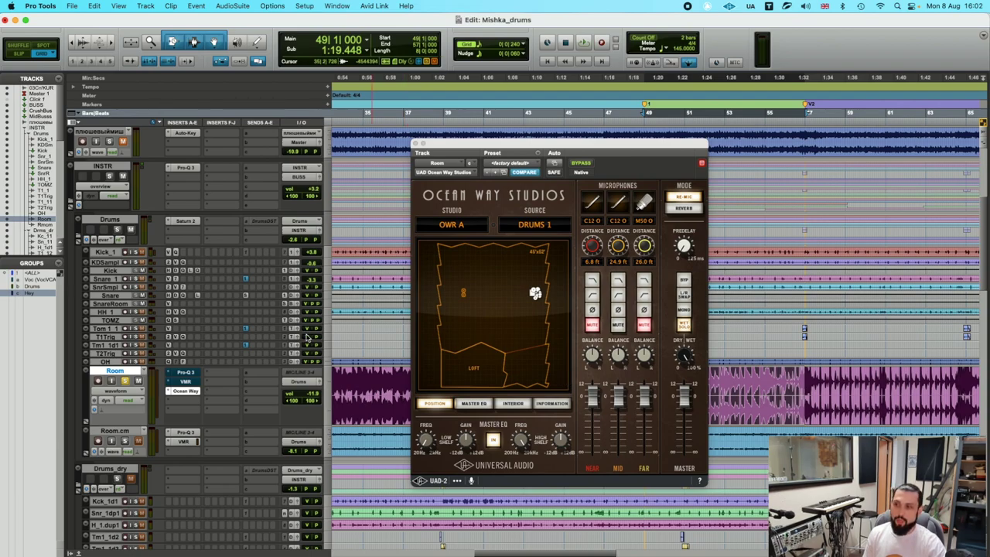
{"action": "left_click", "coordinate": [190, 393], "text": "super"}
{"action": "key", "text": "space"}
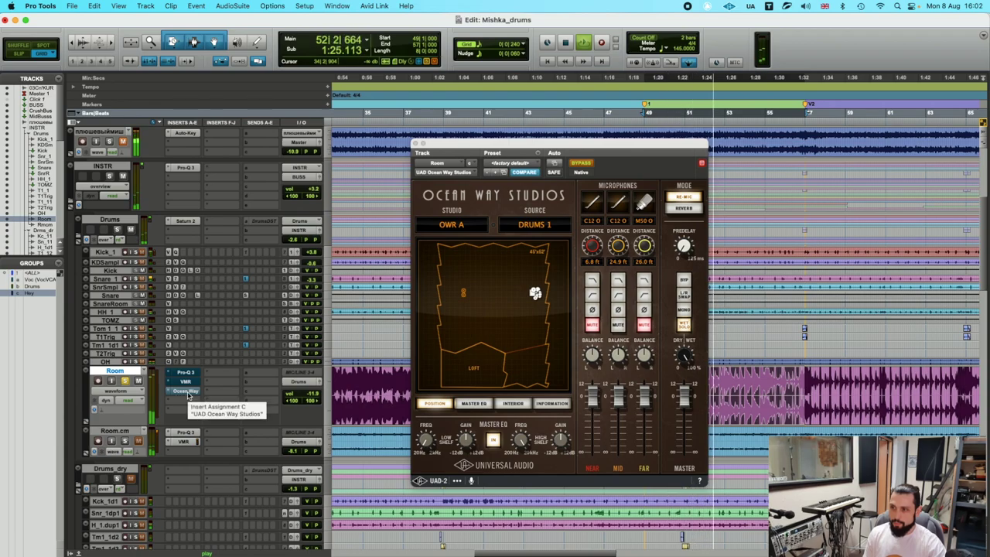
{"action": "left_click", "coordinate": [187, 392], "text": "super"}
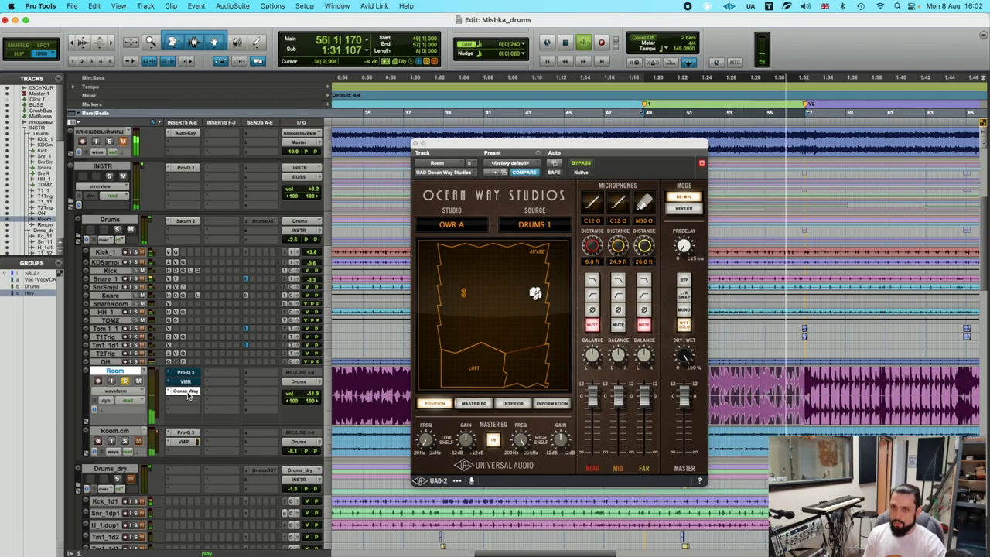
{"action": "key", "text": "space"}
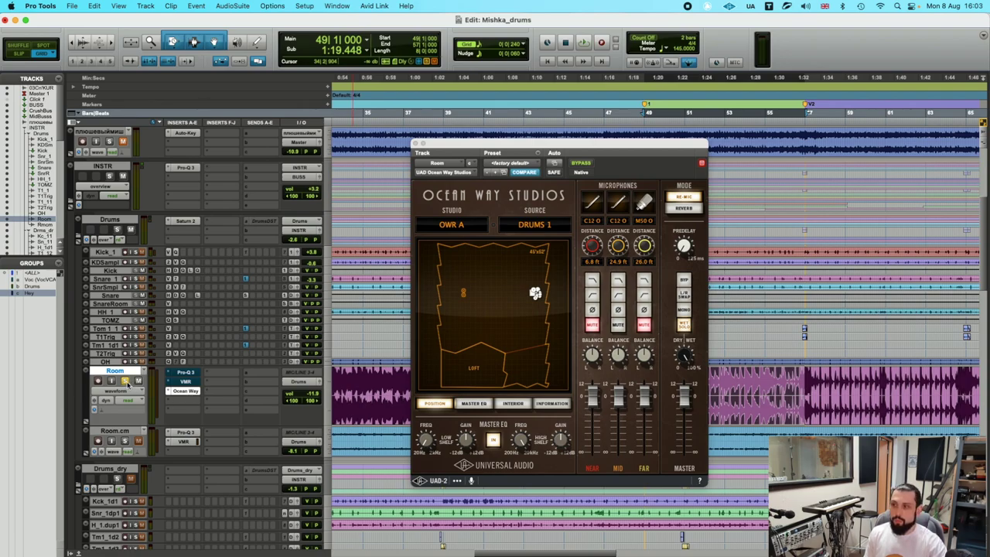
Solo the Room.cm track and open its Pro-Q 3 insert to examine the EQ curve.
{"action": "left_click", "coordinate": [125, 441]}
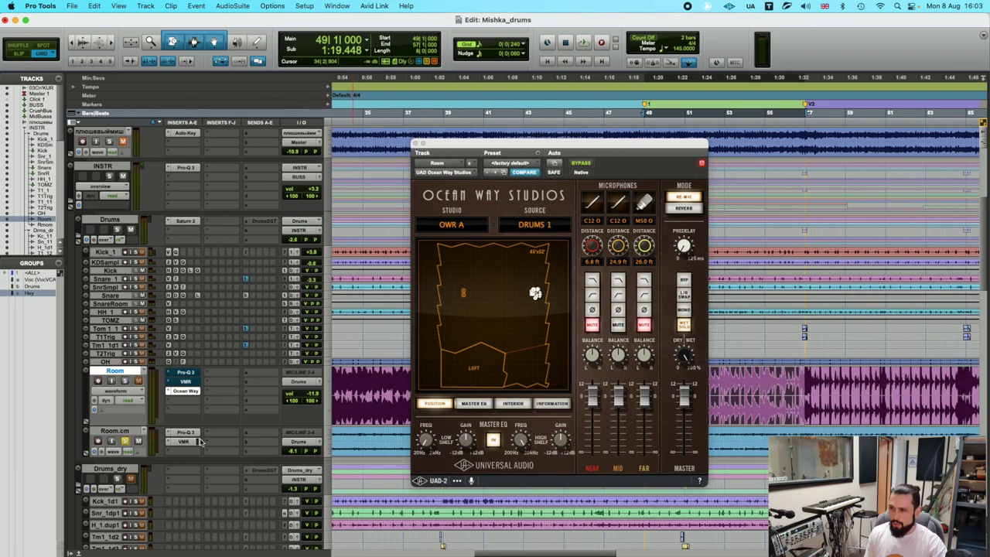
{"action": "left_click", "coordinate": [121, 432]}
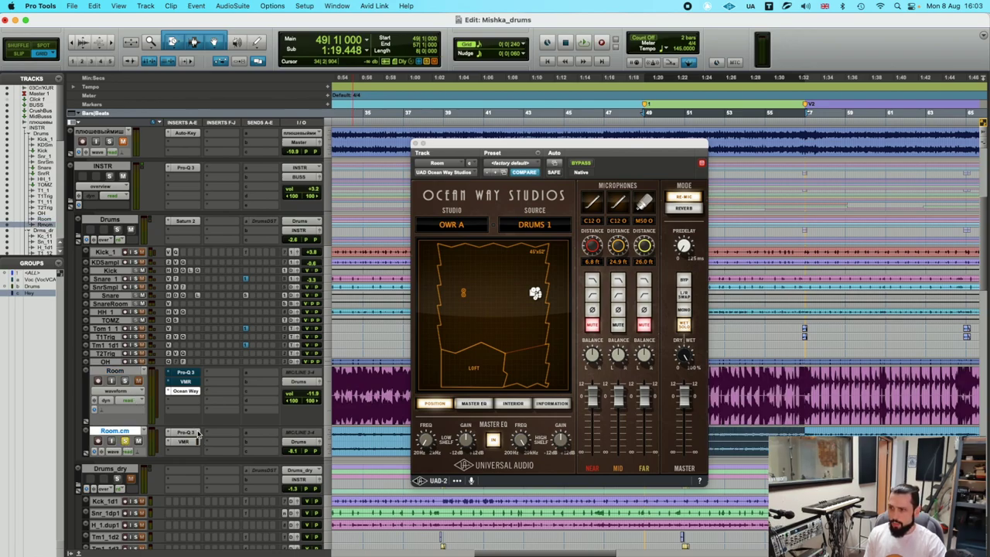
{"action": "left_click", "coordinate": [190, 434]}
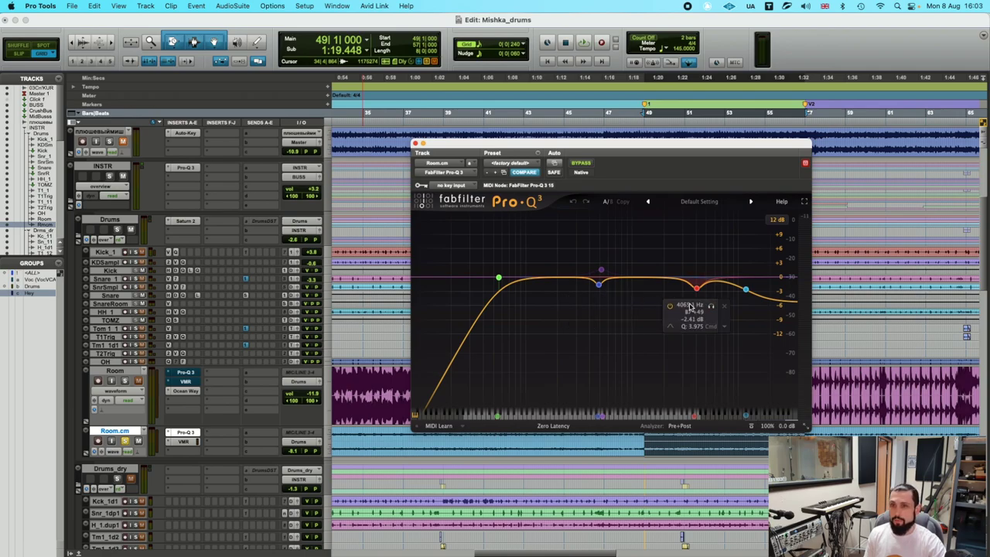
Examine the FG-Stress compressor in Room.cm's Virtual Mix Rack while playing the track, and close the plug-in.
{"action": "left_click", "coordinate": [186, 441]}
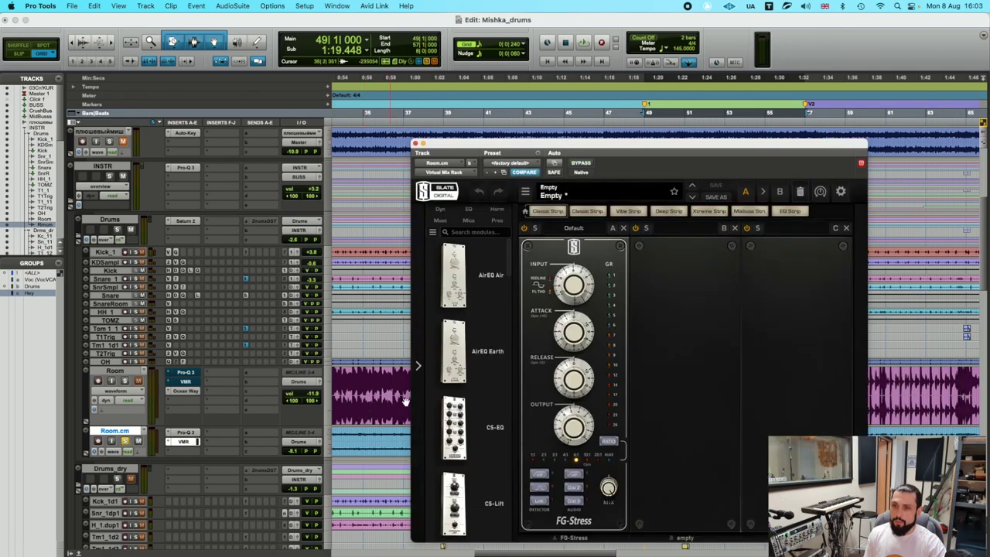
{"action": "key", "text": "space"}
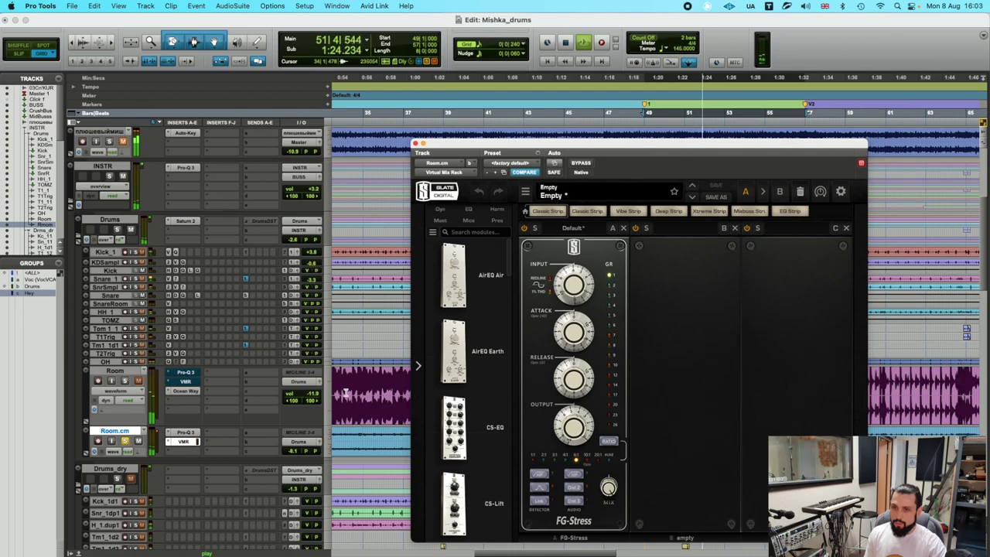
{"action": "key", "text": "space"}
{"action": "key", "text": "space"}
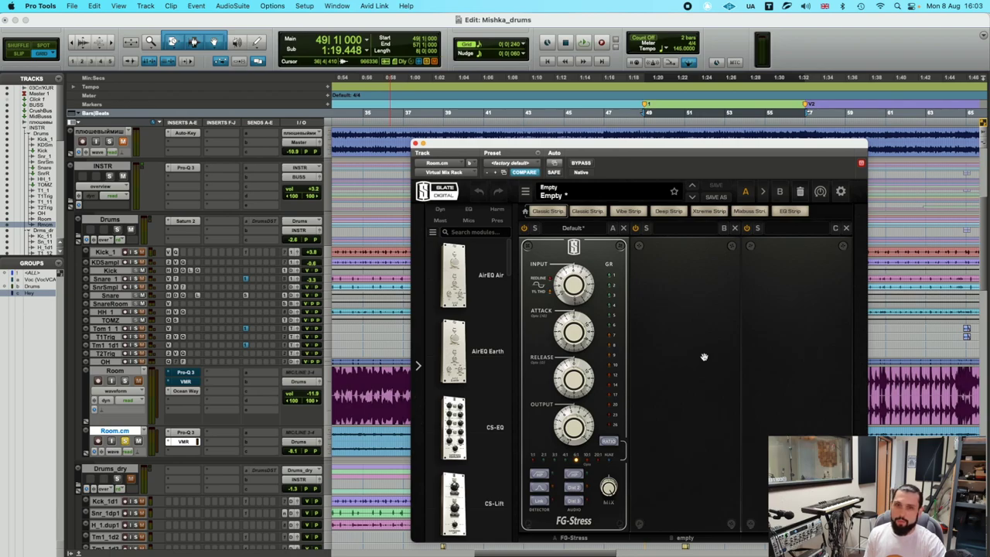
{"action": "left_click", "coordinate": [415, 144]}
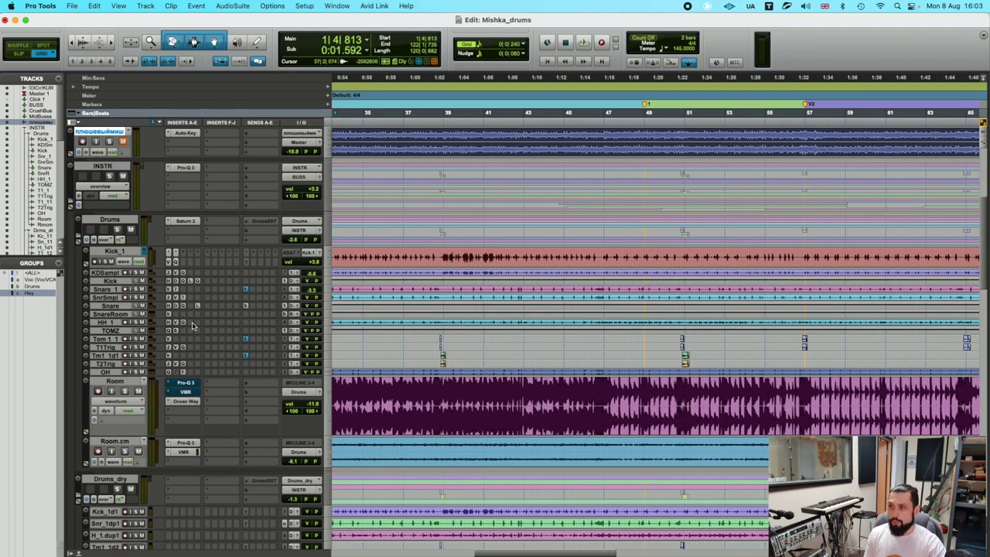
Play bars 49 to 57 of the soloed Kick_1 track with its Virtual Mix Rack insert open.
{"action": "left_click", "coordinate": [113, 251]}
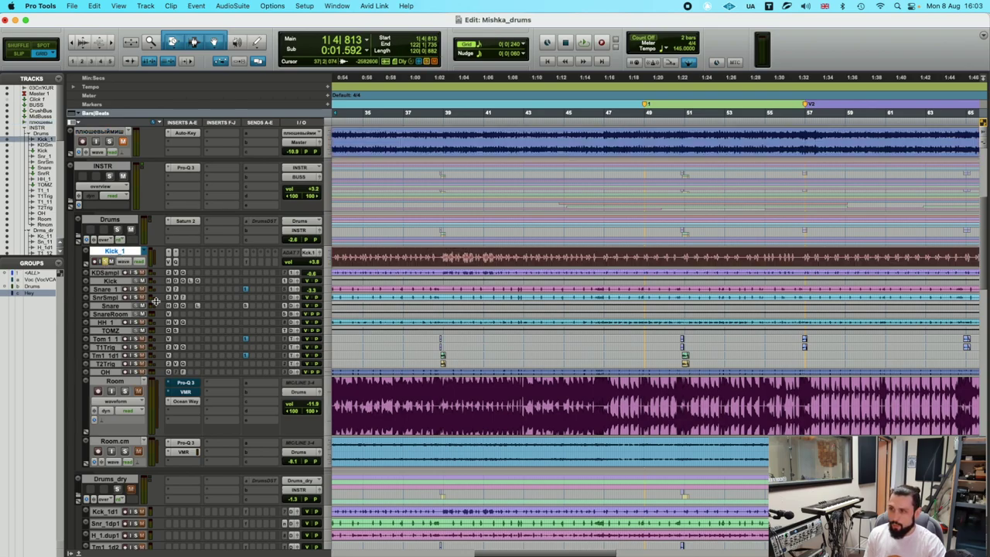
{"action": "left_click", "coordinate": [644, 253]}
{"action": "left_click_drag", "start_coordinate": [644, 253], "coordinate": [805, 259]}
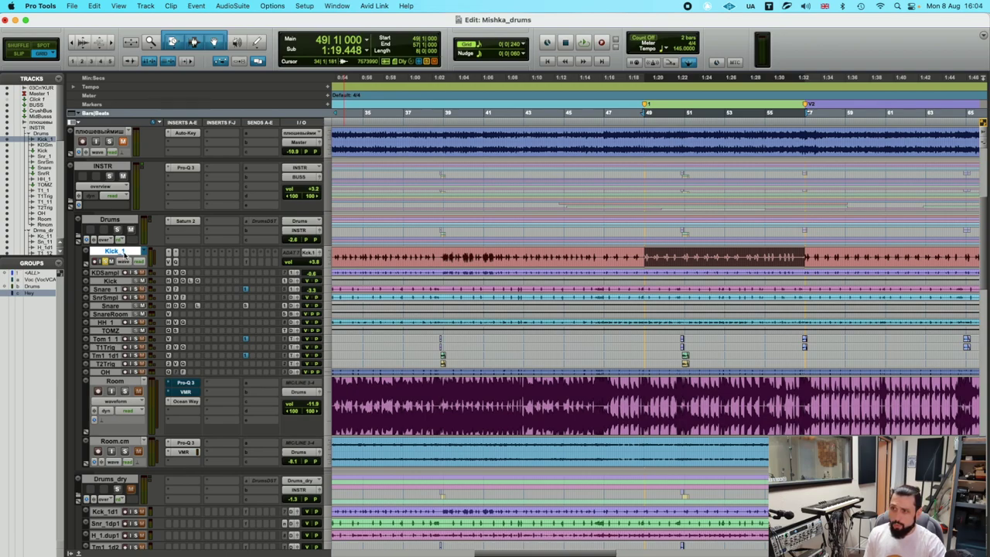
{"action": "key", "text": "space"}
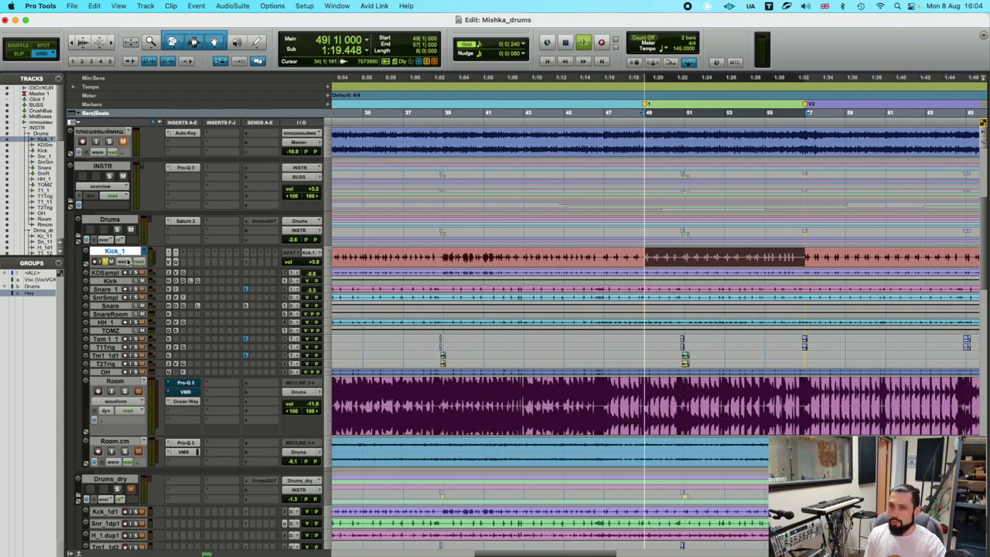
{"action": "left_click", "coordinate": [195, 276]}
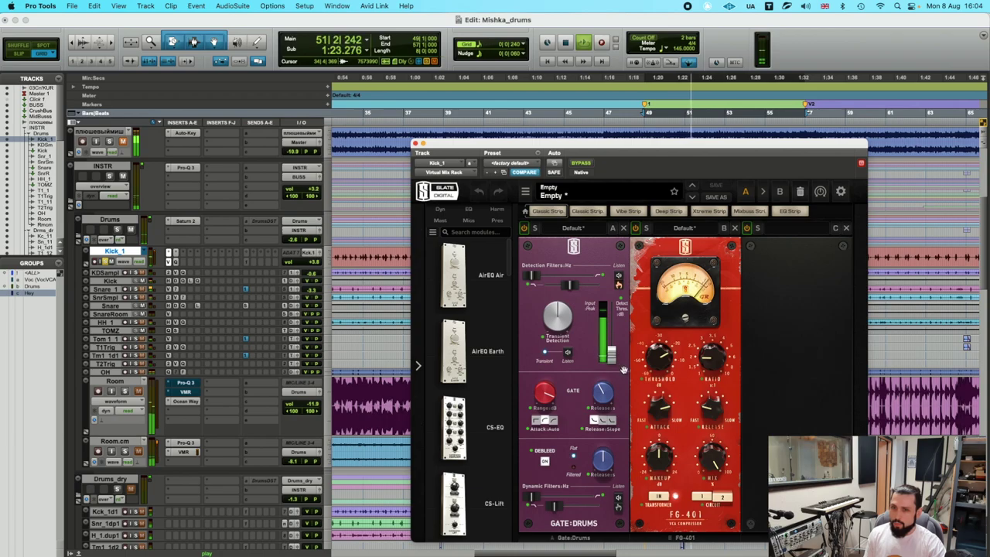
Close Kick_1's Virtual Mix Rack and compare its Pro-Q 3 insert bypassed and active during playback.
{"action": "key", "text": "space"}
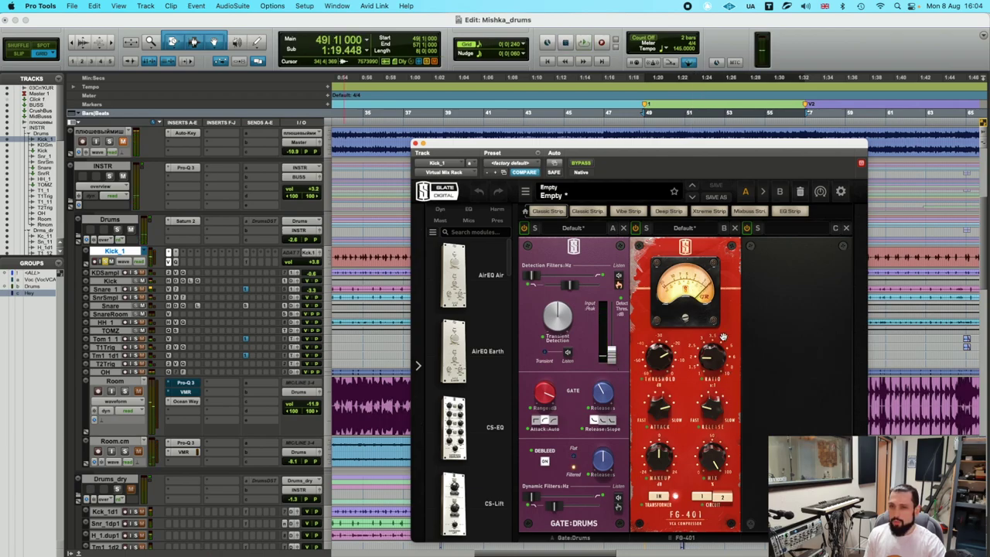
{"action": "left_click", "coordinate": [415, 145]}
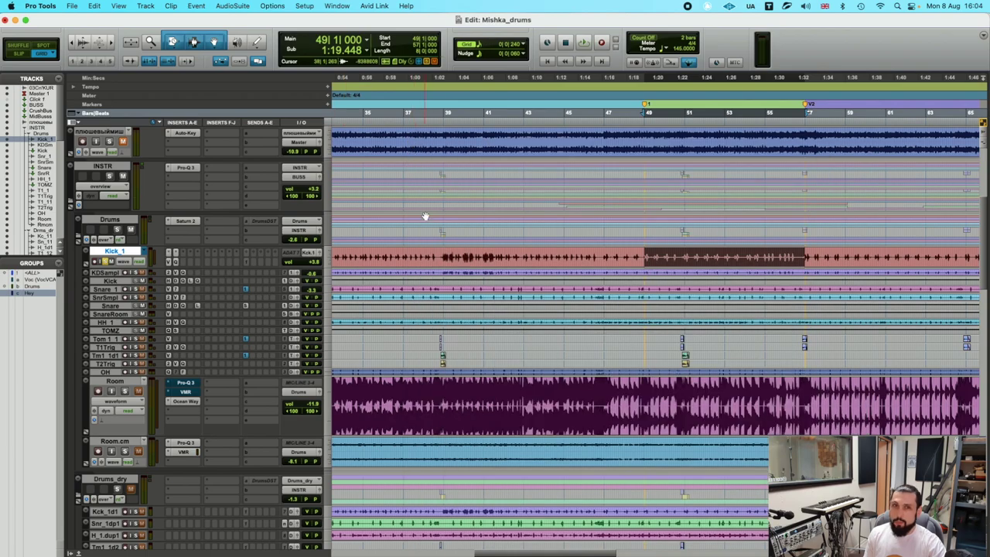
{"action": "left_click", "coordinate": [176, 262]}
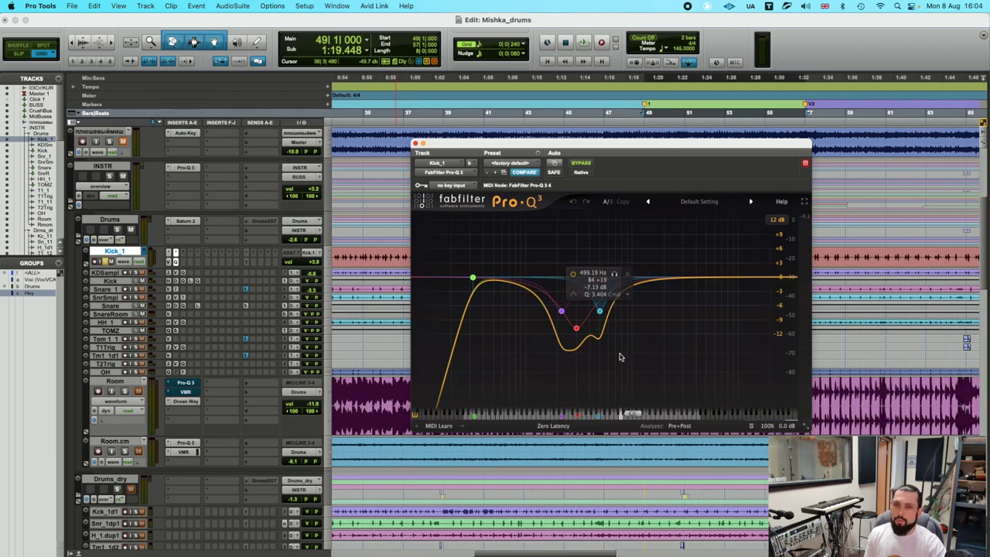
{"action": "key", "text": "space"}
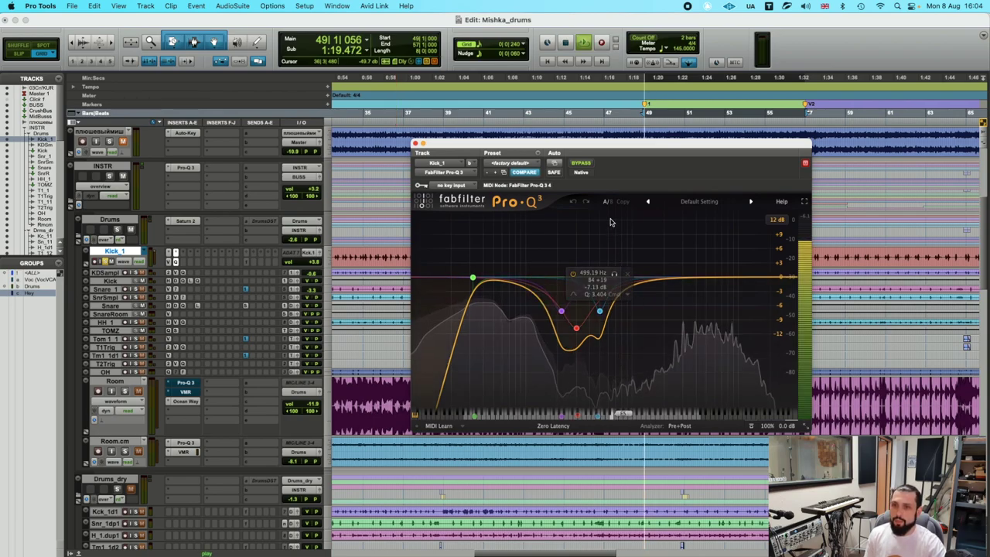
{"action": "left_click", "coordinate": [586, 164]}
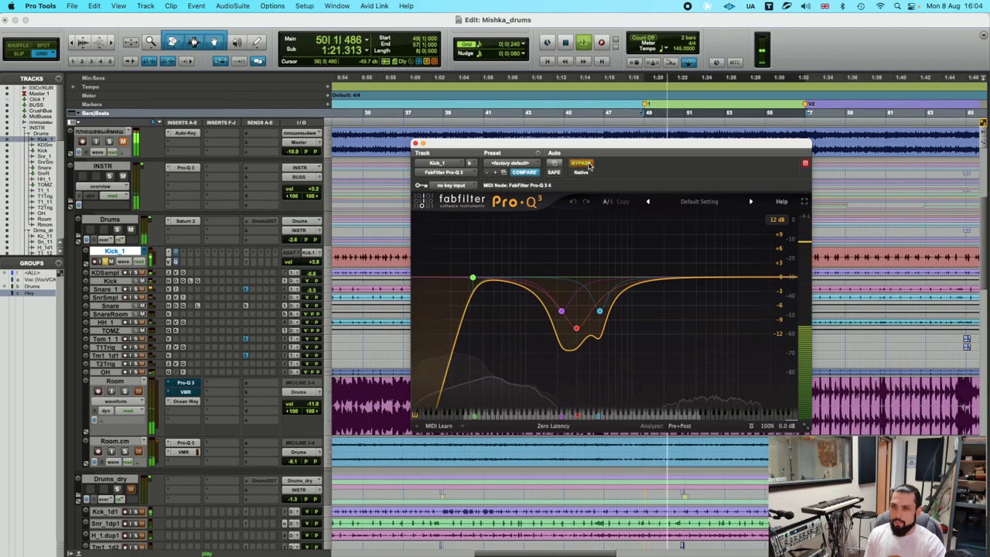
{"action": "left_click", "coordinate": [586, 164]}
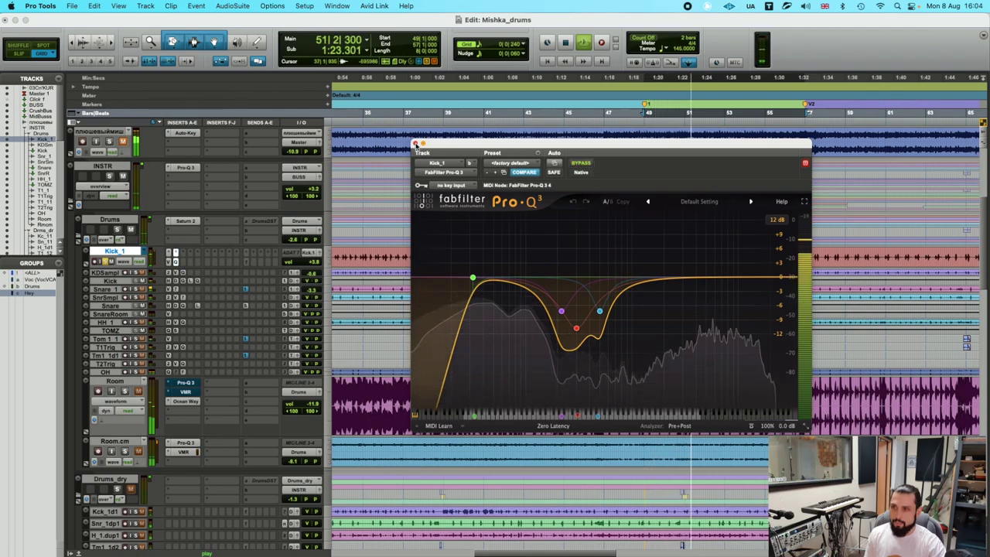
{"action": "left_click", "coordinate": [416, 144]}
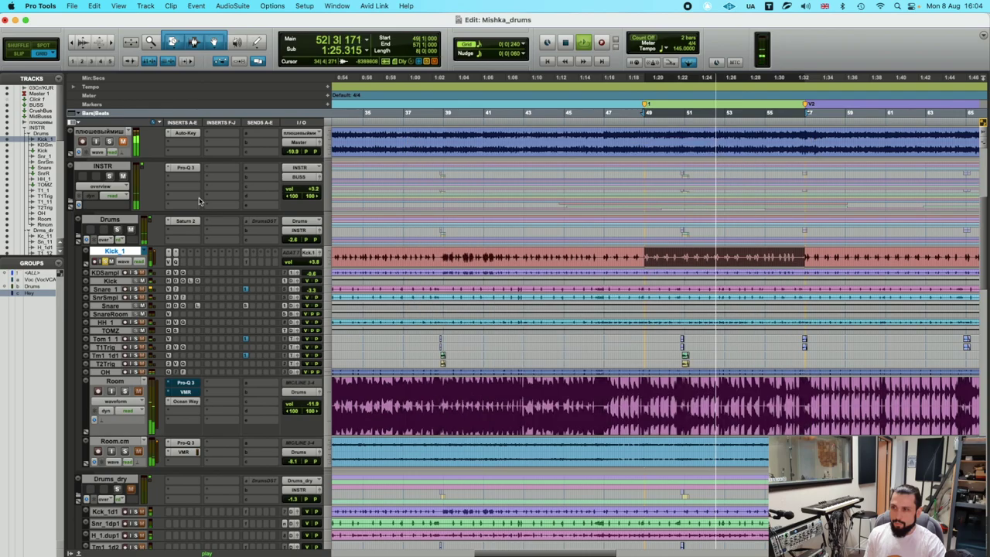
{"action": "key", "text": "space"}
Enlarge the KDSample track, examine its Trigger 2 insert, and play bars 49 to 57 with the track soloed alongside Kick_1.
{"action": "left_click_drag", "start_coordinate": [112, 279], "coordinate": [149, 289]}
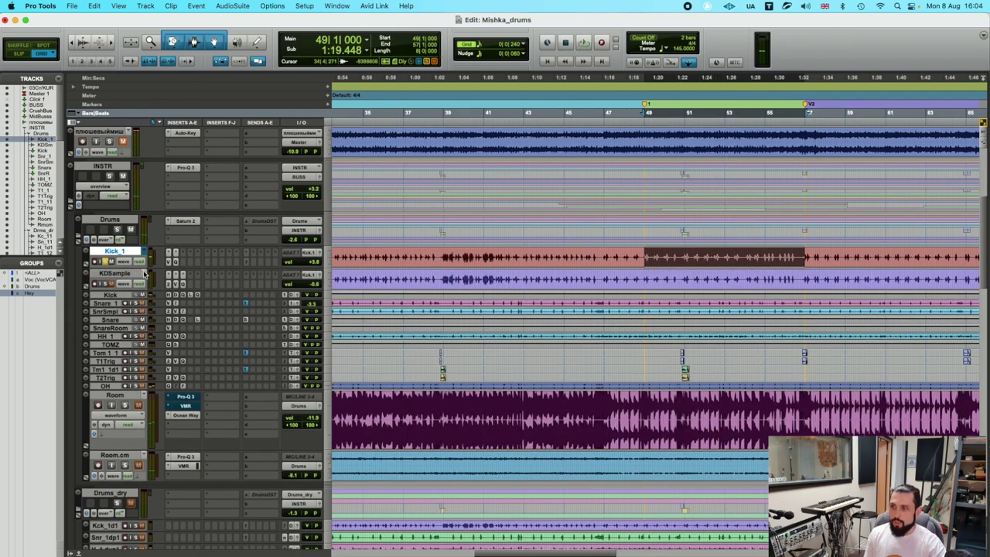
{"action": "left_click", "coordinate": [169, 279]}
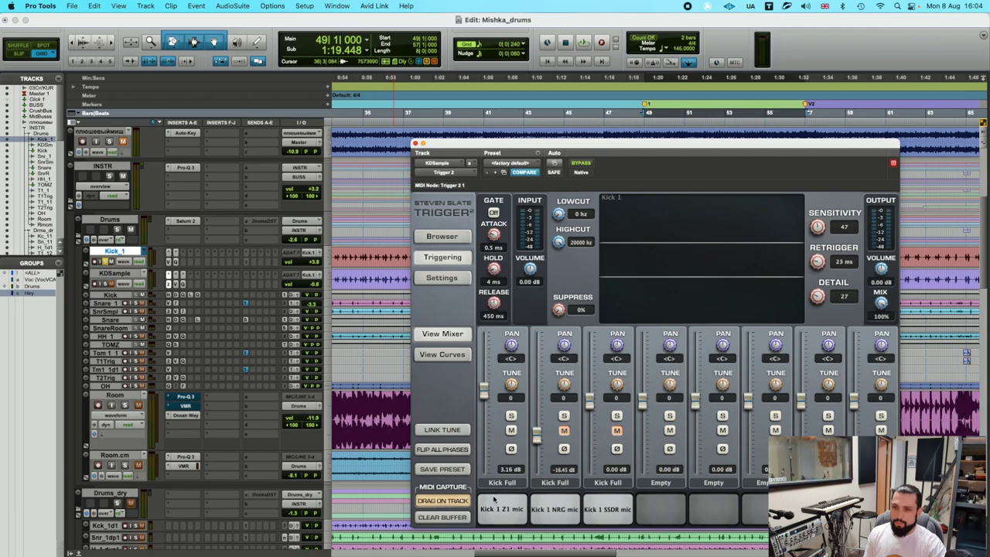
{"action": "left_click", "coordinate": [541, 523]}
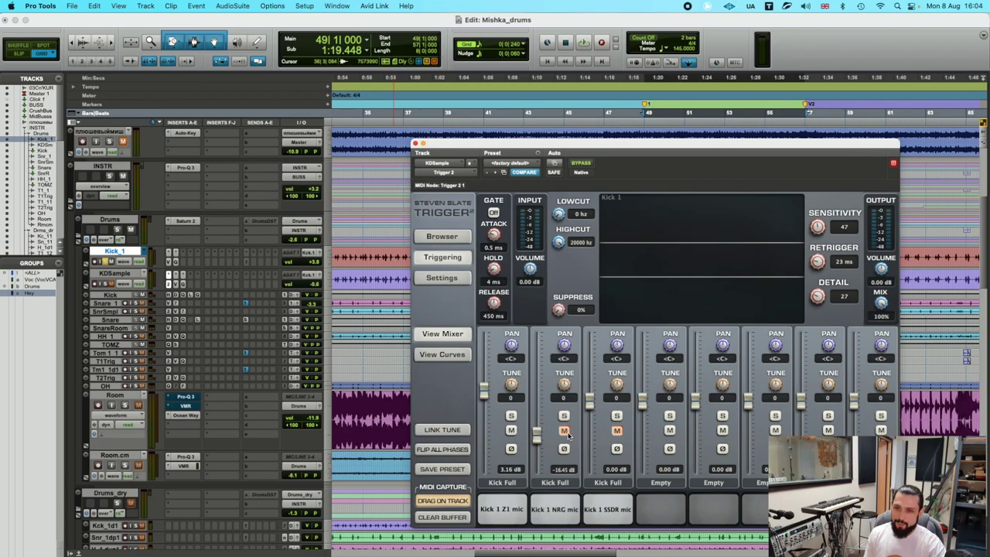
{"action": "left_click", "coordinate": [105, 283]}
{"action": "key", "text": "space"}
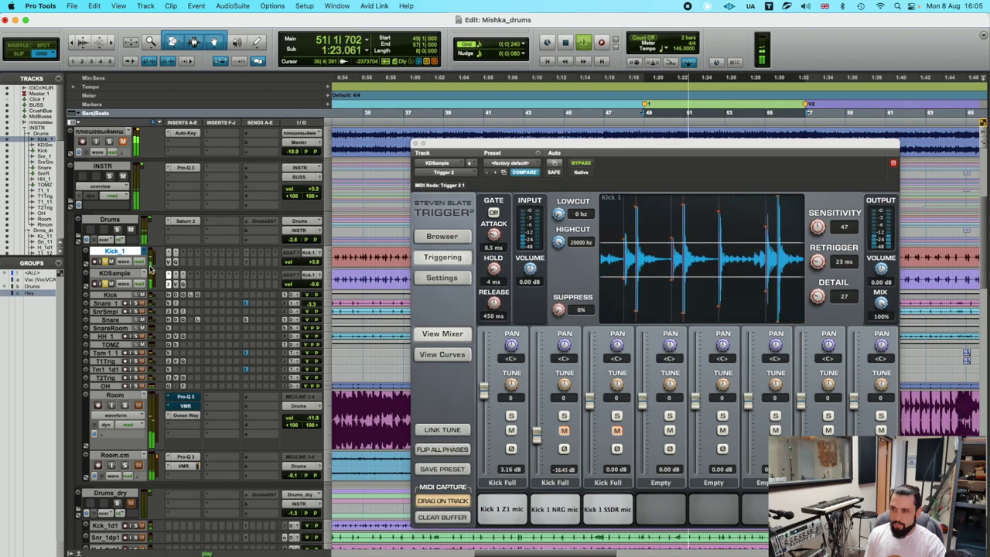
{"action": "left_click", "coordinate": [415, 145]}
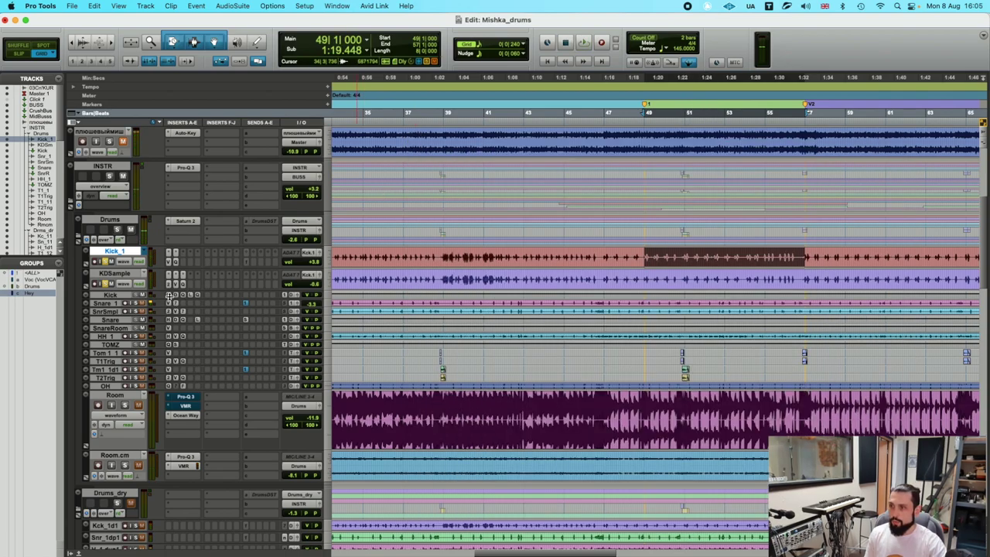
Enlarge the Kick track and examine its UAD Harrison 32C EQ and the High Freq Enhancer in its SSL Native Drumstrip.
{"action": "left_click_drag", "start_coordinate": [168, 296], "coordinate": [166, 306]}
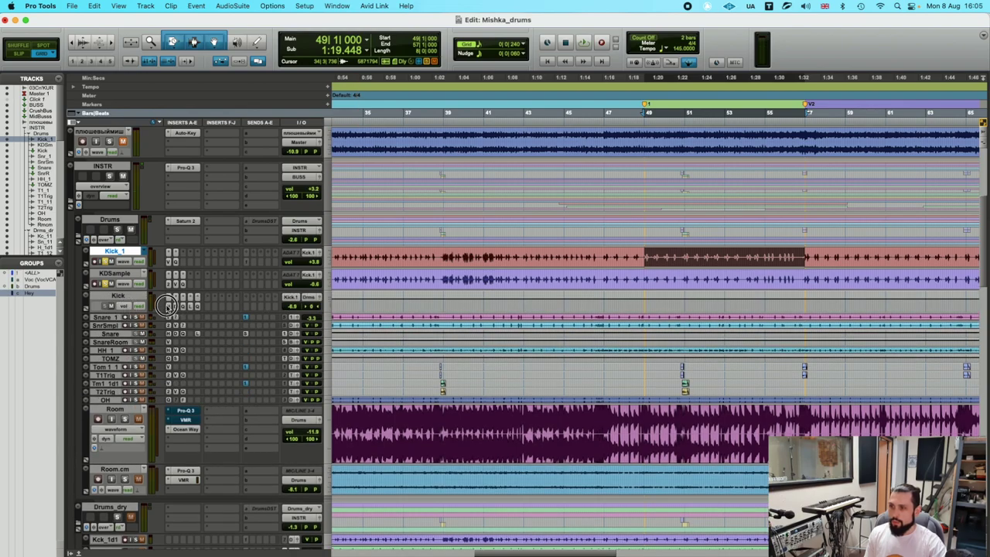
{"action": "left_click", "coordinate": [169, 306]}
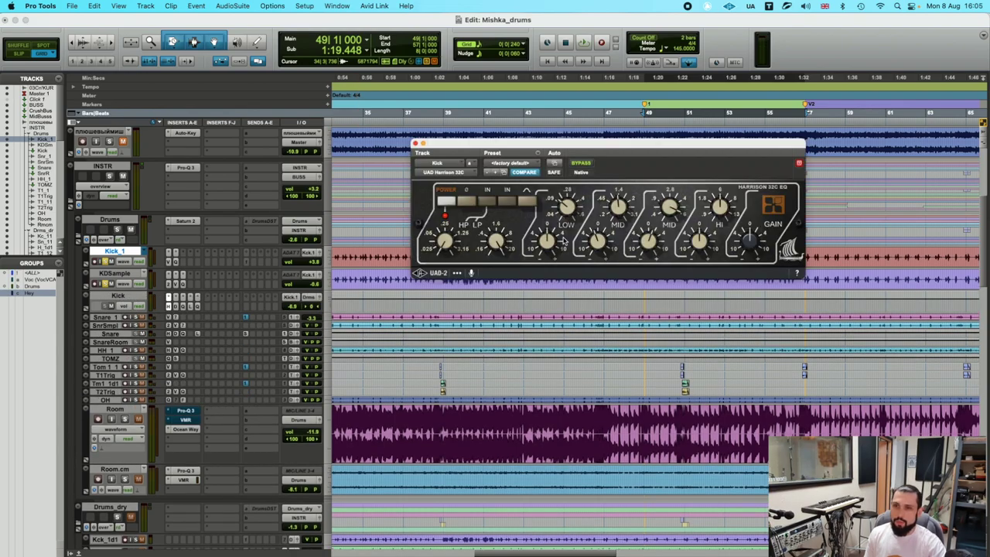
{"action": "left_click", "coordinate": [176, 308]}
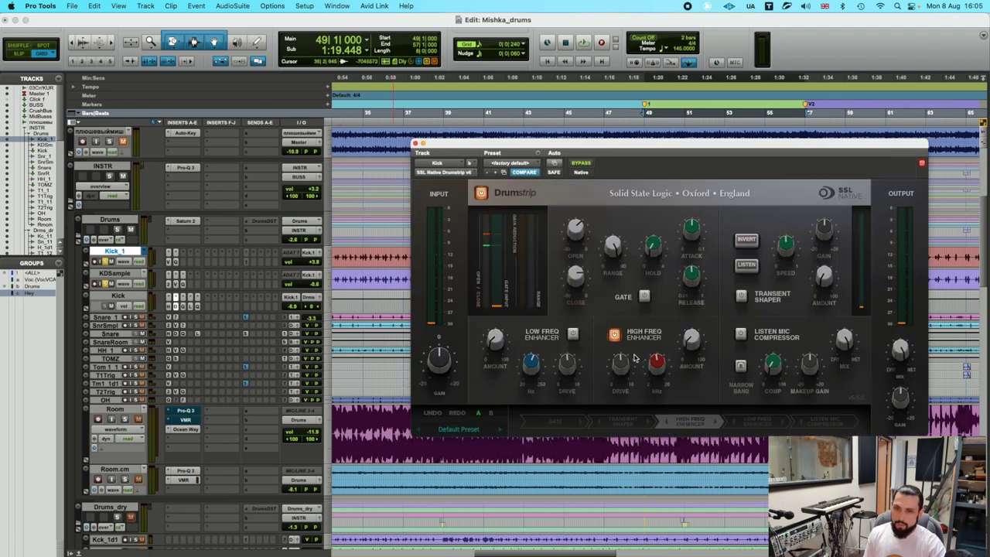
{"action": "left_click", "coordinate": [615, 335]}
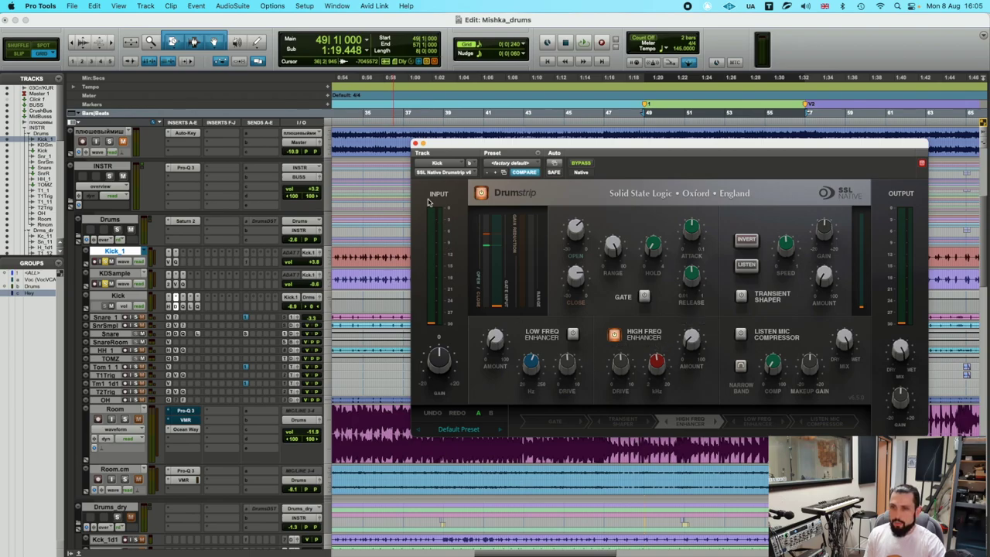
{"action": "left_click", "coordinate": [417, 144]}
Examine the Kick track's first Pro-Q 3, Lo-Fi and final Pro-Q 3 inserts, and close the last plug-in.
{"action": "left_click", "coordinate": [184, 307]}
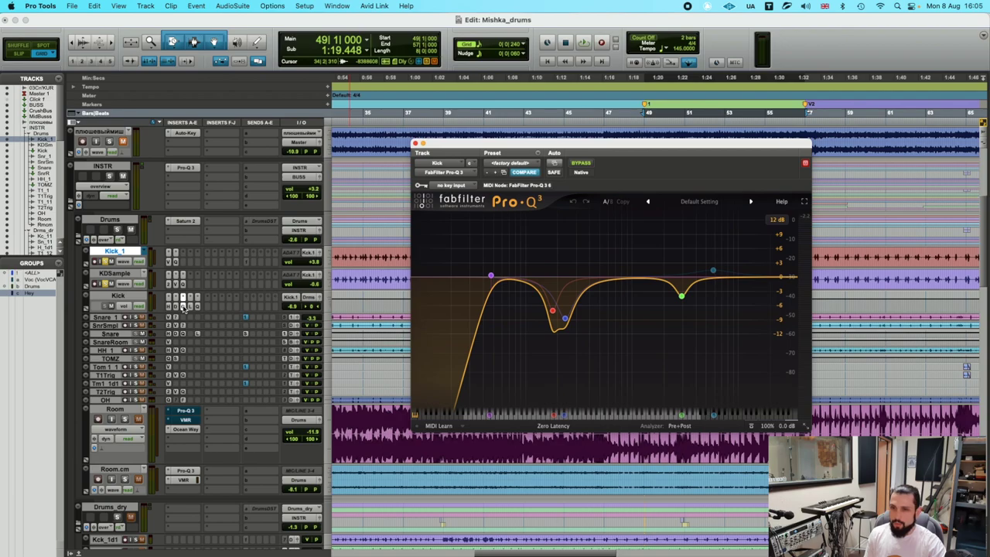
{"action": "left_click", "coordinate": [184, 307]}
{"action": "left_click", "coordinate": [190, 307]}
{"action": "left_click", "coordinate": [195, 308]}
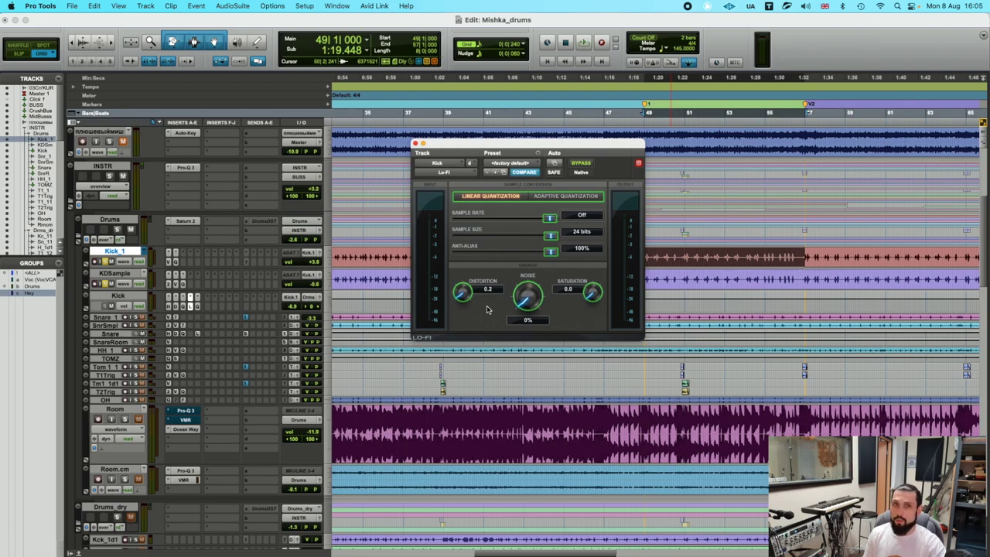
{"action": "left_click", "coordinate": [414, 143]}
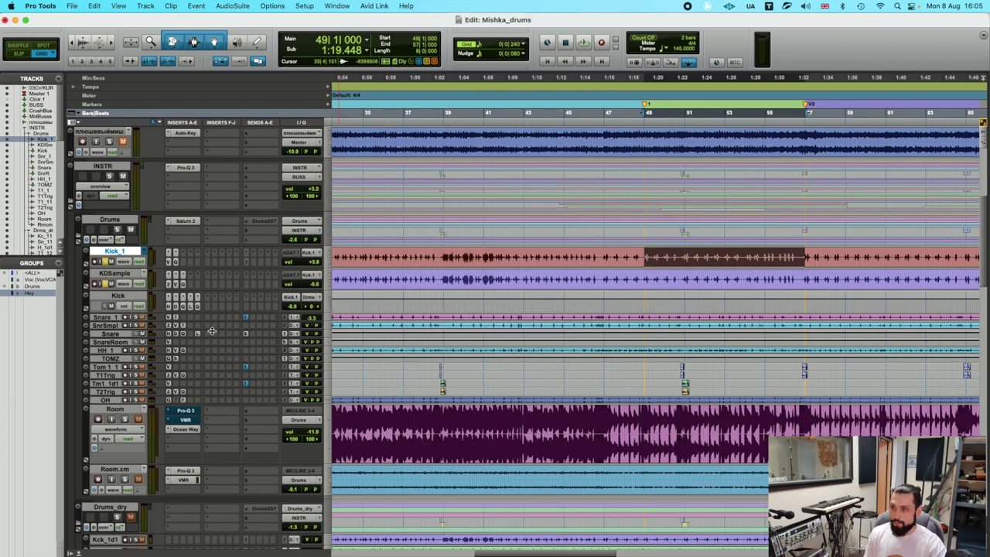
{"action": "left_click", "coordinate": [197, 306]}
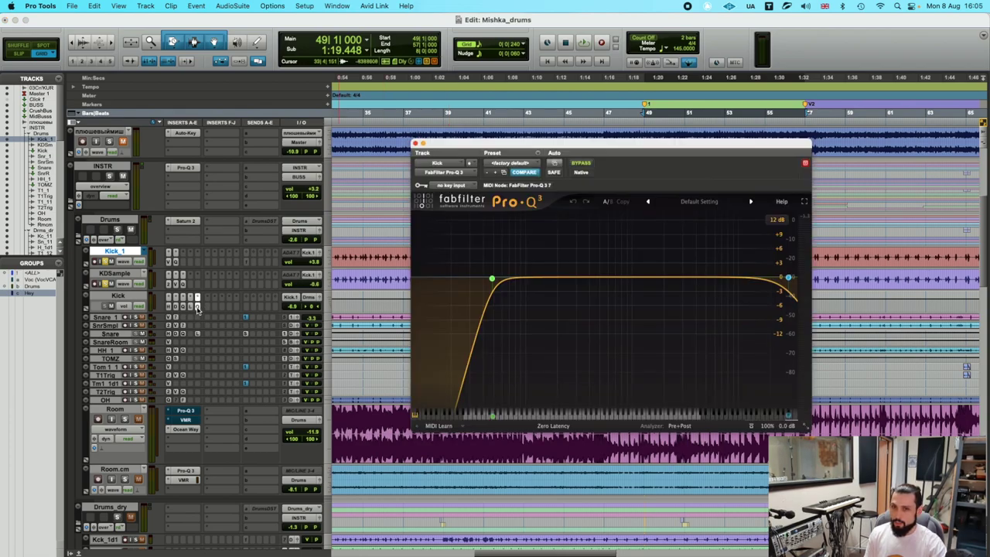
{"action": "mouse_move", "coordinate": [495, 276]}
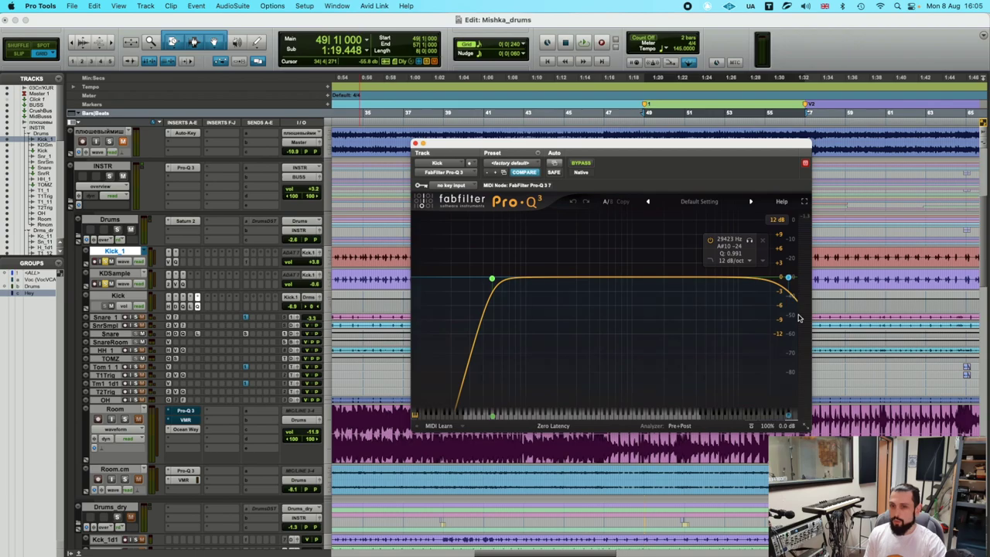
{"action": "left_click", "coordinate": [415, 144]}
Select the Kick track, enlarge the Snare_1 track, and audition the kick tracks from bar 49.
{"action": "key", "text": "space"}
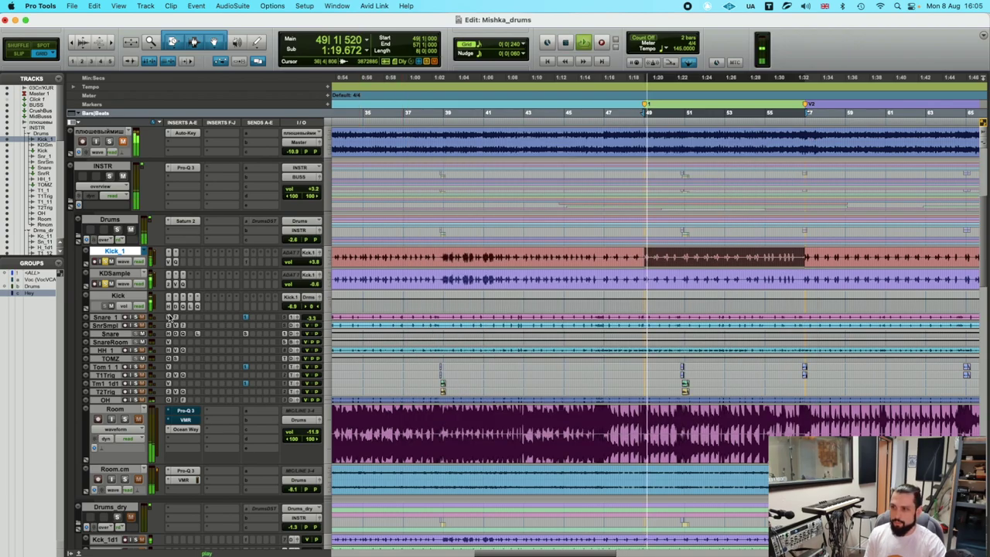
{"action": "left_click", "coordinate": [123, 297]}
{"action": "key", "text": "space"}
{"action": "left_click_drag", "start_coordinate": [112, 321], "coordinate": [145, 334]}
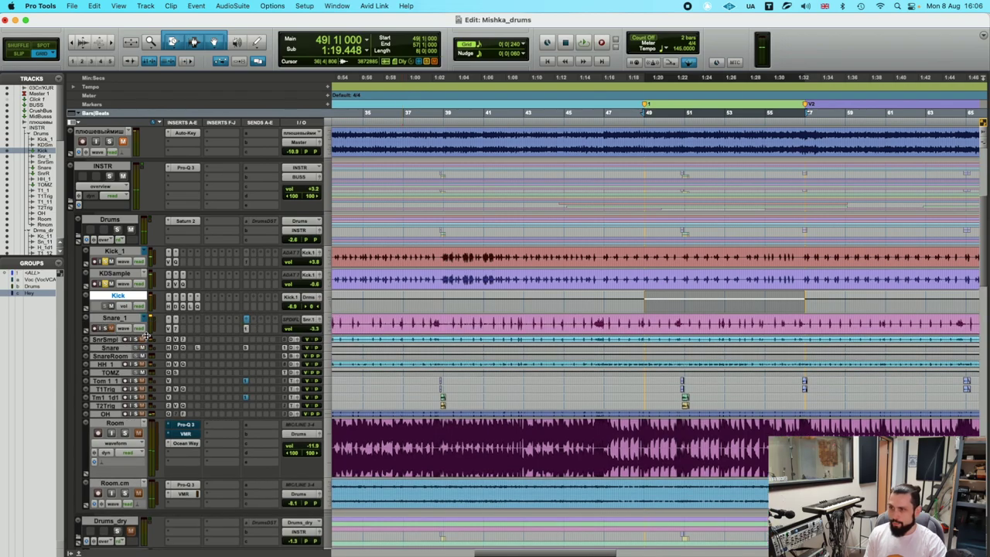
{"action": "key", "text": "space"}
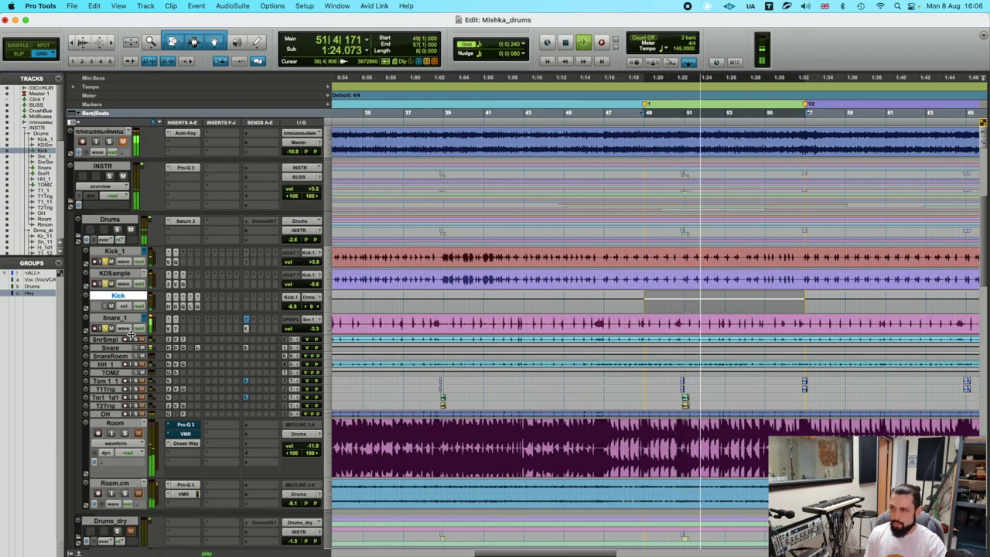
{"action": "key", "text": "space"}
Set the session's solo mode to Latch.
{"action": "left_click", "coordinate": [272, 5]}
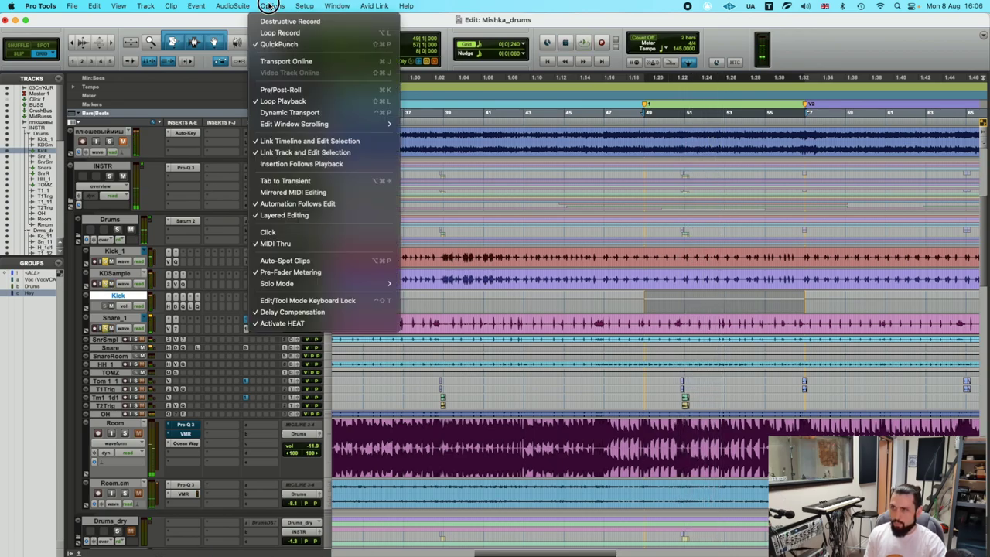
{"action": "mouse_move", "coordinate": [309, 283]}
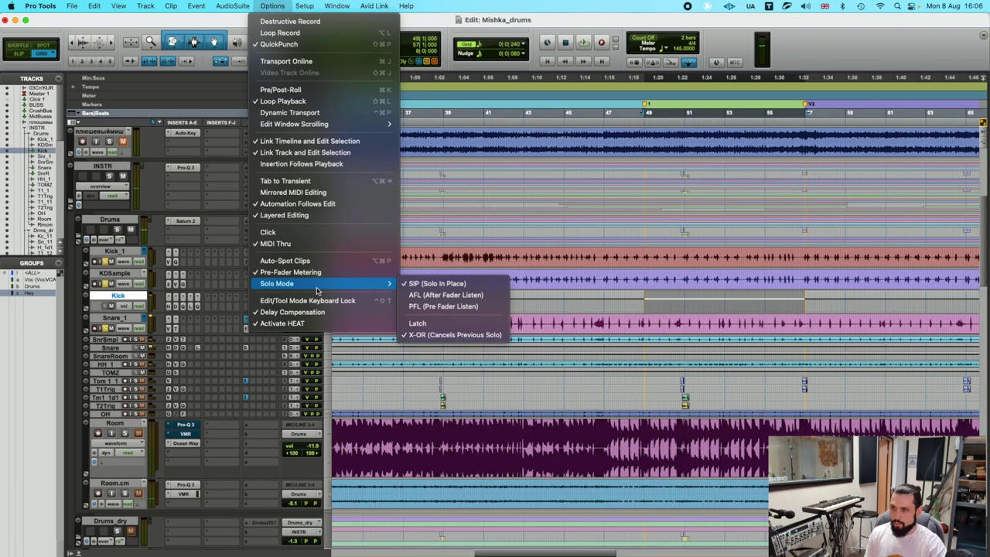
{"action": "left_click", "coordinate": [429, 324]}
Select and solo the Snare_1 track and play it from bar 49 with its inserts bypassed.
{"action": "key", "text": "space"}
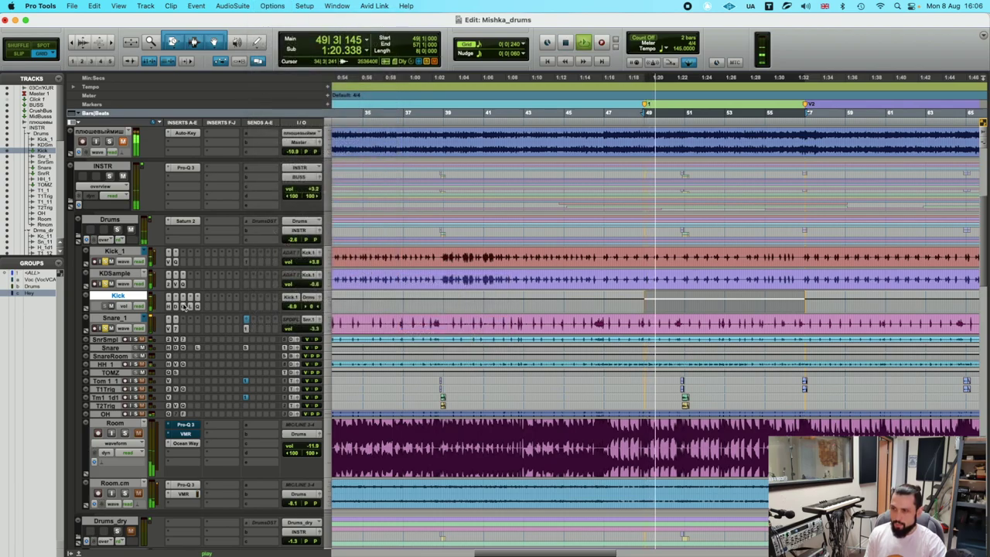
{"action": "left_click", "coordinate": [111, 318]}
{"action": "key", "text": "space"}
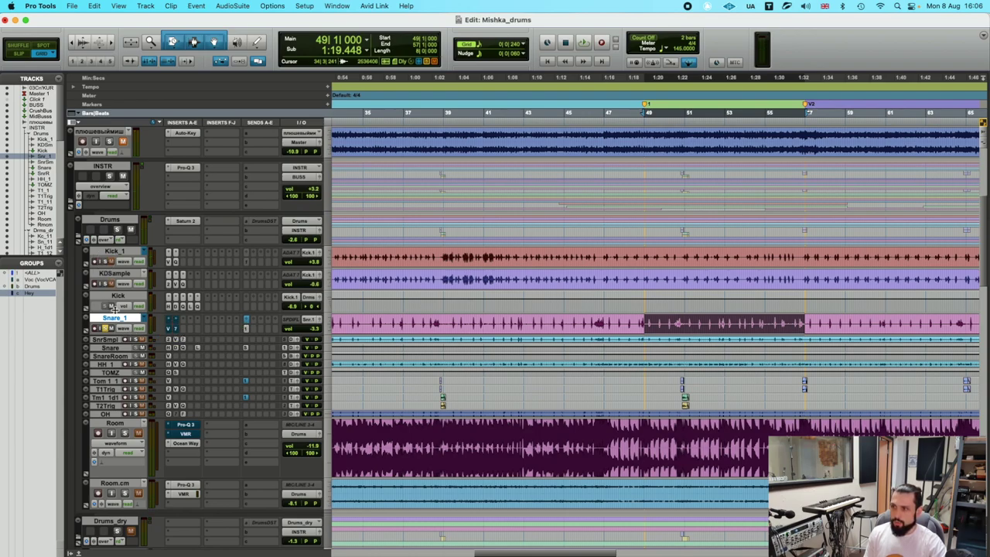
{"action": "key", "text": "space"}
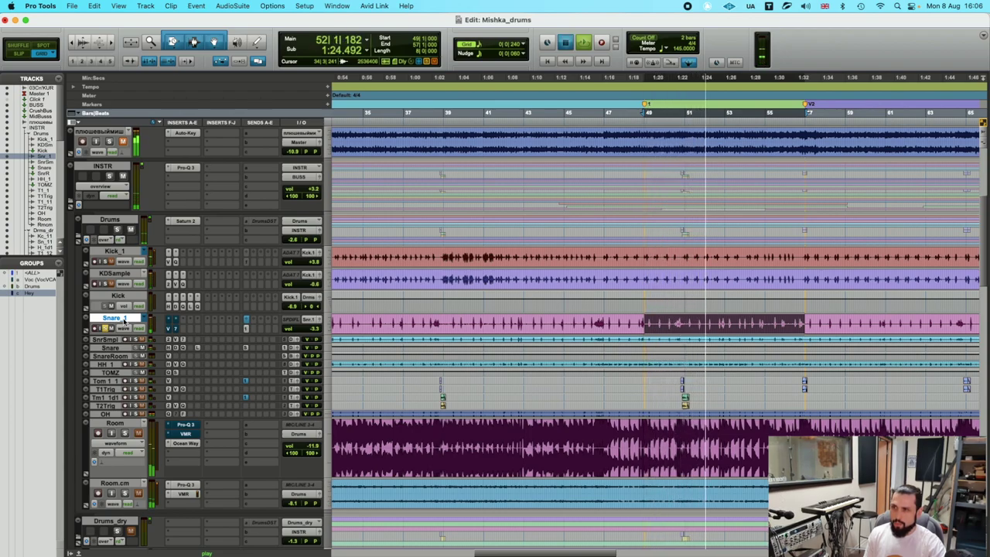
{"action": "key", "text": "space"}
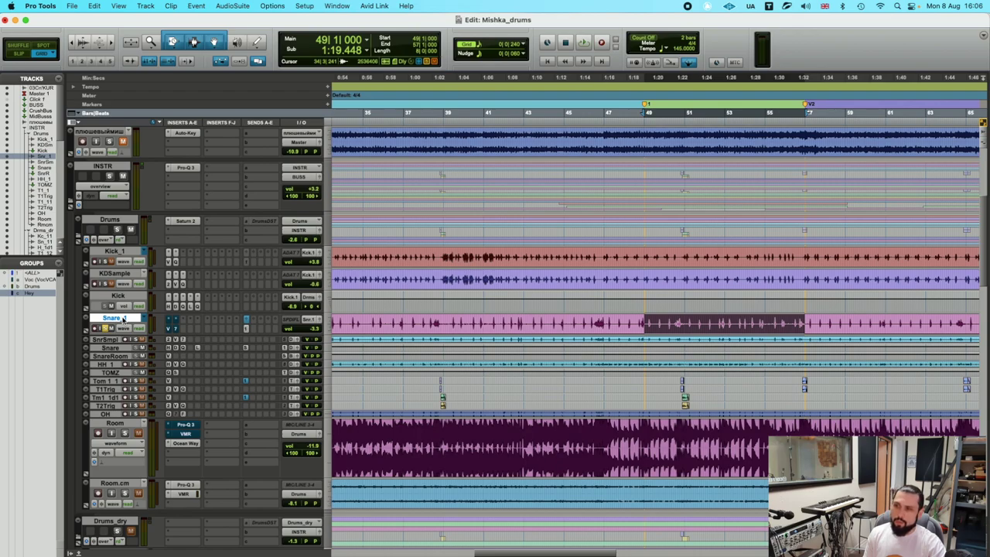
Examine Snare_1's Virtual Mix Rack and UAD UA 1176SE Legacy inserts during playback, and close both plug-ins.
{"action": "left_click", "coordinate": [165, 321]}
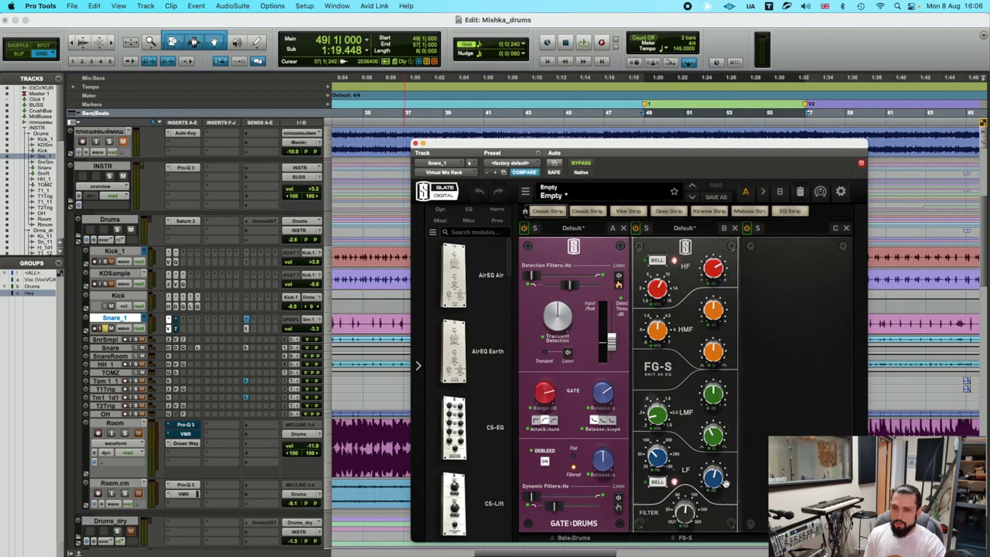
{"action": "key", "text": "space"}
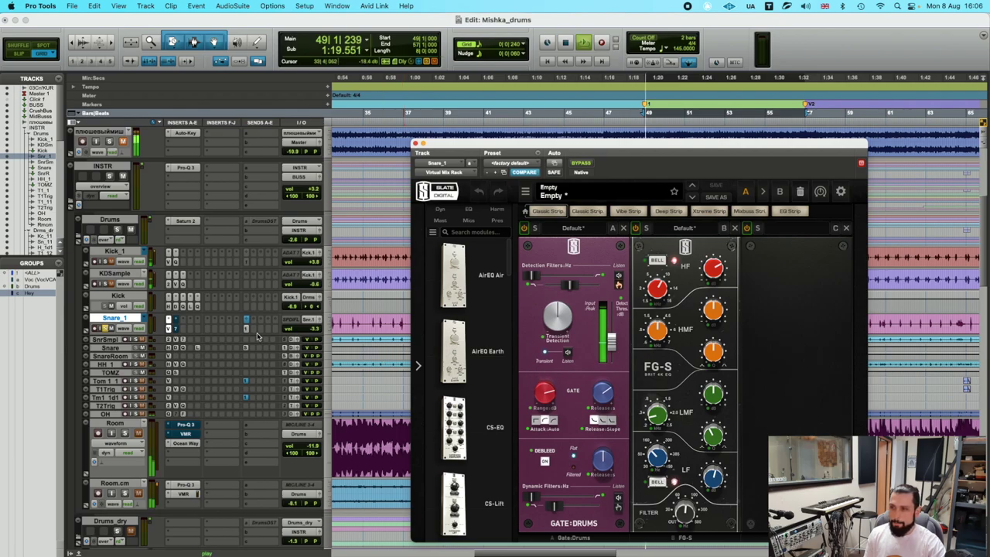
{"action": "left_click", "coordinate": [177, 330]}
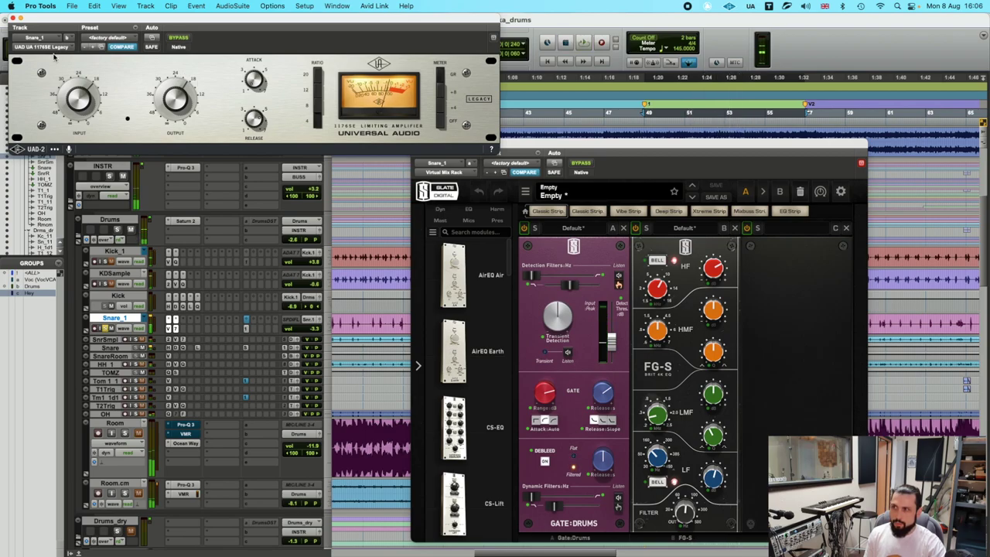
{"action": "left_click", "coordinate": [16, 23]}
{"action": "left_click", "coordinate": [412, 146]}
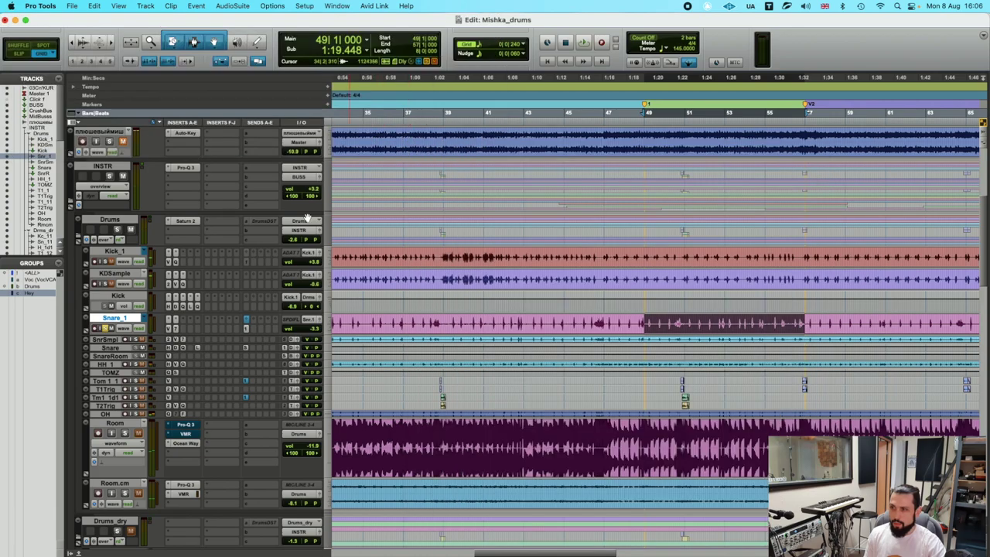
Select and solo the SnareSample track, audition it with Snare_1 from bar 49, and check their channels in the mixer.
{"action": "left_click", "coordinate": [112, 341]}
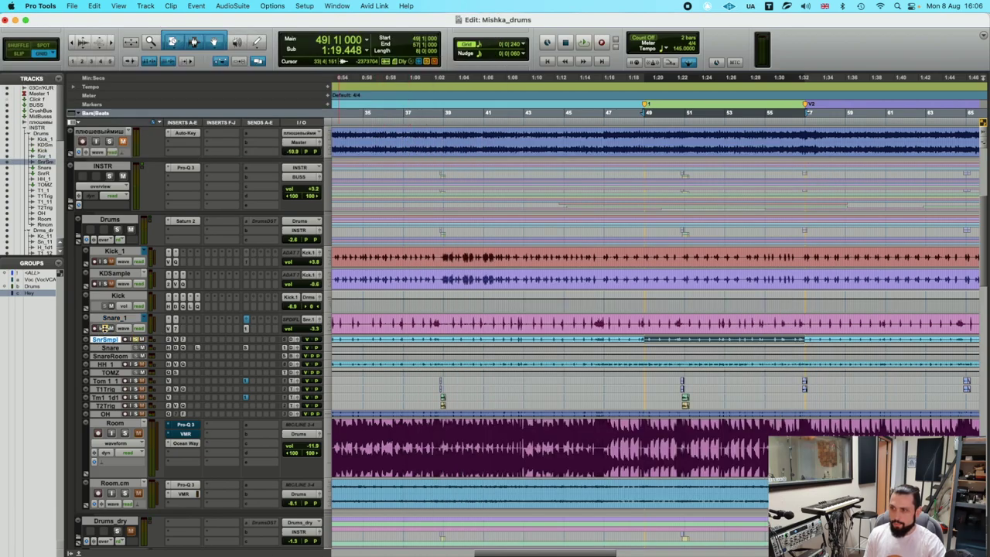
{"action": "key", "text": "space"}
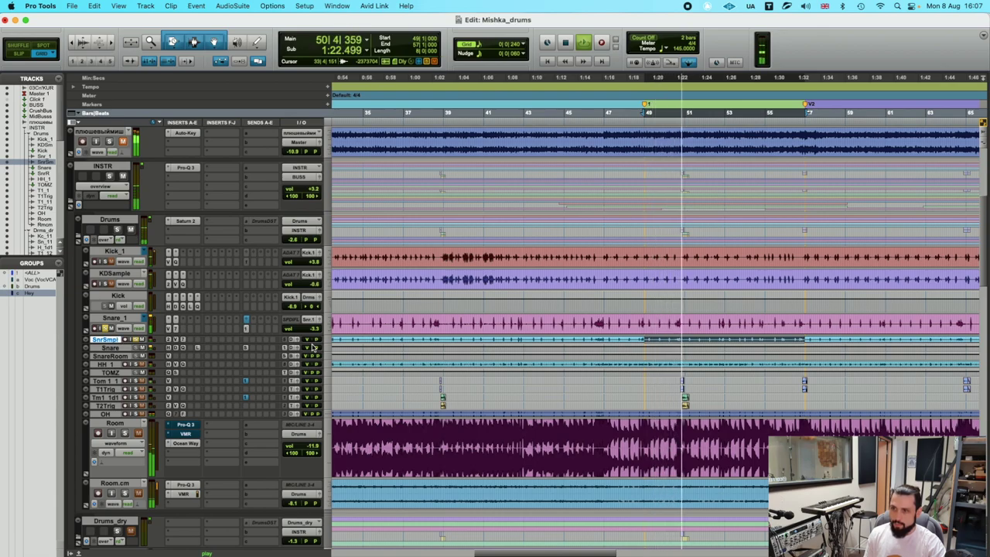
{"action": "key", "text": "space"}
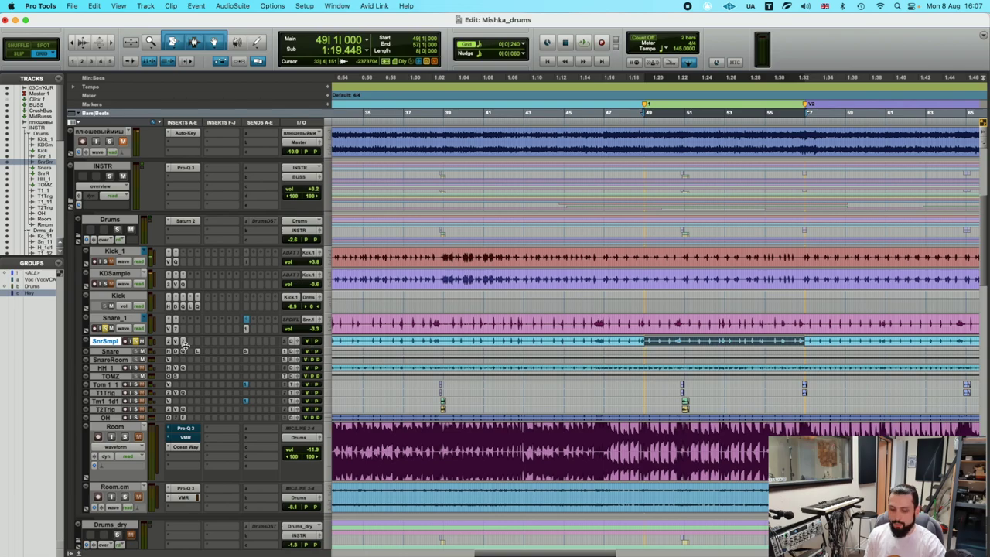
{"action": "key", "text": "super+equal"}
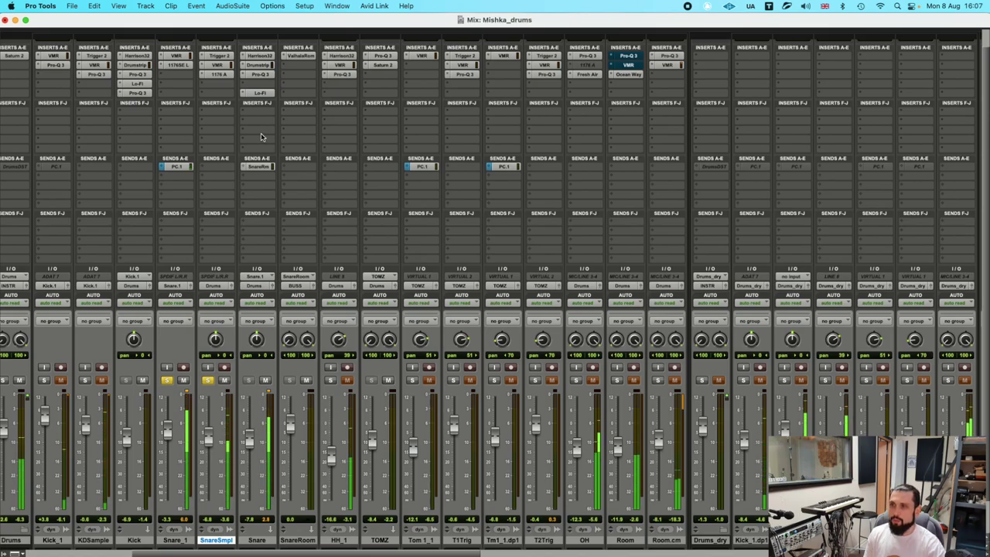
{"action": "key", "text": "super+equal"}
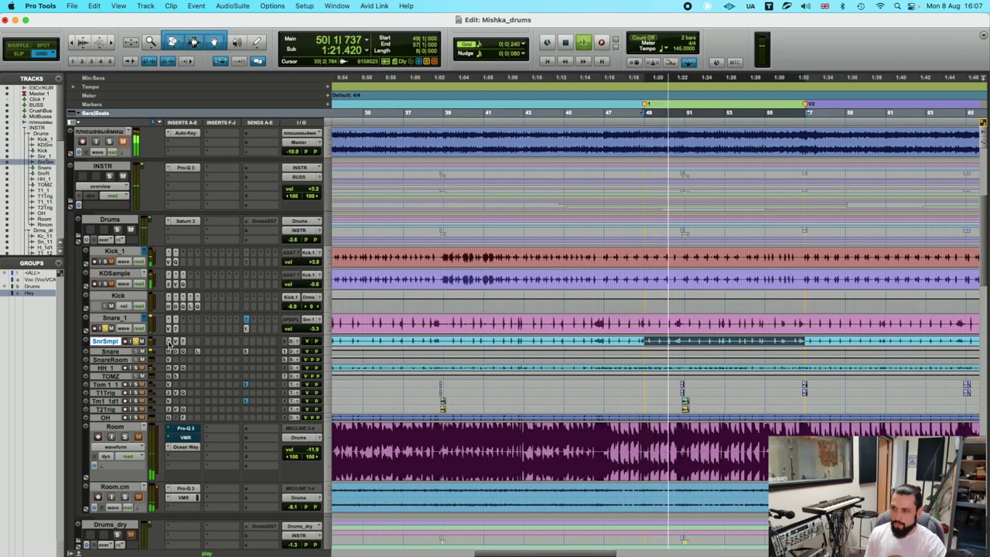
Solo the Kick_1 and KDSample tracks together with the snare tracks and audition them from bar 49.
{"action": "key", "text": "space"}
{"action": "key", "text": "space"}
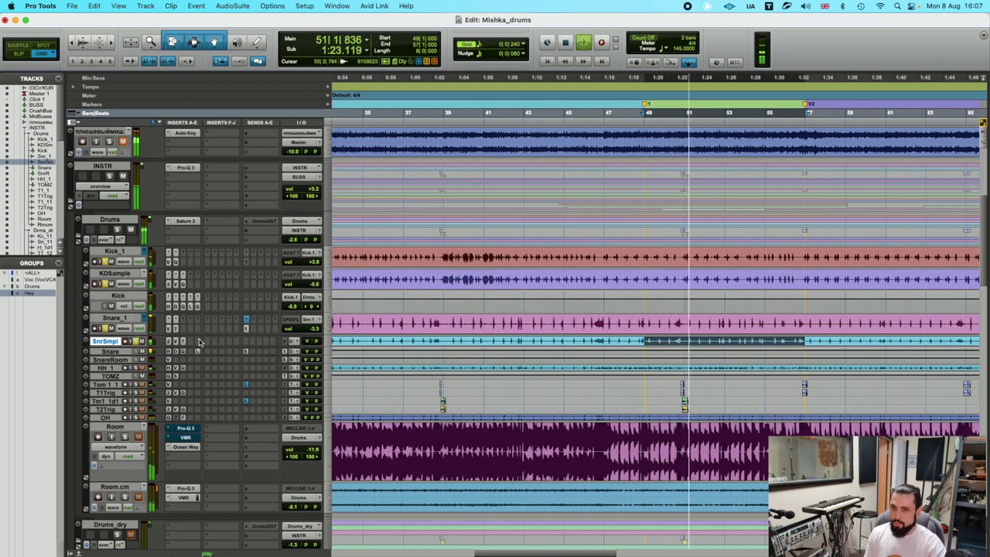
{"action": "key", "text": "space"}
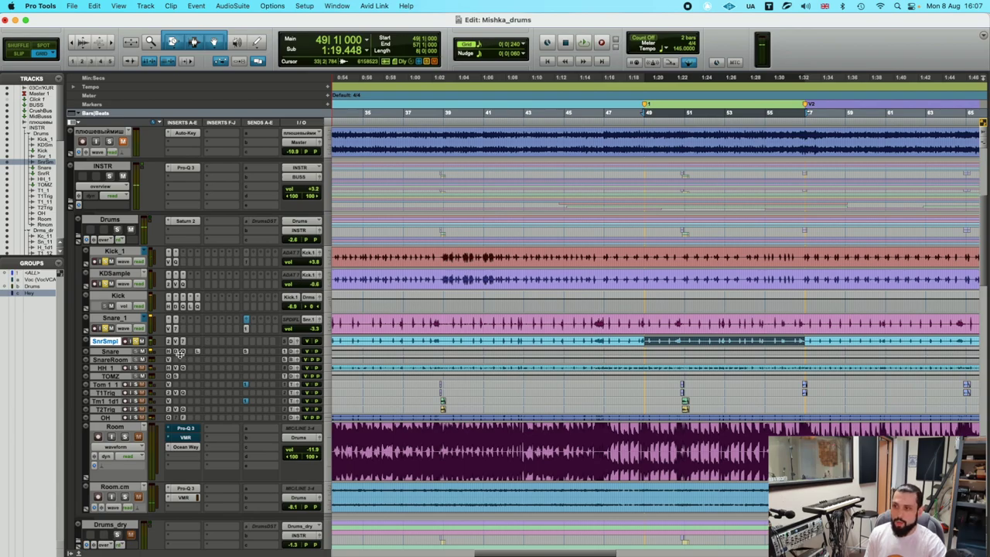
Examine the sample browser and triggering settings of SnareSample's Trigger 2 insert, and close the plug-in.
{"action": "left_click", "coordinate": [169, 341]}
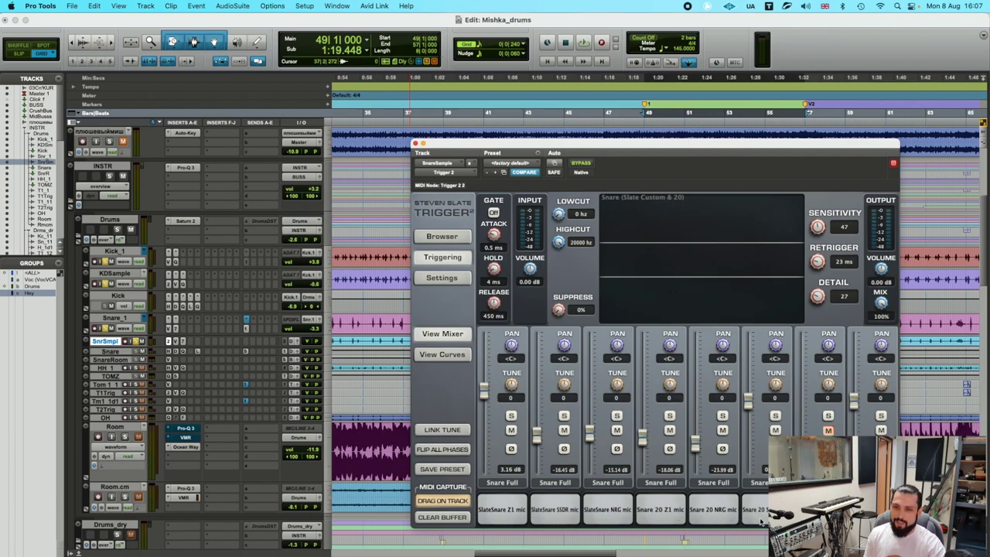
{"action": "left_click", "coordinate": [464, 238]}
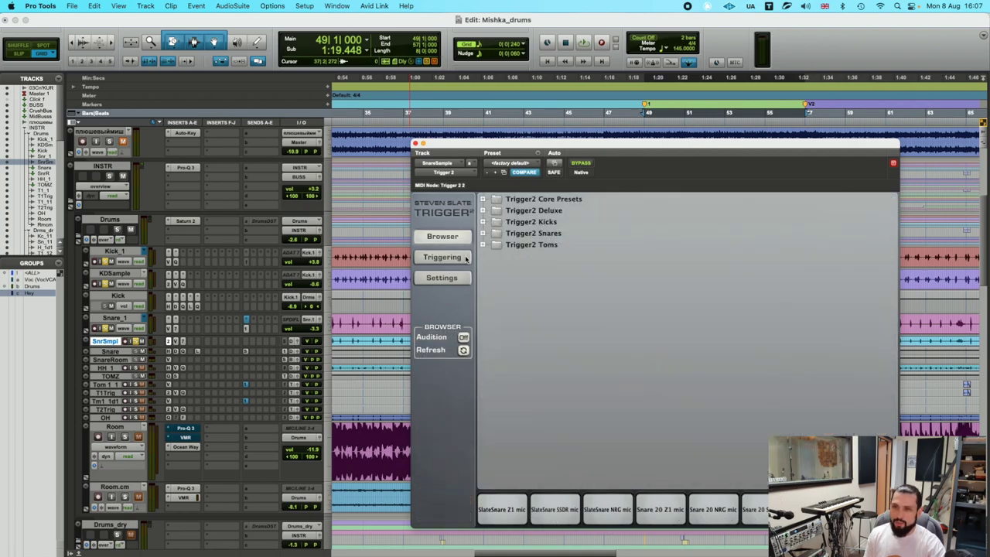
{"action": "left_click", "coordinate": [461, 260]}
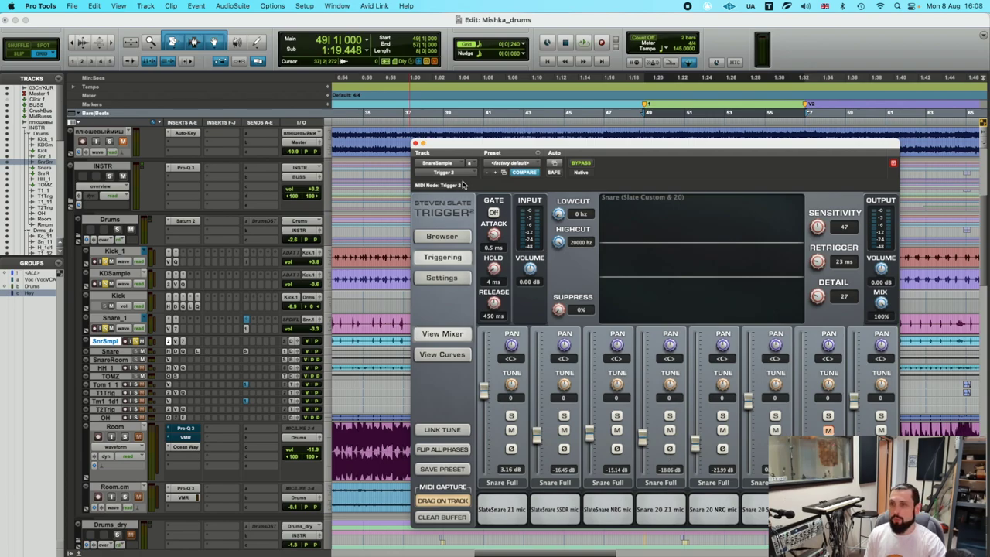
{"action": "left_click", "coordinate": [416, 144]}
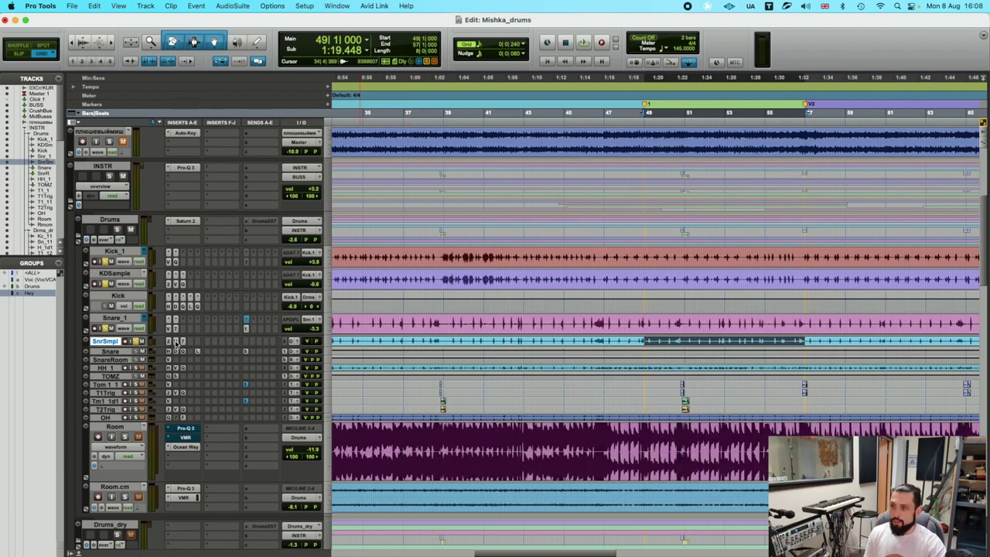
Examine SnareSample's Virtual Mix Rack gate and UAD UA 1176 Rev A inserts, playing from bar 49 to watch the compression.
{"action": "left_click", "coordinate": [176, 341]}
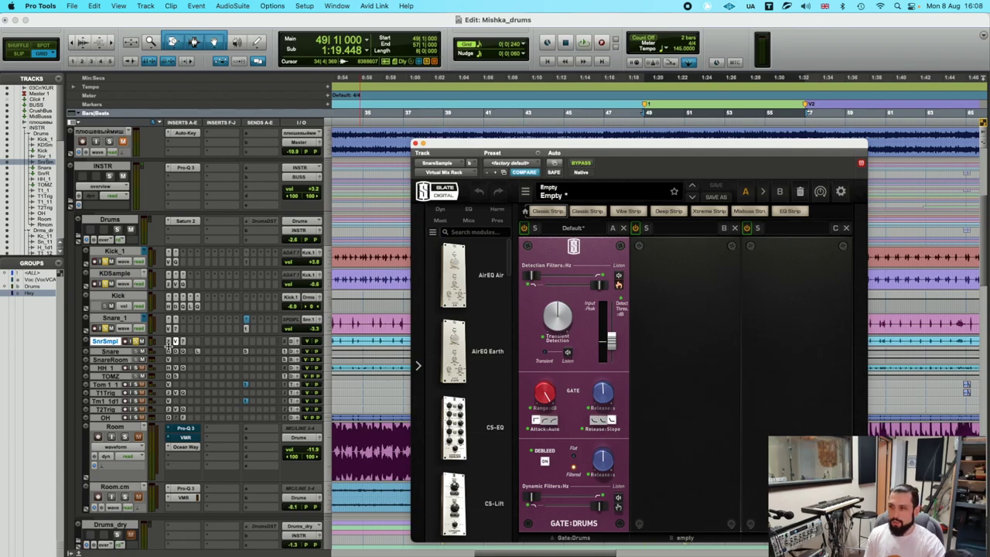
{"action": "left_click", "coordinate": [187, 351]}
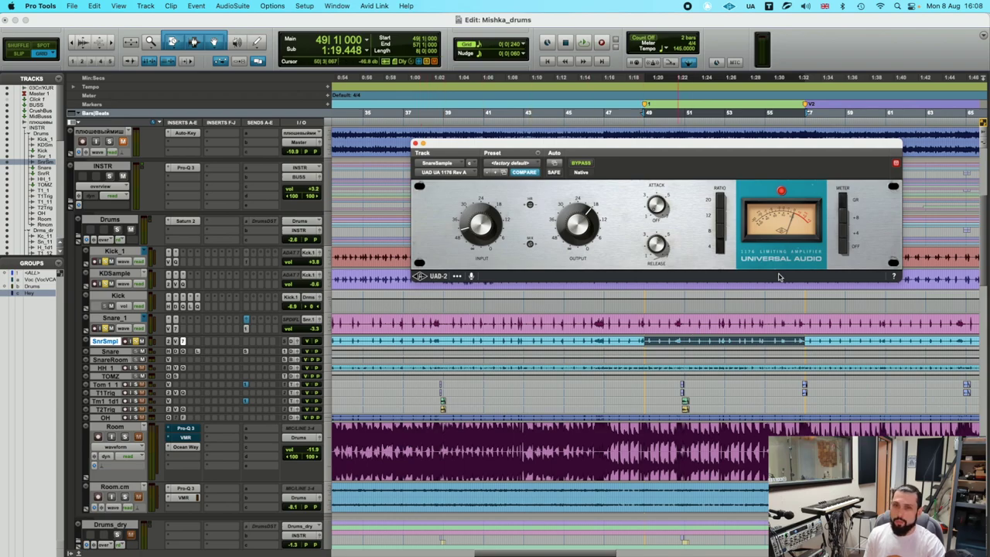
{"action": "key", "text": "space"}
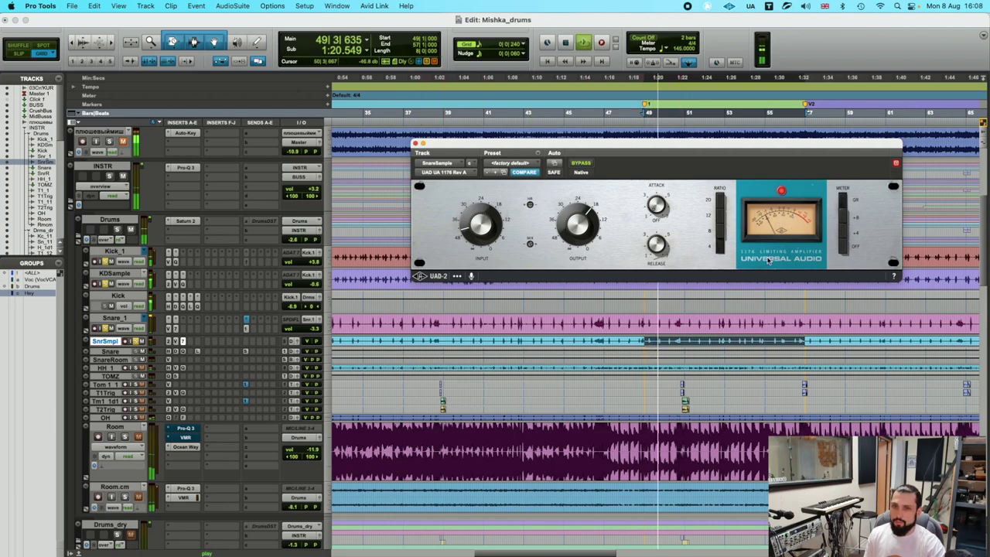
{"action": "left_click", "coordinate": [196, 354]}
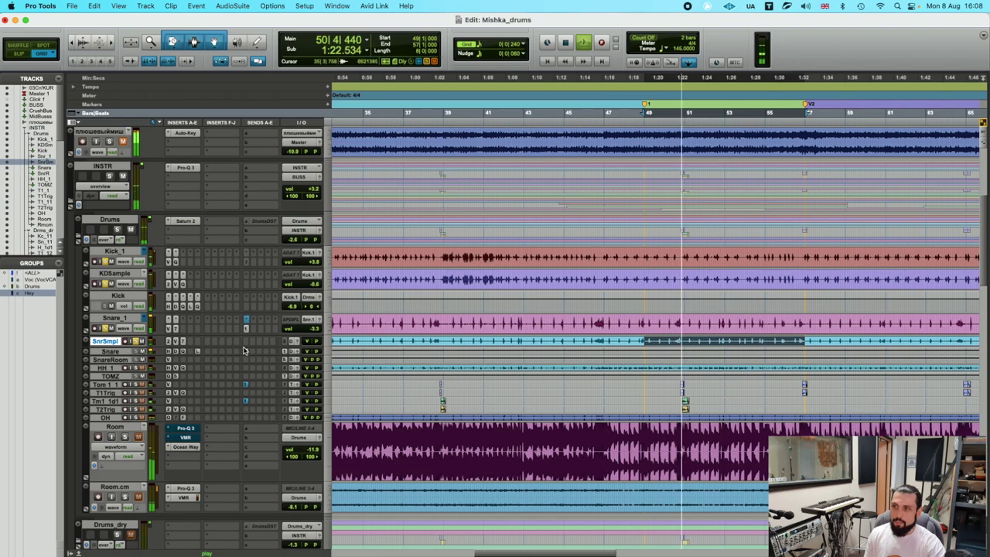
Select the Snare track and examine its UAD Harrison 32C, SSL Drumstrip, FabFilter Pro-Q 3 and Lo-Fi inserts, closing each plug-in.
{"action": "left_click", "coordinate": [110, 351]}
{"action": "key", "text": "space"}
{"action": "left_click", "coordinate": [169, 352]}
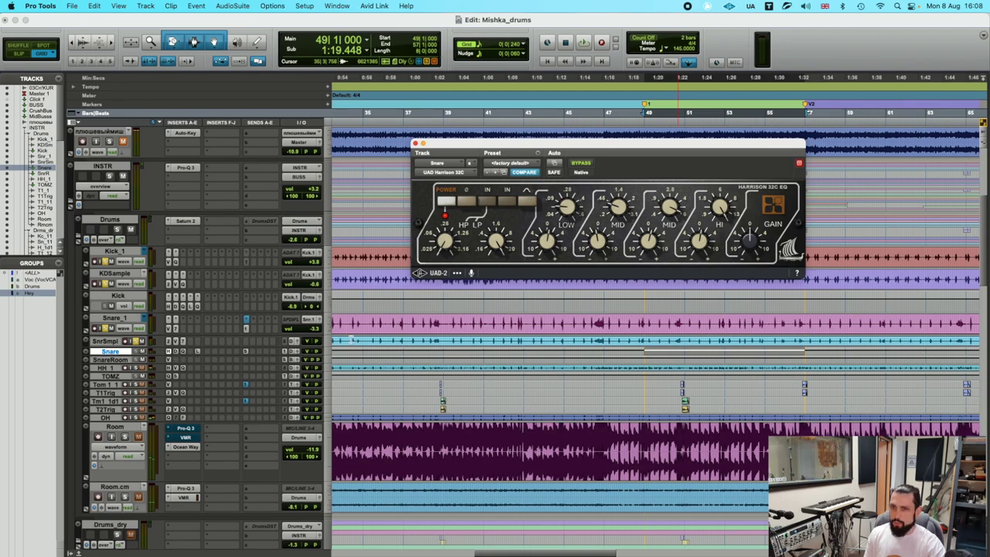
{"action": "left_click", "coordinate": [176, 353]}
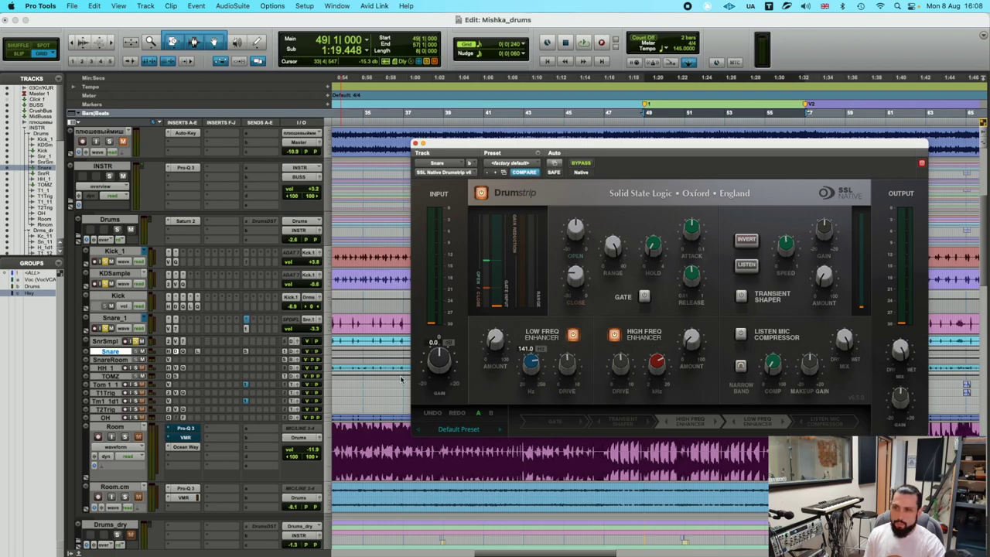
{"action": "left_click", "coordinate": [185, 353]}
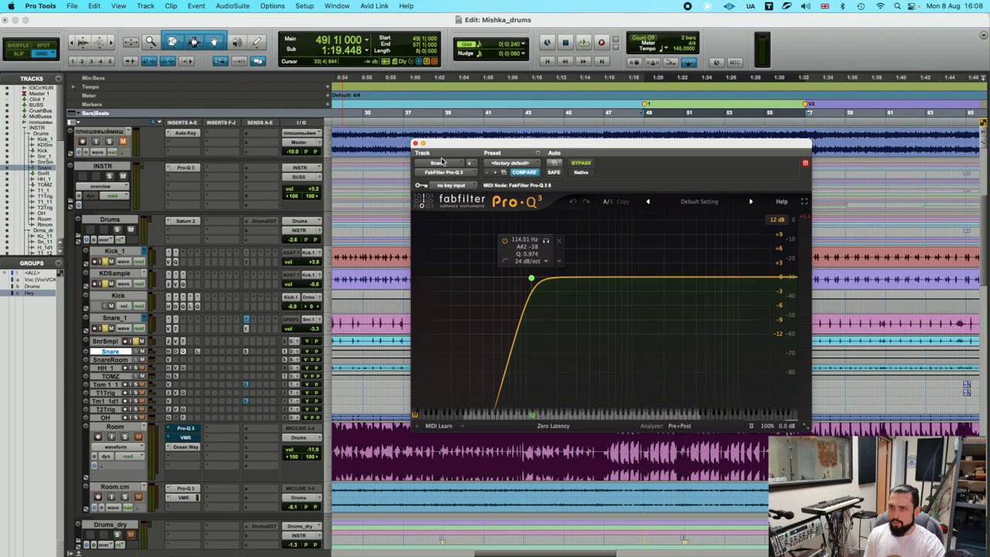
{"action": "left_click", "coordinate": [414, 144]}
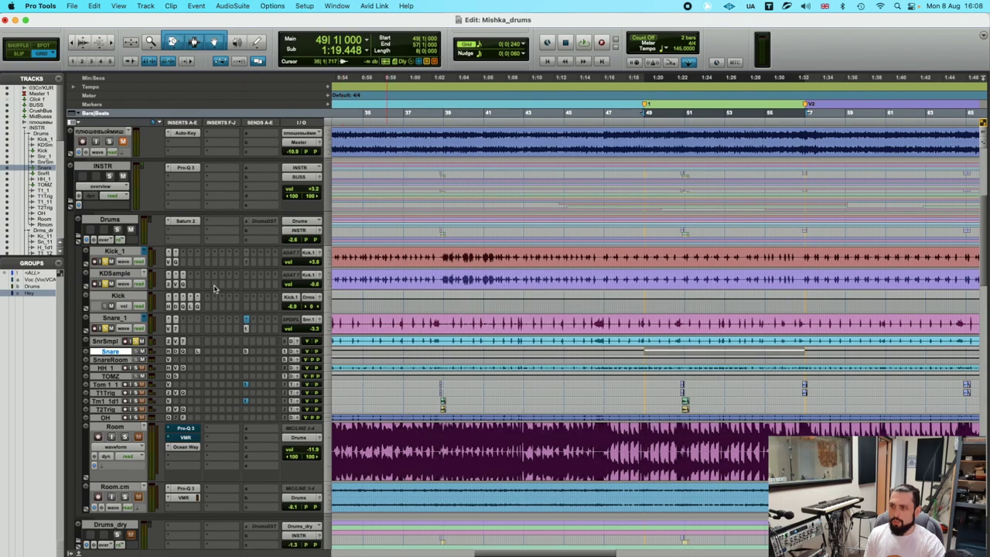
{"action": "left_click", "coordinate": [197, 352]}
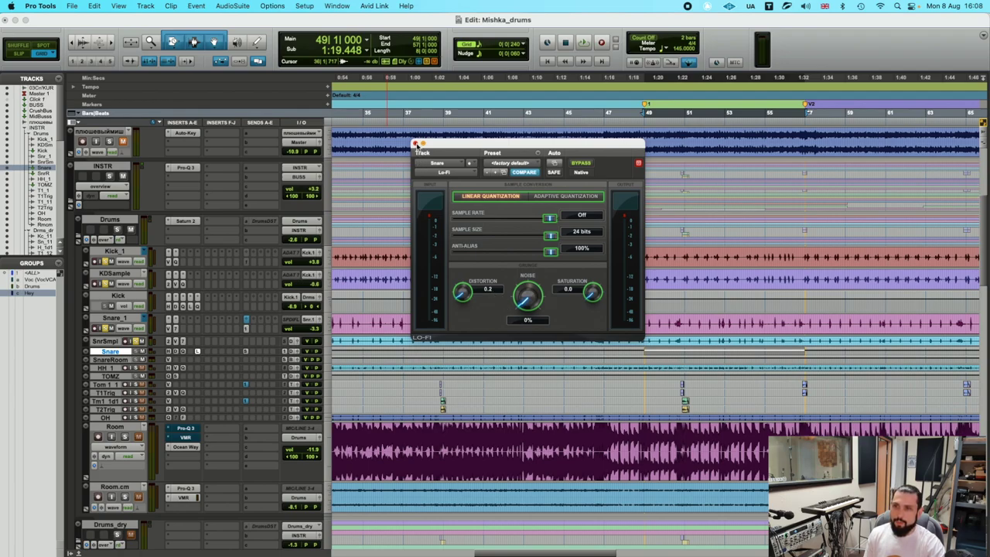
{"action": "left_click", "coordinate": [416, 144]}
Select, solo and enlarge the HH_1 track, and audition it with the soloed kick and snare tracks from bar 49.
{"action": "left_click", "coordinate": [124, 362]}
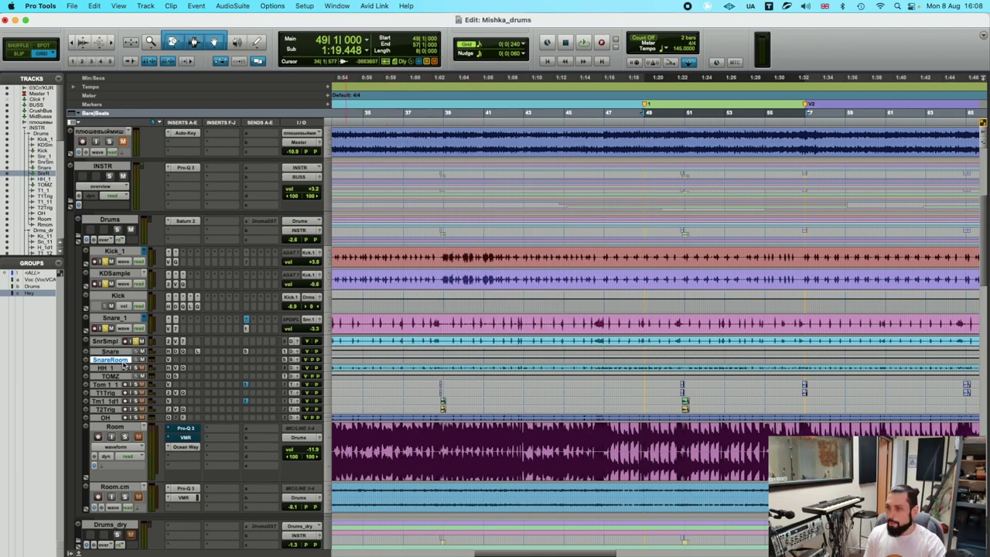
{"action": "key", "text": "space"}
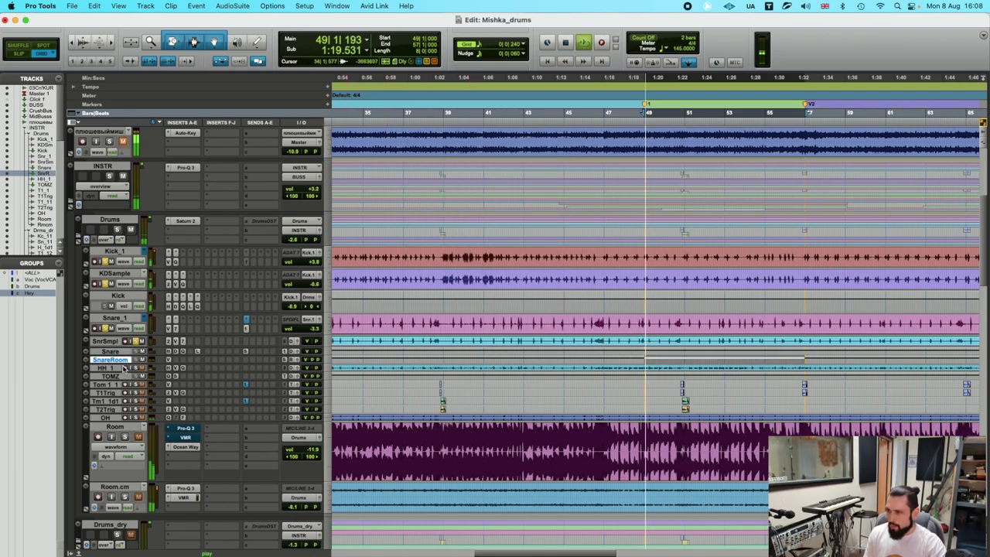
{"action": "left_click", "coordinate": [124, 368]}
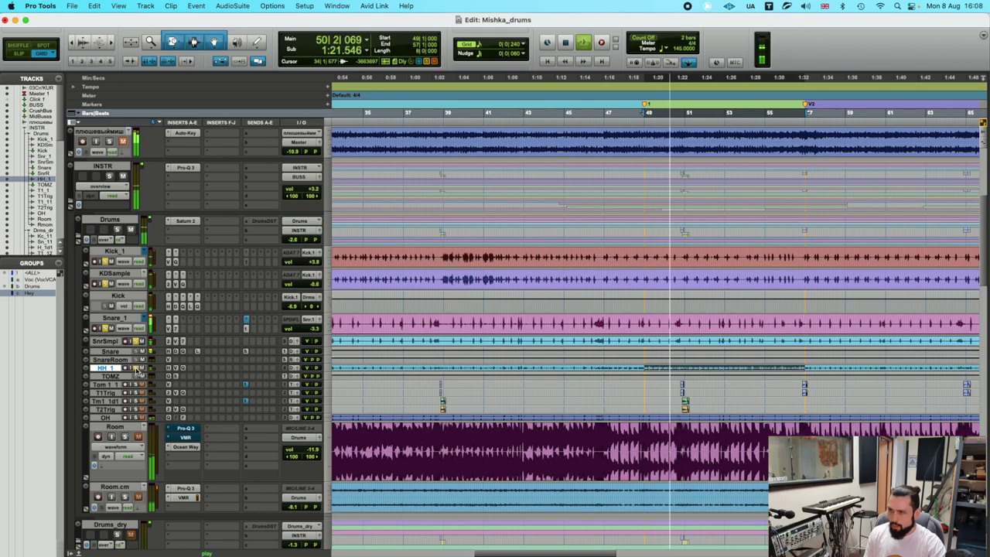
{"action": "left_click_drag", "start_coordinate": [138, 372], "coordinate": [150, 385]}
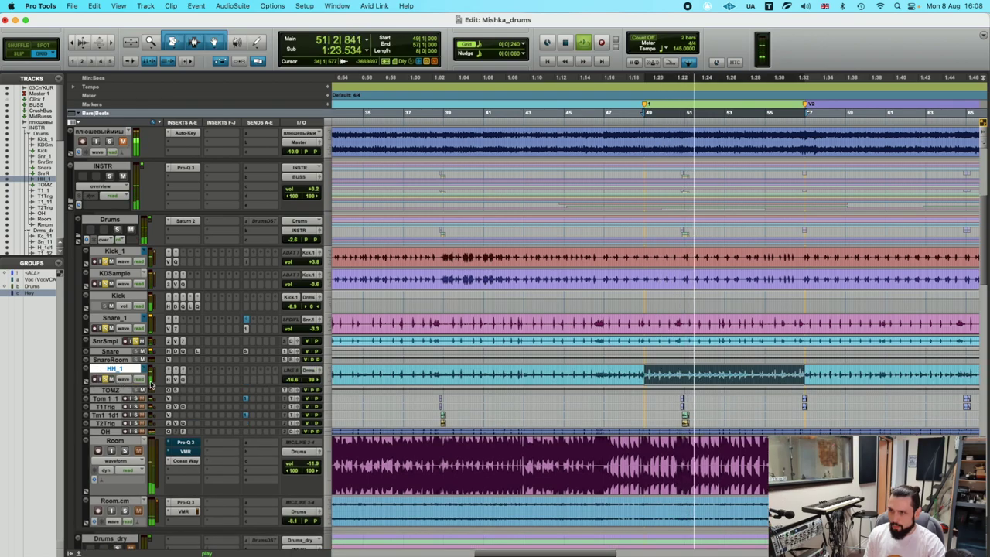
{"action": "key", "text": "space"}
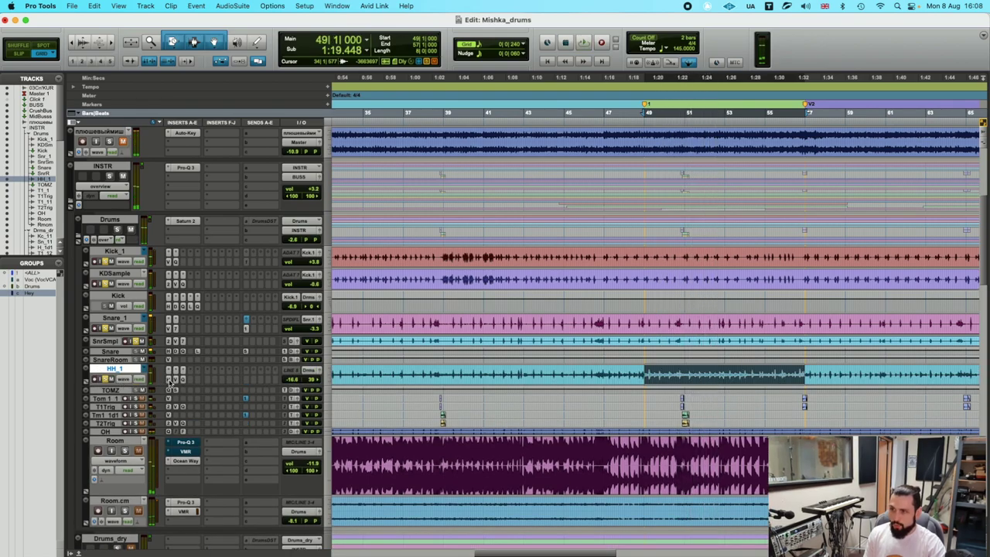
Examine HH_1's UAD Harrison 32C, Virtual Mix Rack FG-DYN and FabFilter Pro-Q 3 inserts, with playback from bar 49.
{"action": "left_click", "coordinate": [169, 380]}
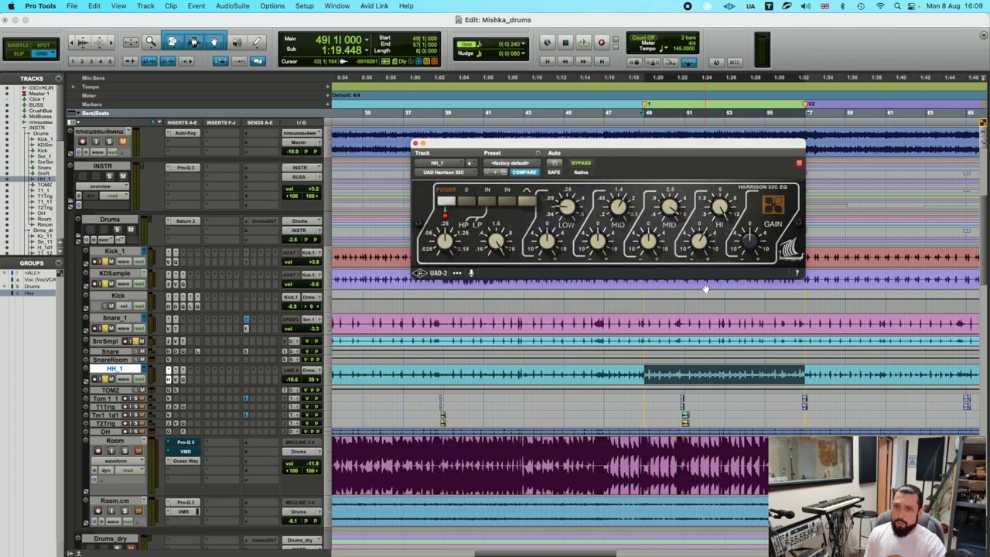
{"action": "left_click", "coordinate": [179, 385]}
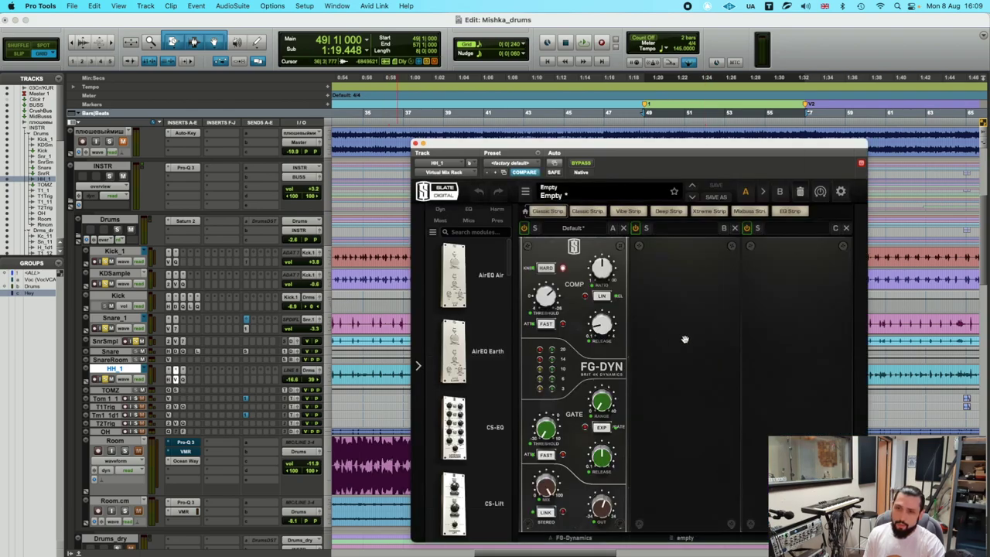
{"action": "key", "text": "space"}
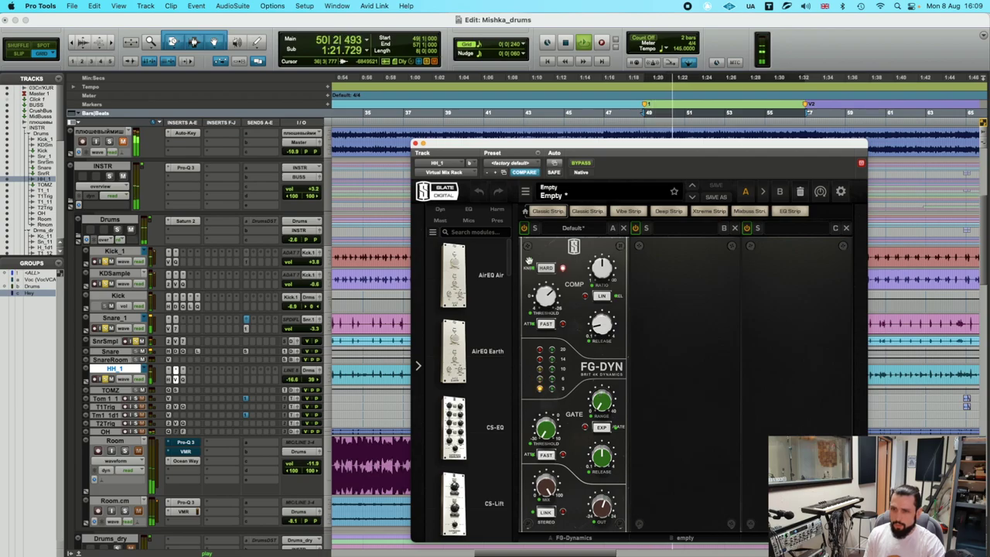
{"action": "left_click", "coordinate": [178, 370]}
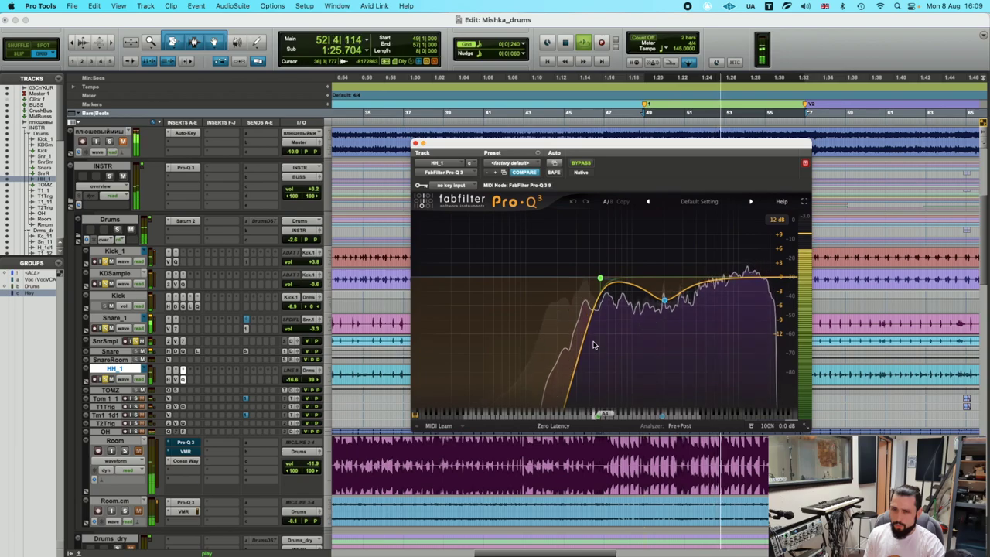
{"action": "left_click", "coordinate": [604, 290]}
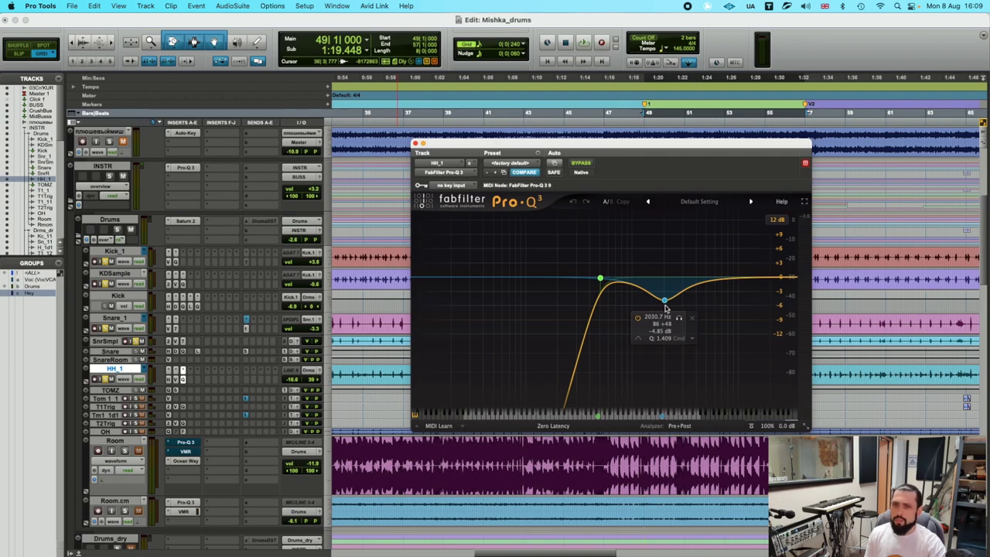
Try boosting HH_1's Pro-Q 3 band near 2 kHz to about +9.8 dB during playback, and undo the boost.
{"action": "key", "text": "space"}
{"action": "left_click_drag", "start_coordinate": [666, 306], "coordinate": [666, 233]}
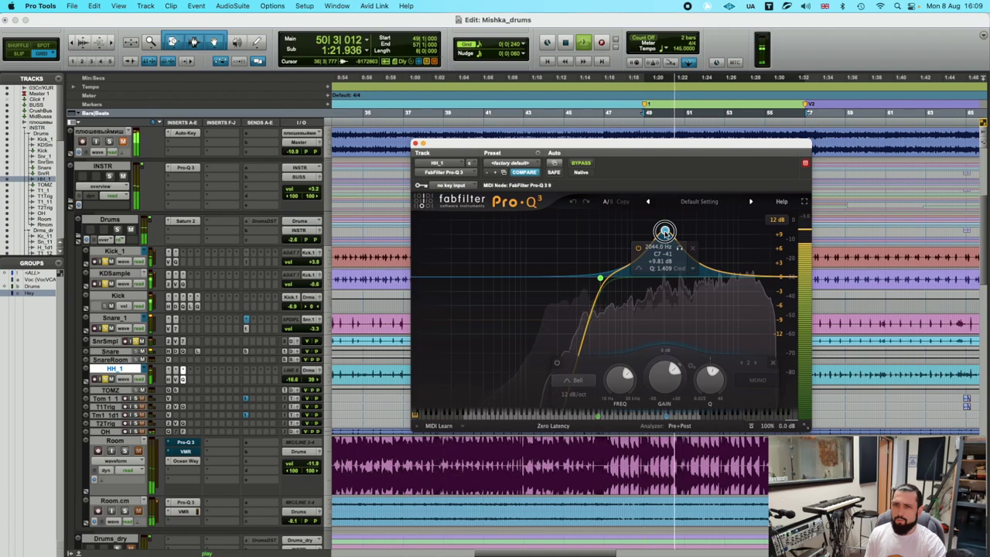
{"action": "key", "text": "space"}
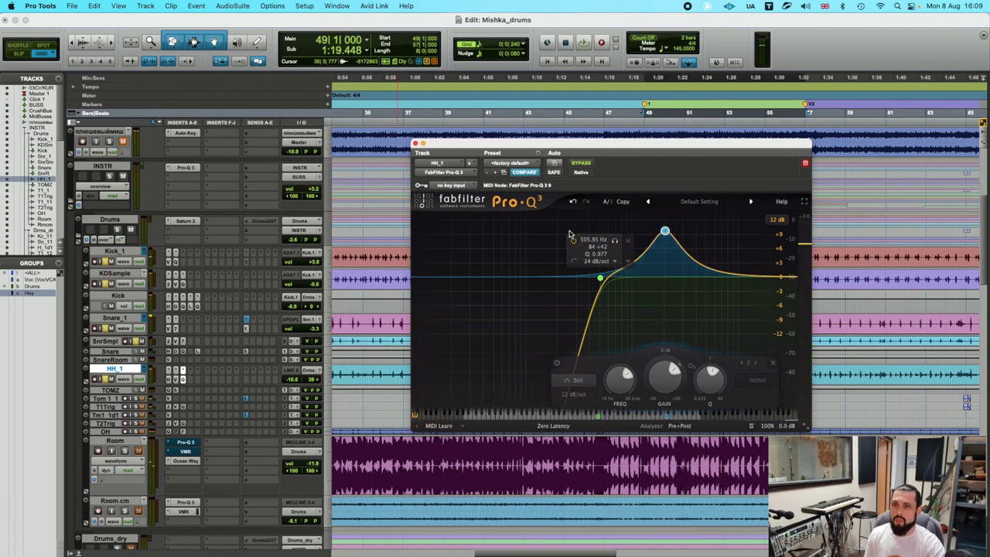
{"action": "left_click", "coordinate": [573, 205]}
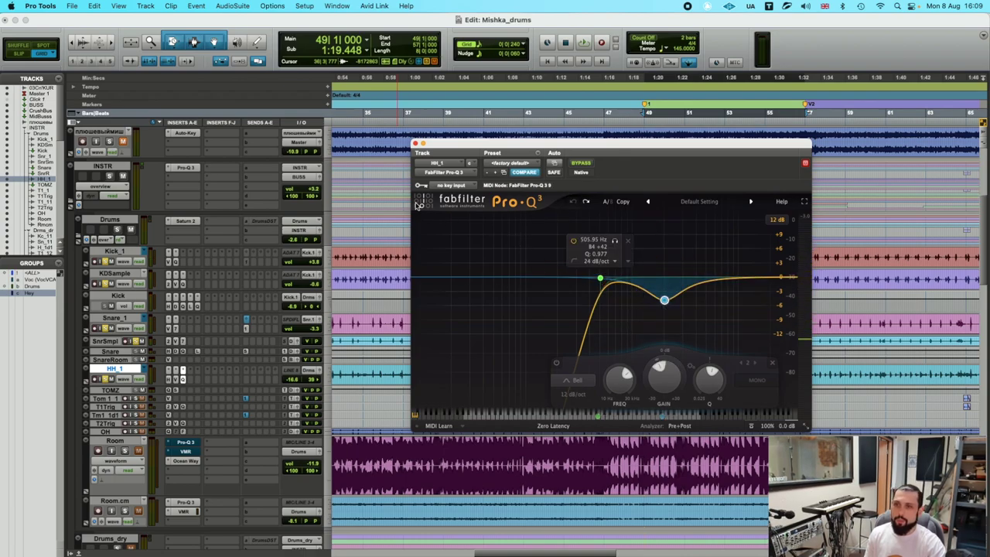
Close HH_1's Pro-Q 3 and select the Tom 1_1 track while playing the soloed drums from bar 49.
{"action": "left_click", "coordinate": [415, 144]}
{"action": "key", "text": "space"}
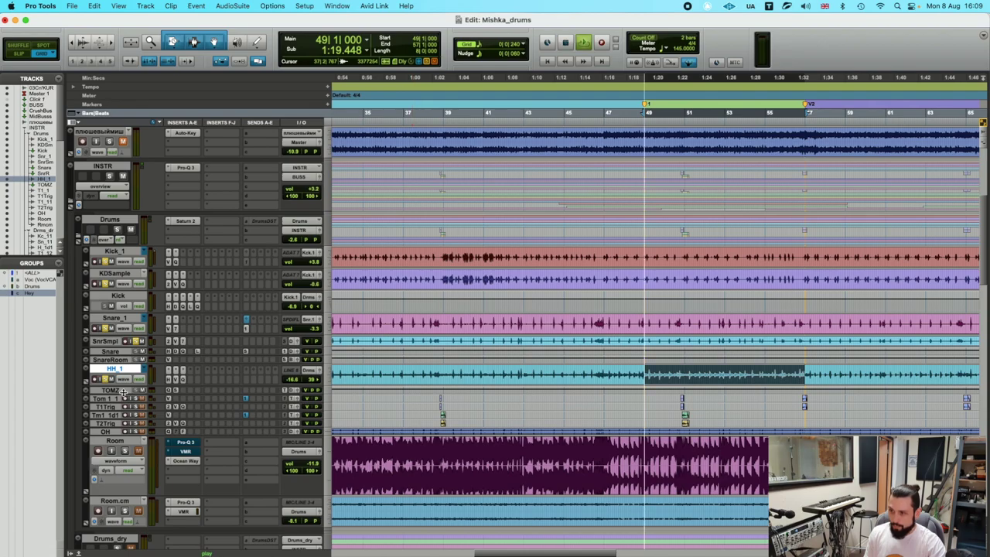
{"action": "left_click", "coordinate": [114, 399]}
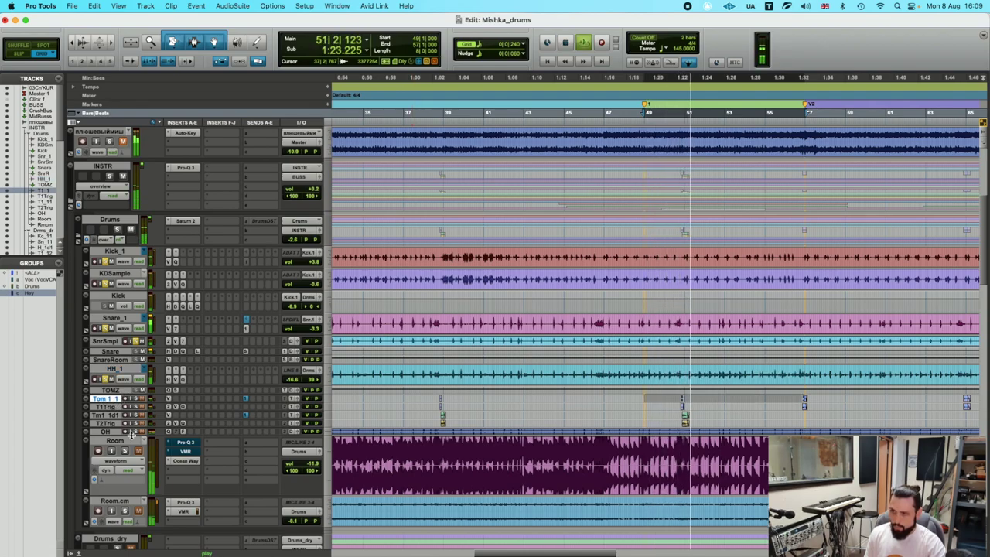
Stop playback, then select and solo the OH track and enlarge it slightly.
{"action": "key", "text": "space"}
{"action": "left_click", "coordinate": [108, 432]}
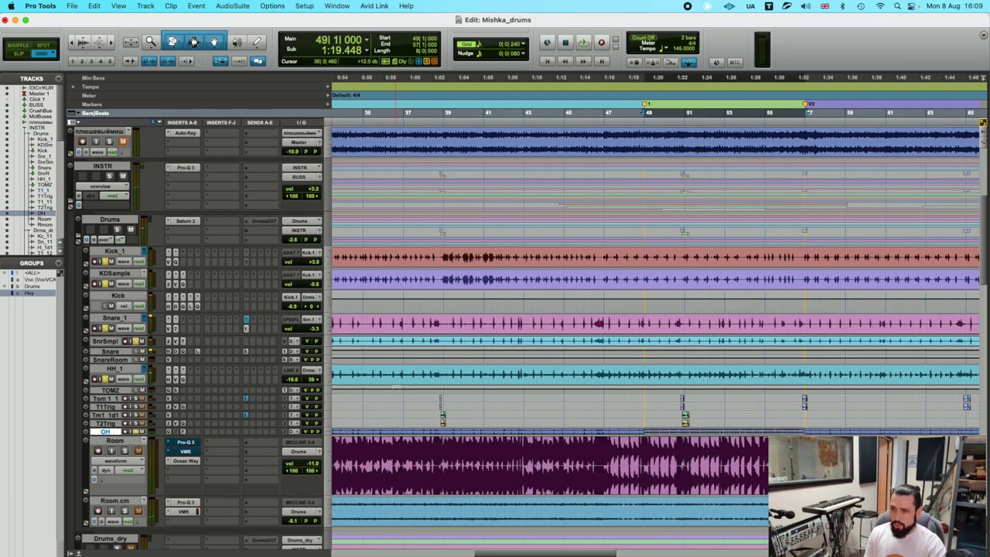
{"action": "left_click_drag", "start_coordinate": [108, 441], "coordinate": [108, 445]}
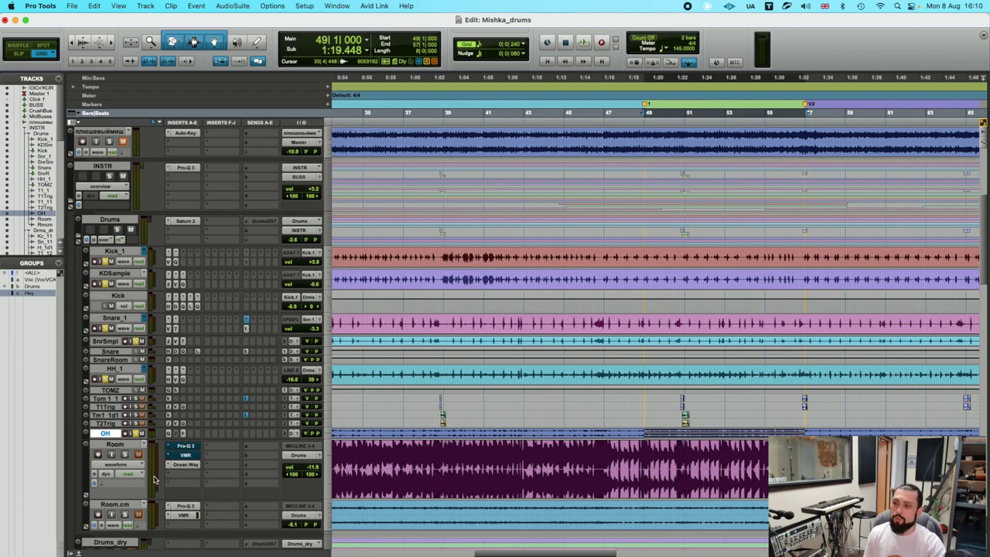
Open OH's FabFilter Pro-Q 3 and compare the track with the EQ bypassed and active during playback from bar 49.
{"action": "key", "text": "ctrl+alt+super+w"}
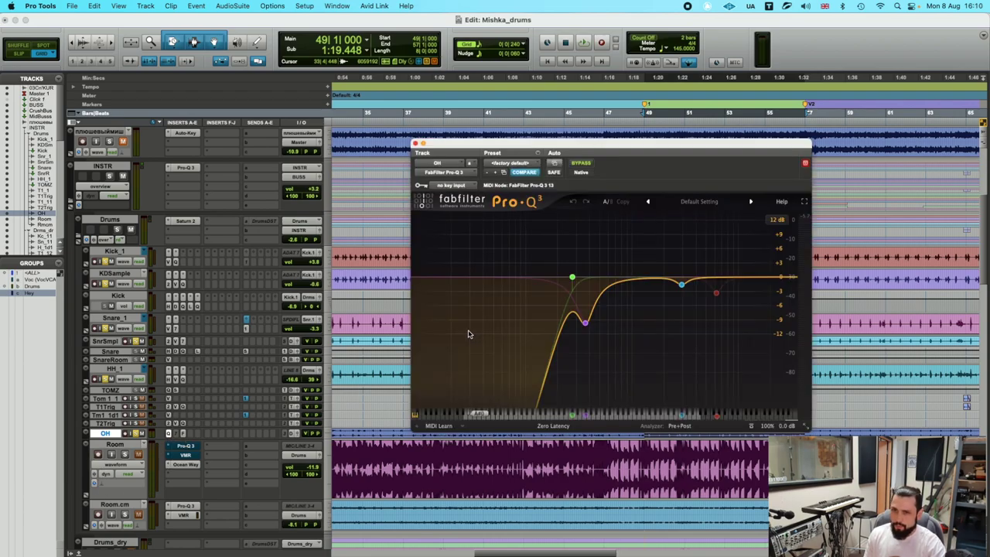
{"action": "key", "text": "space"}
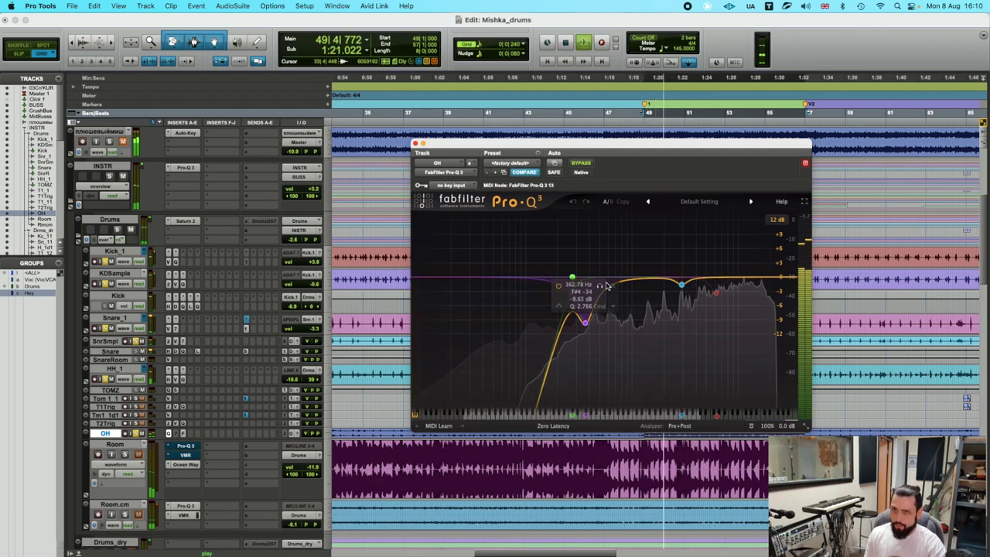
{"action": "left_click", "coordinate": [583, 164]}
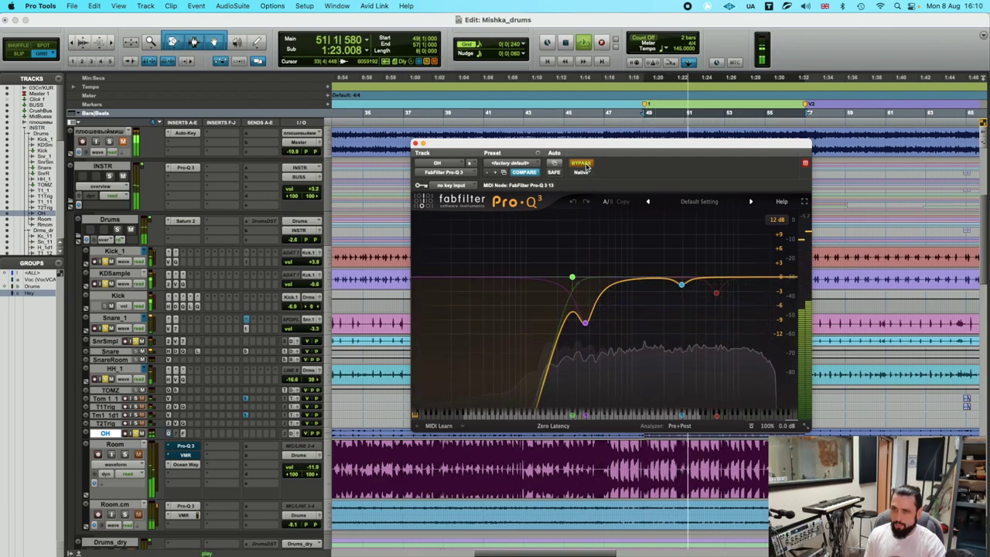
{"action": "left_click", "coordinate": [583, 164]}
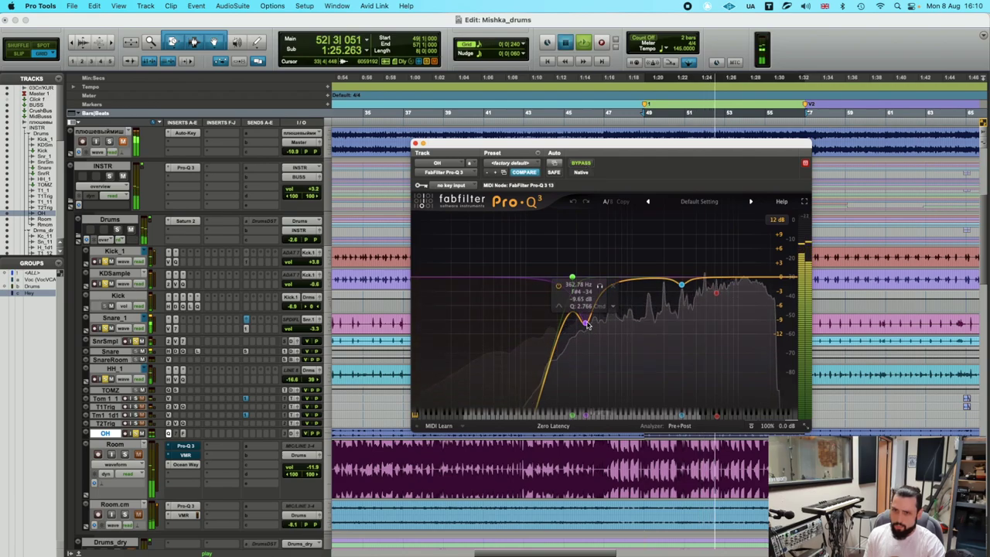
{"action": "key", "text": "space"}
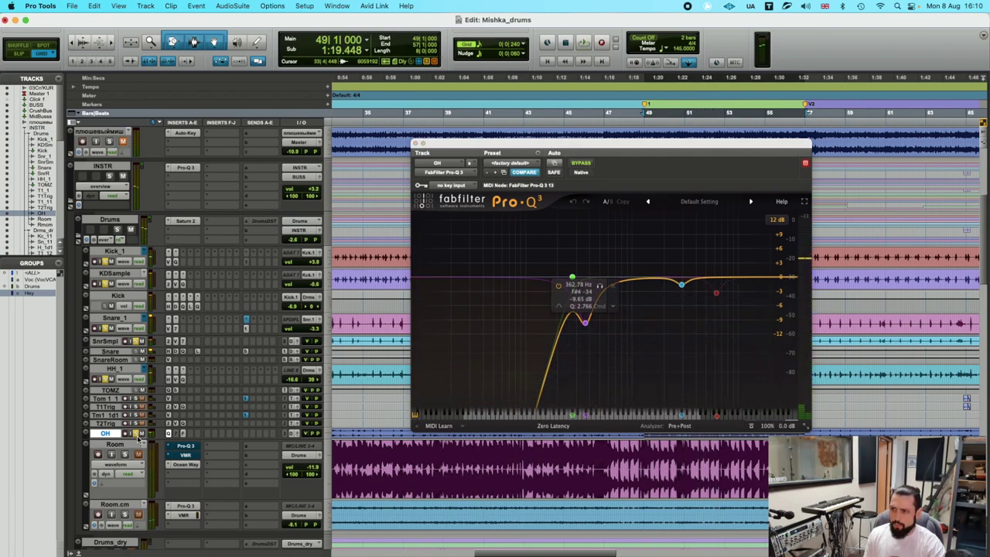
Try boosting OH's Pro-Q 3 band near 370 Hz to about +13 dB during playback, and undo the boost.
{"action": "left_click", "coordinate": [136, 434]}
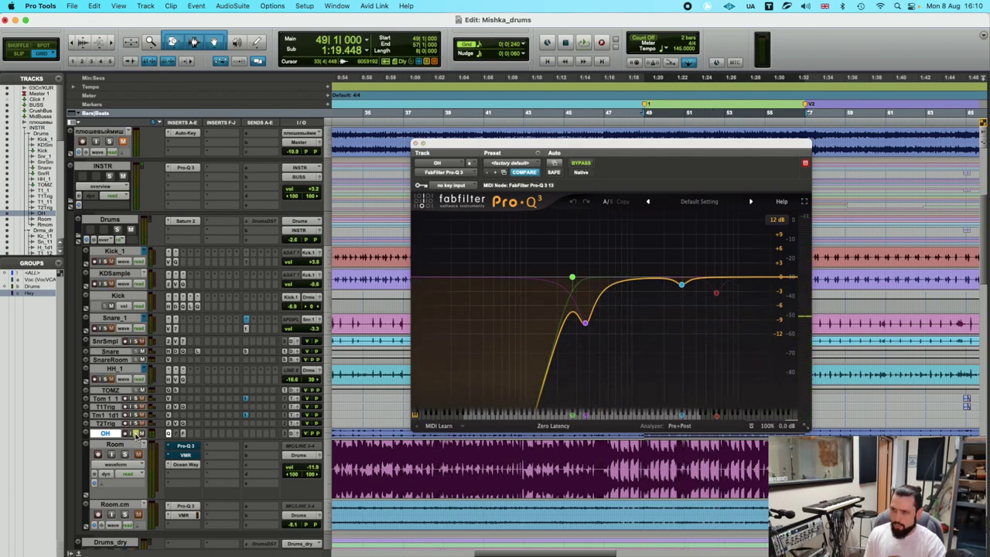
{"action": "key", "text": "space"}
{"action": "left_click_drag", "start_coordinate": [585, 322], "coordinate": [586, 216]}
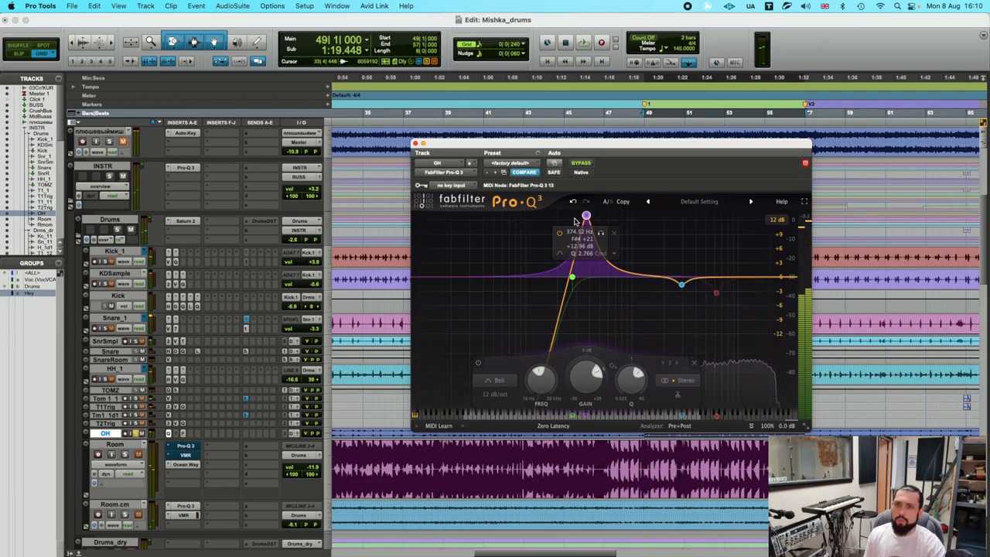
{"action": "left_click", "coordinate": [573, 201]}
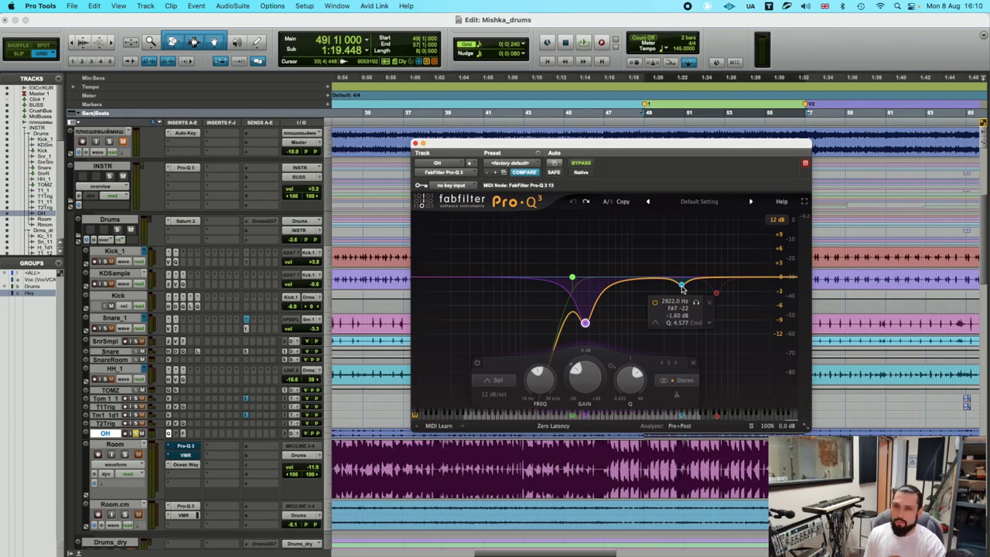
Close OH's Pro-Q 3 and examine its Fresh Air insert while playing from bar 49, then close the plug-in.
{"action": "left_click", "coordinate": [415, 143]}
{"action": "left_click", "coordinate": [186, 433]}
{"action": "key", "text": "space"}
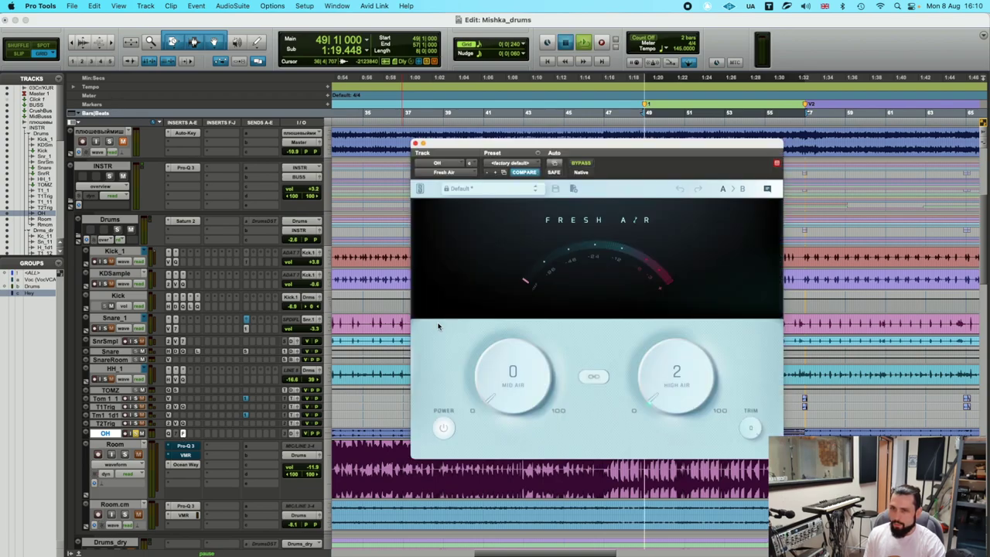
{"action": "key", "text": "space"}
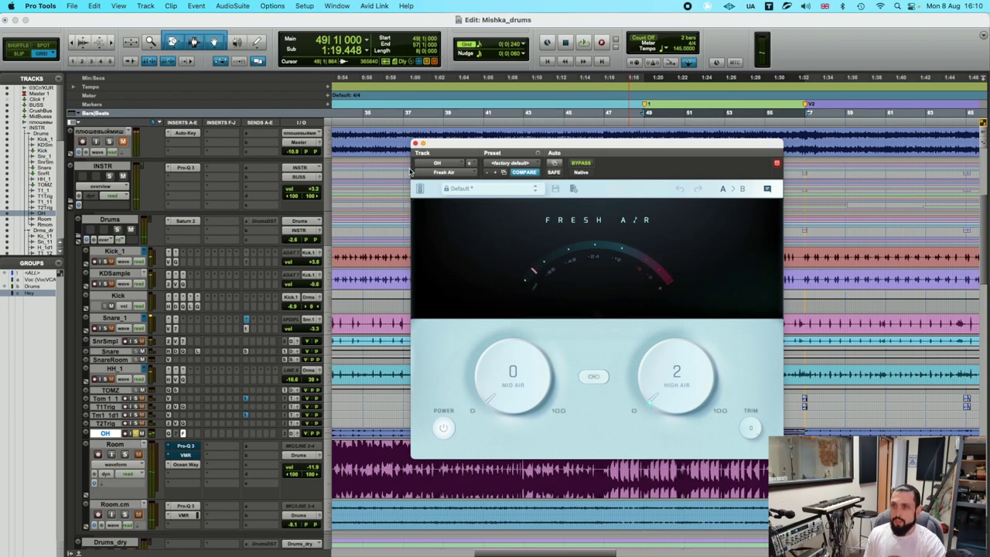
{"action": "left_click", "coordinate": [415, 144]}
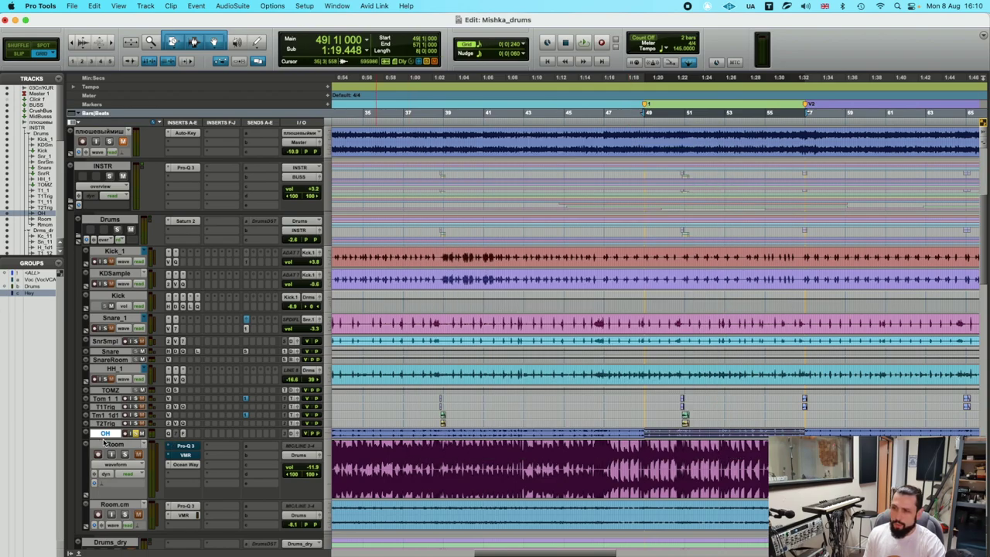
Enlarge the OH track to show its controls and audition it with the other soloed drums from bar 49.
{"action": "left_click_drag", "start_coordinate": [102, 439], "coordinate": [103, 447]}
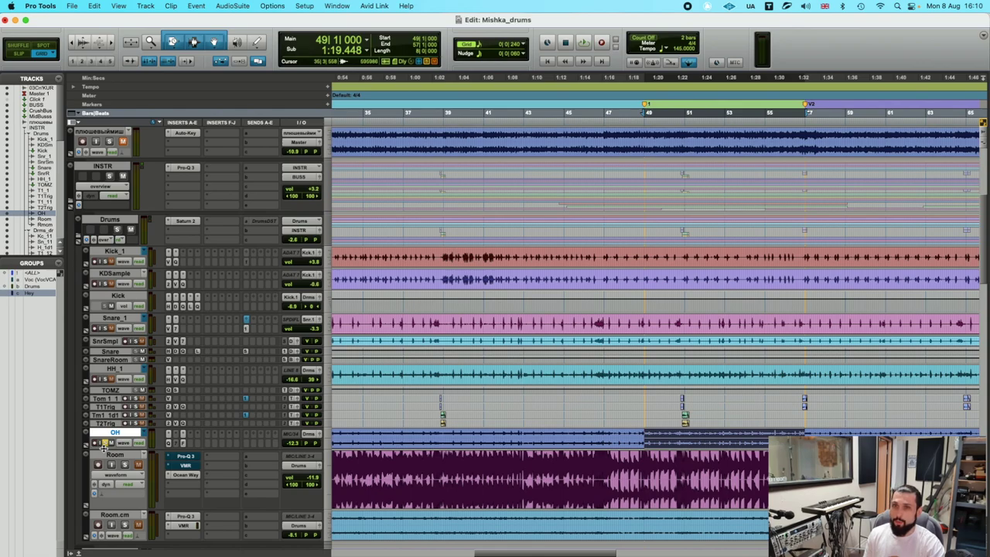
{"action": "key", "text": "space"}
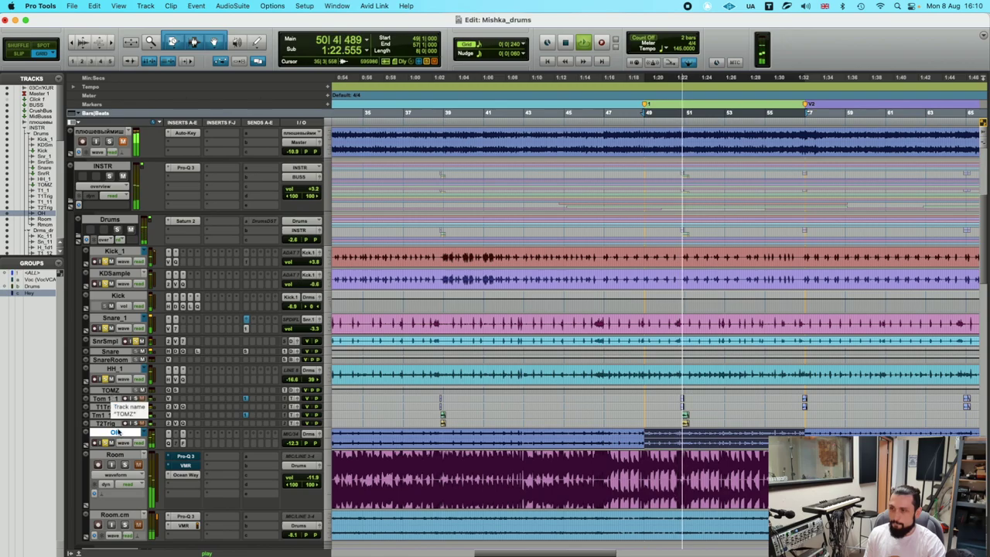
{"action": "scroll", "coordinate": [124, 464], "scroll_direction": "down", "scroll_amount": 3}
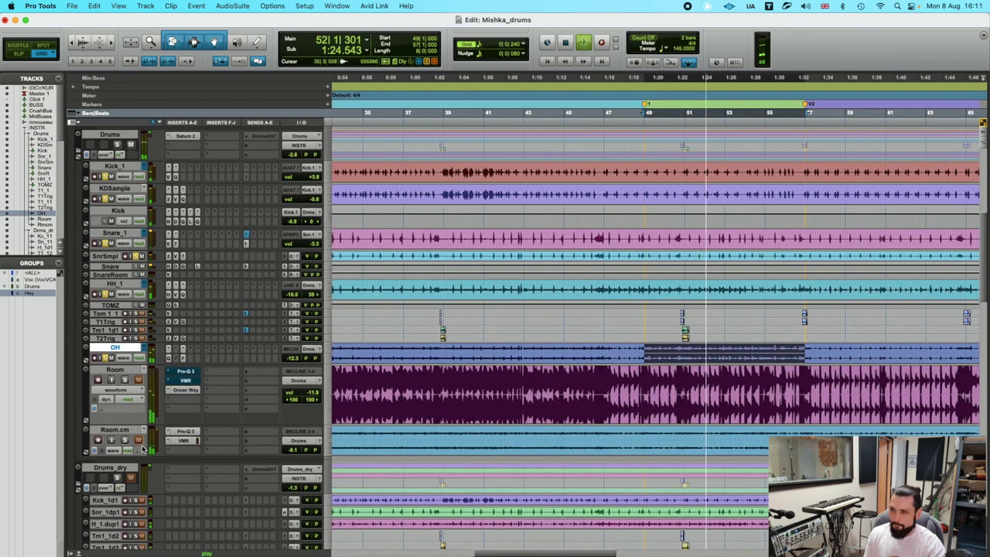
{"action": "key", "text": "space"}
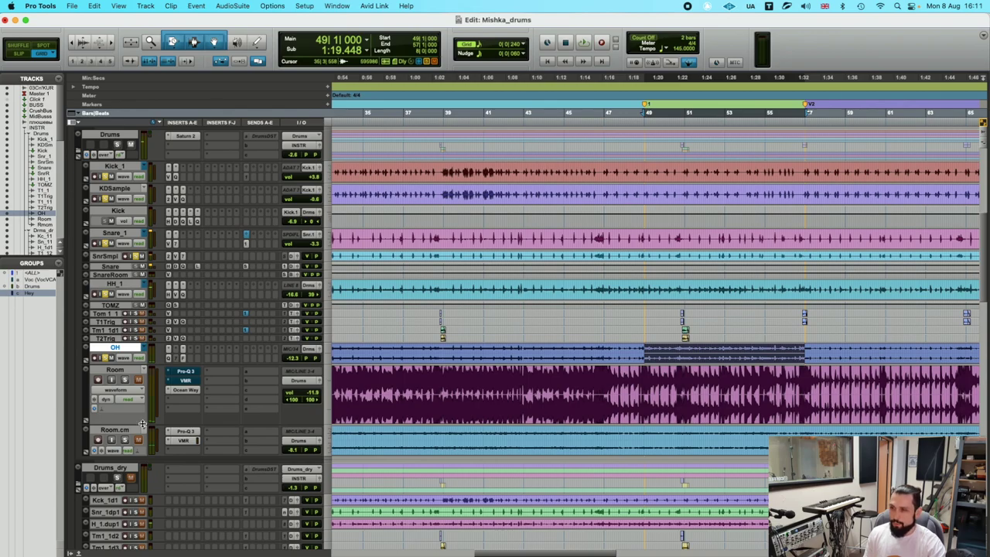
Solo the Room.cm track and audition it together with the soloed drums from bar 49.
{"action": "key", "text": "space"}
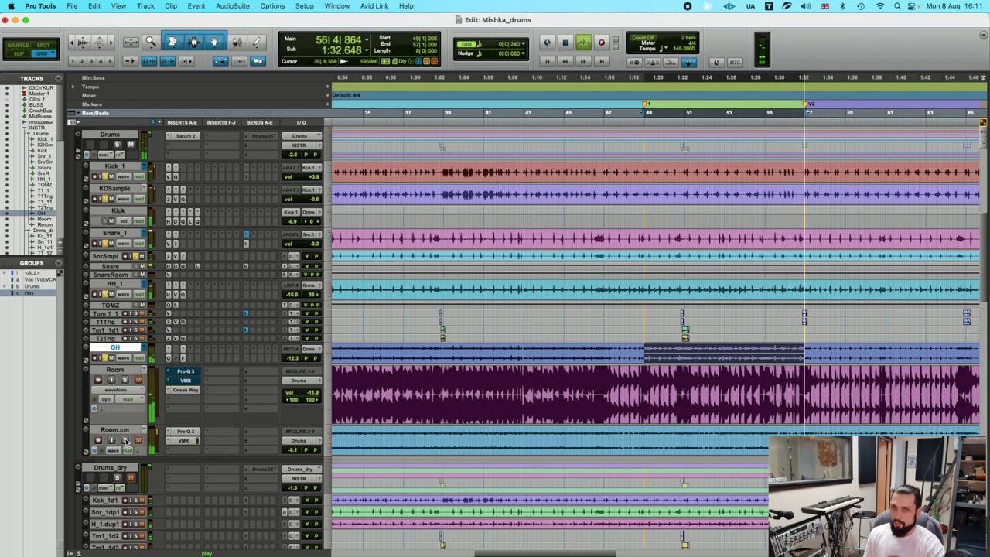
{"action": "key", "text": "space"}
{"action": "key", "text": "space"}
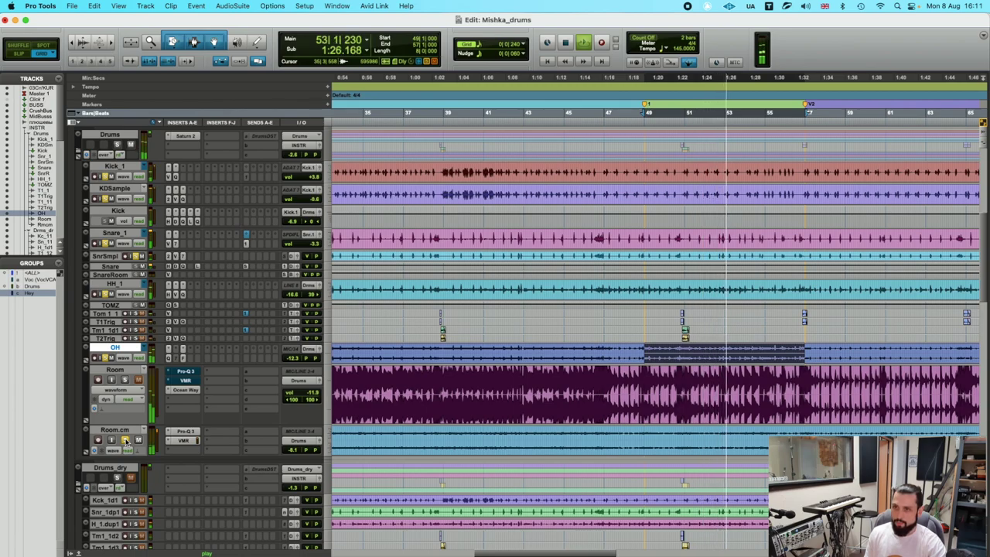
{"action": "key", "text": "space"}
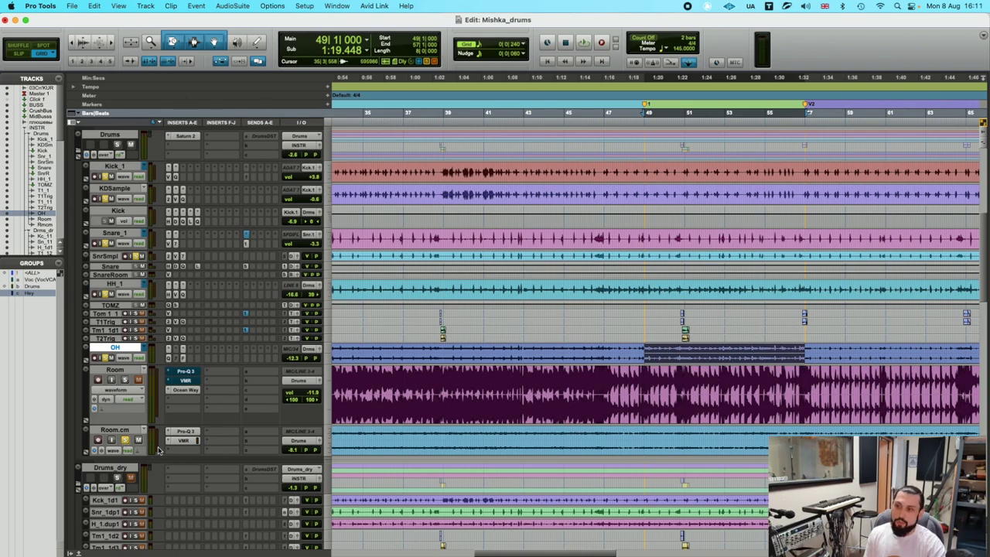
Zoom in on the tom clips near bar 51 and select the range from 50|4 to 51|2|480 across the four tom tracks.
{"action": "left_click", "coordinate": [115, 305]}
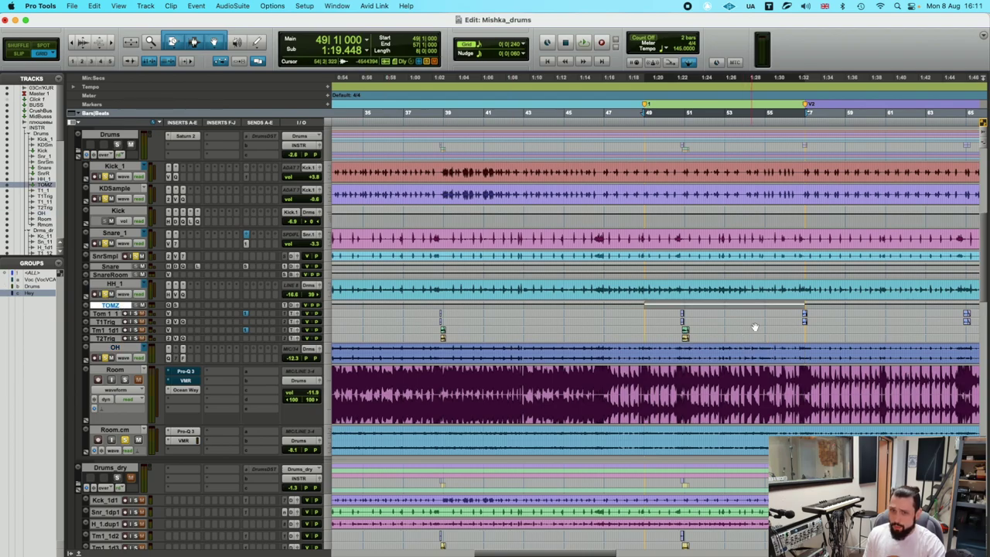
{"action": "left_click", "coordinate": [692, 313]}
{"action": "key", "text": "super+bracketright"}
{"action": "key", "text": "super+bracketright"}
{"action": "key", "text": "super+bracketright"}
{"action": "left_click_drag", "start_coordinate": [552, 311], "coordinate": [656, 341]}
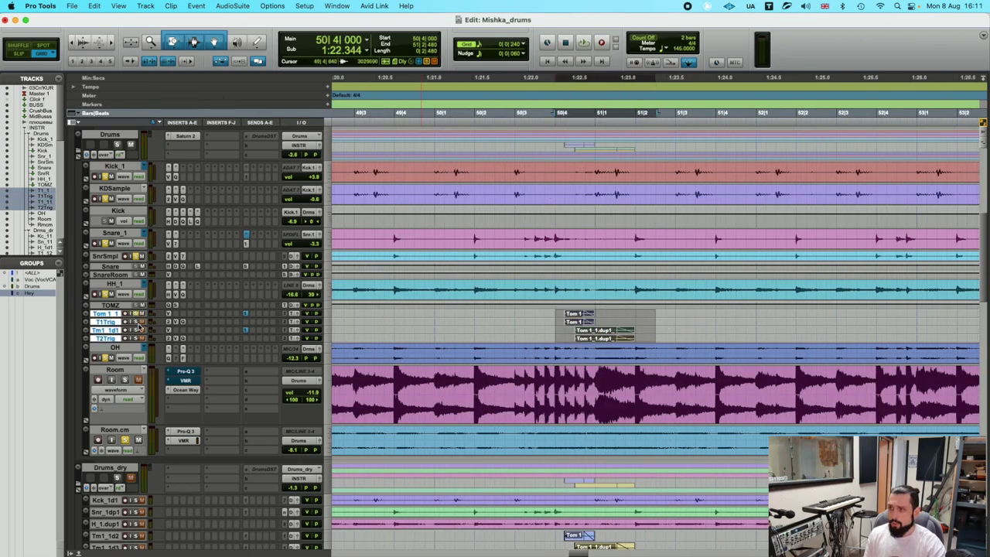
Solo the whole Drums folder in place of its individual tracks and play the selected tom fill.
{"action": "left_click", "coordinate": [116, 145]}
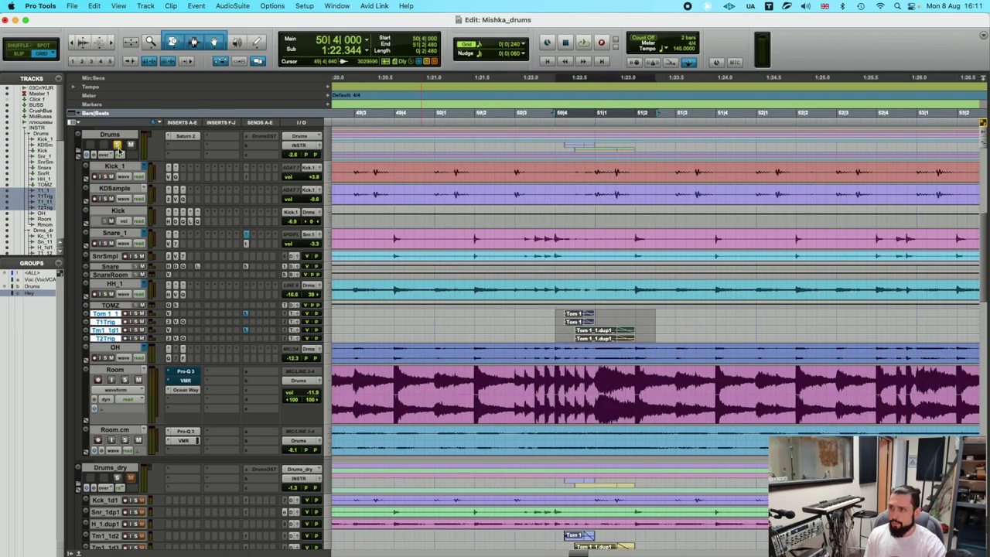
{"action": "key", "text": "space"}
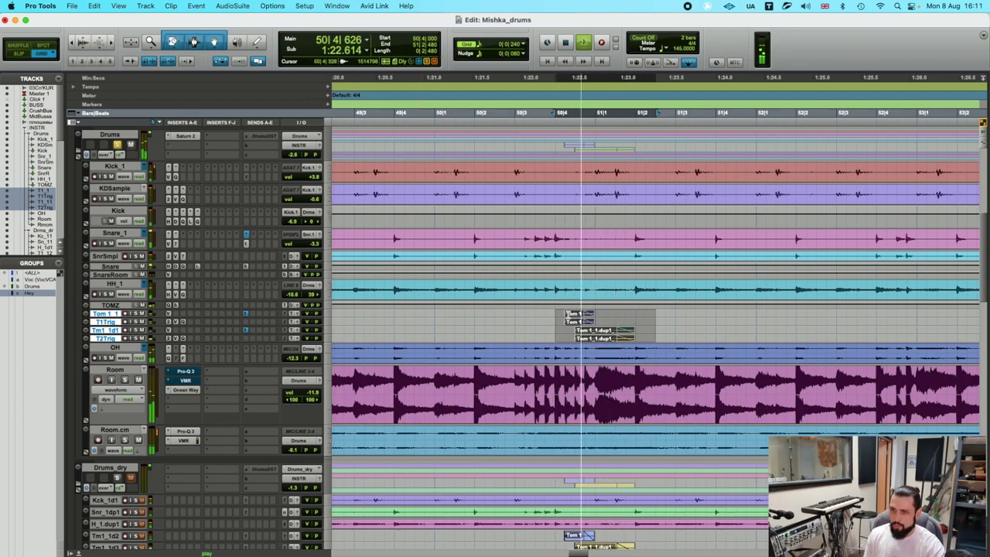
{"action": "key", "text": "space"}
Enlarge the Tom 1_1, T1Trig, Tom 1_1.dup1 and T2Trig tracks and open Tom 1_1's Virtual Mix Rack.
{"action": "left_click", "coordinate": [115, 314]}
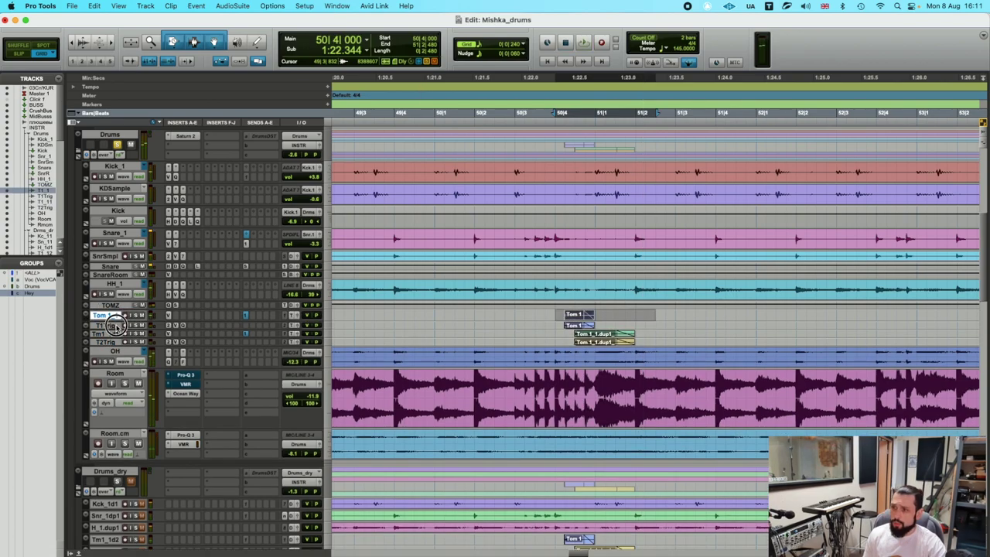
{"action": "left_click_drag", "start_coordinate": [115, 320], "coordinate": [113, 410]}
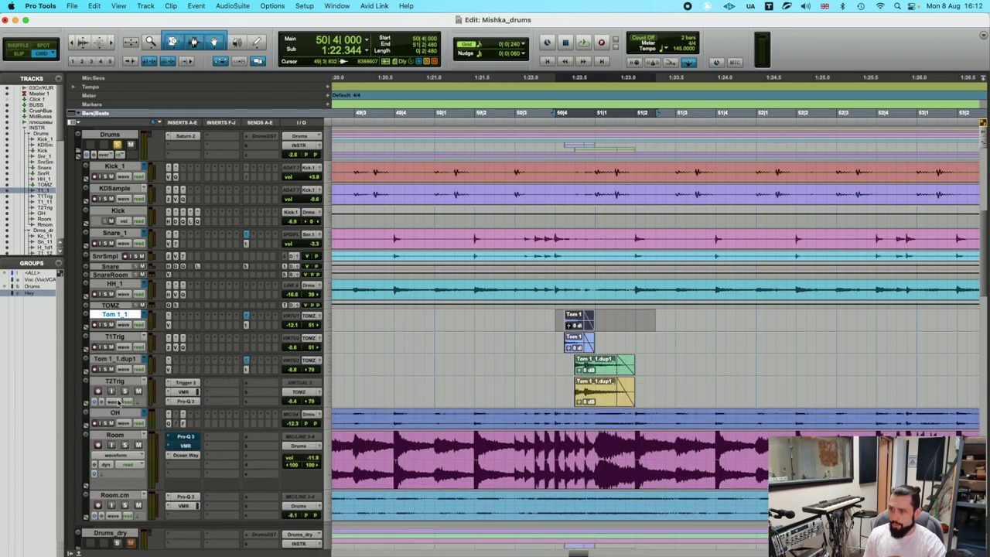
{"action": "left_click", "coordinate": [169, 324]}
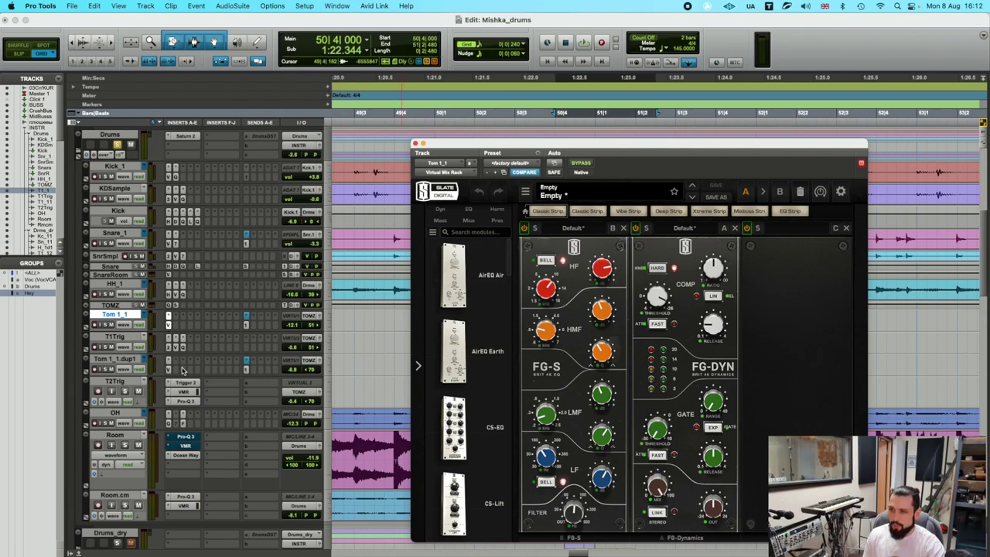
Solo Tom 1_1, bypass its Virtual Mix Rack and play the fill, trying the track volume at about +6.8 dB.
{"action": "left_click", "coordinate": [105, 324]}
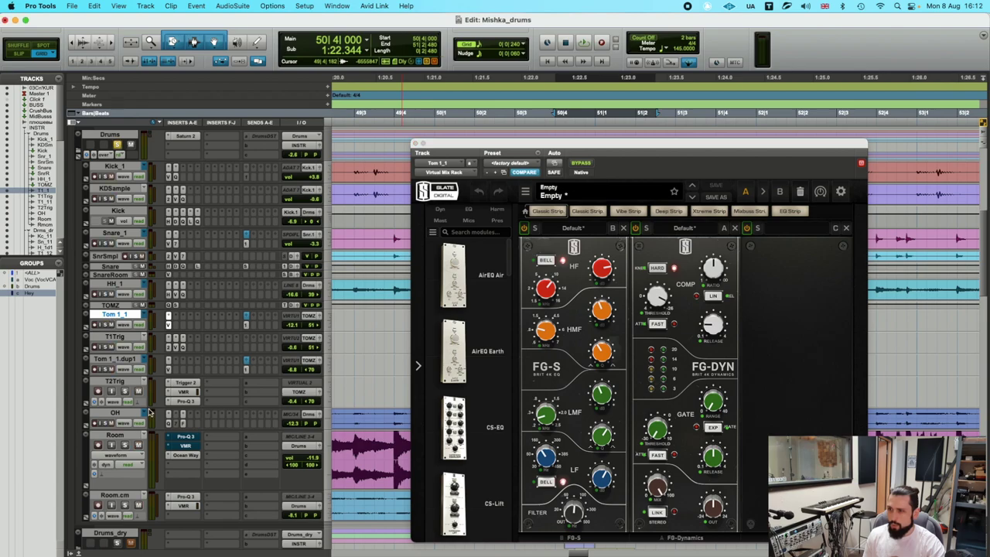
{"action": "left_click", "coordinate": [169, 325], "text": "super"}
{"action": "key", "text": "space"}
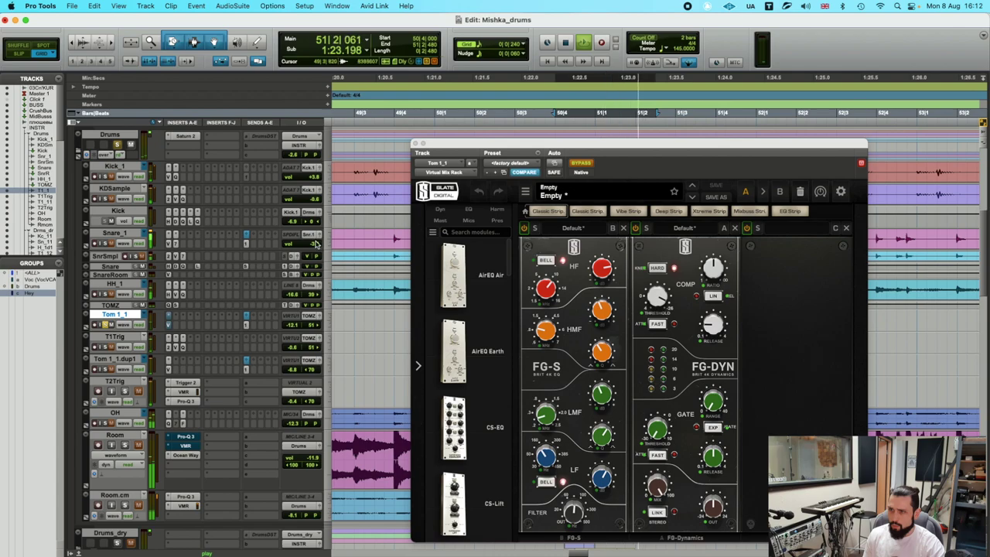
{"action": "left_click", "coordinate": [296, 325]}
{"action": "left_click_drag", "start_coordinate": [296, 325], "coordinate": [295, 321]}
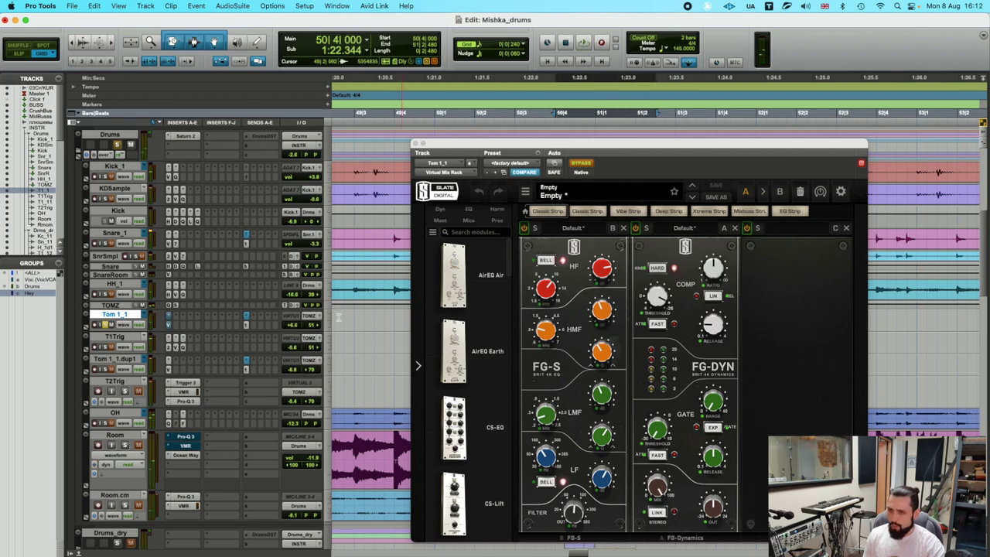
Move the Virtual Mix Rack window aside, reactivate the plug-in on Tom 1_1 and audition the fill while trying a volume change.
{"action": "left_click_drag", "start_coordinate": [515, 145], "coordinate": [475, 136]}
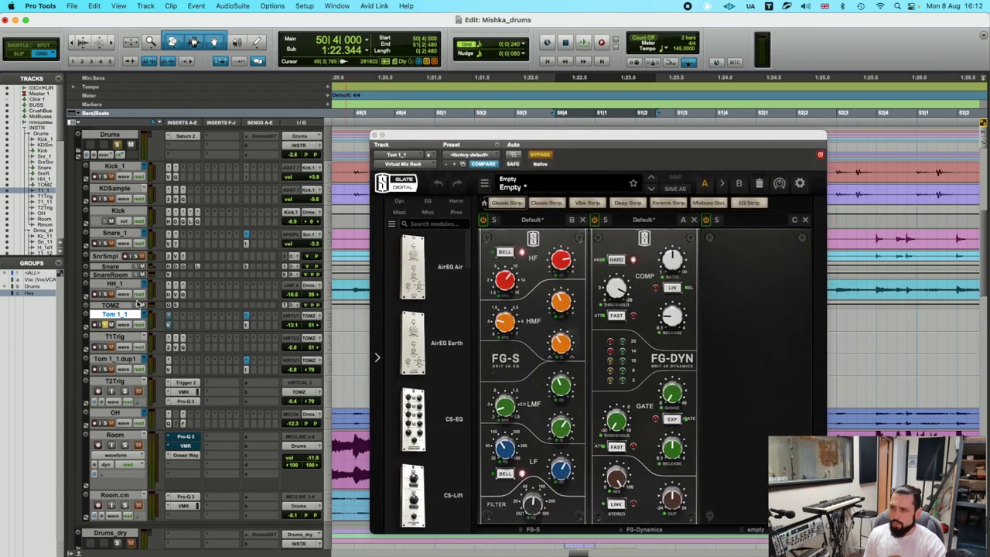
{"action": "left_click", "coordinate": [171, 325], "text": "super"}
{"action": "key", "text": "space"}
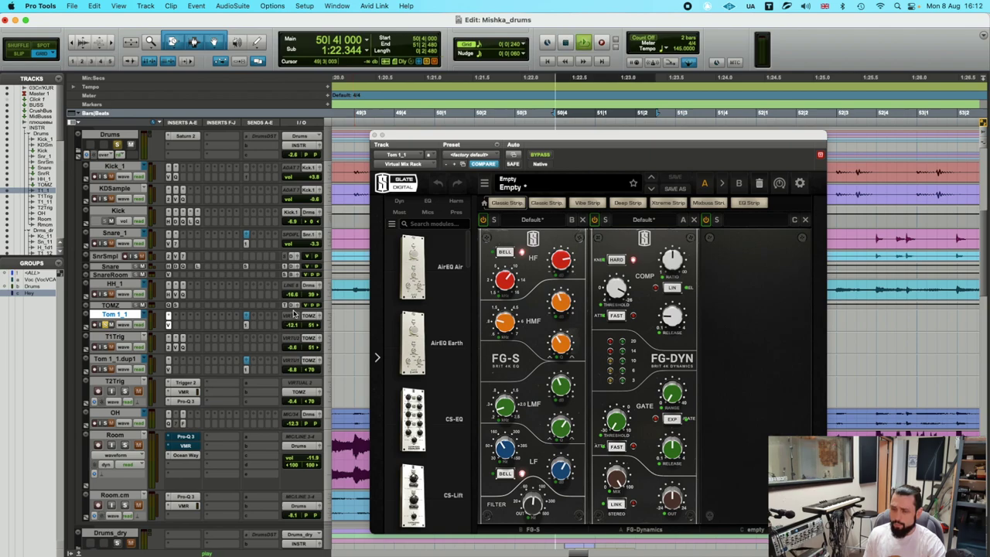
{"action": "left_click_drag", "start_coordinate": [294, 324], "coordinate": [294, 311]}
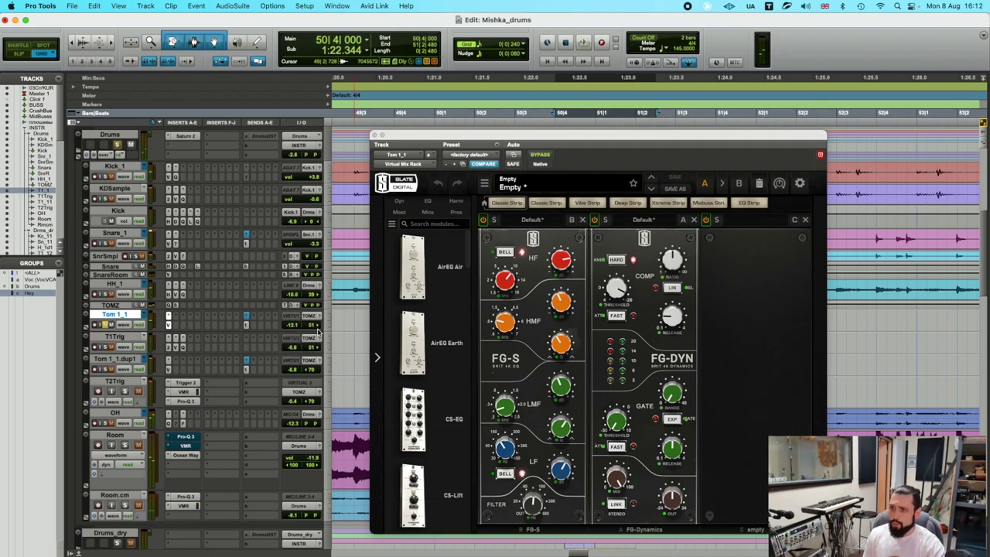
Select and solo the T1Trig track and play the tom fill with it alongside Tom 1_1.
{"action": "left_click", "coordinate": [114, 338]}
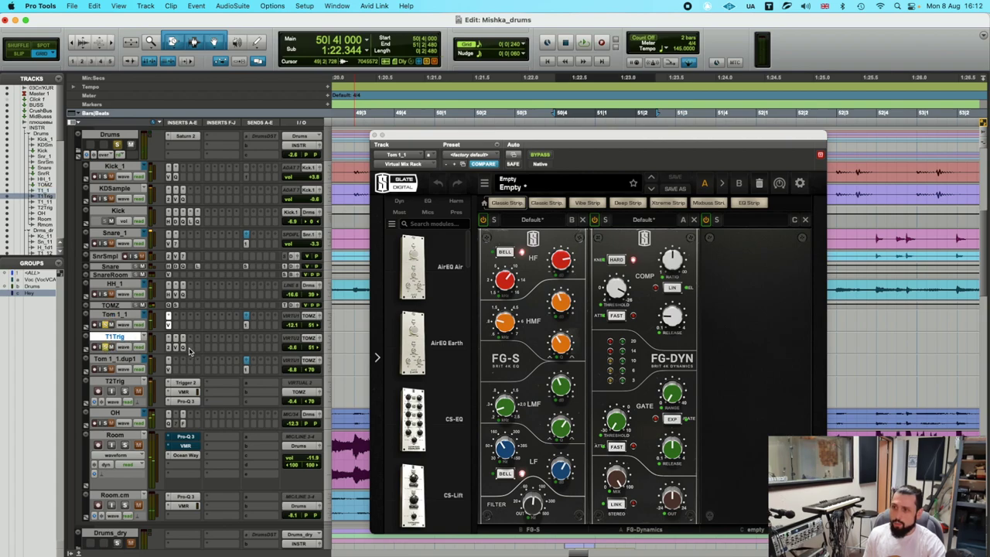
{"action": "key", "text": "space"}
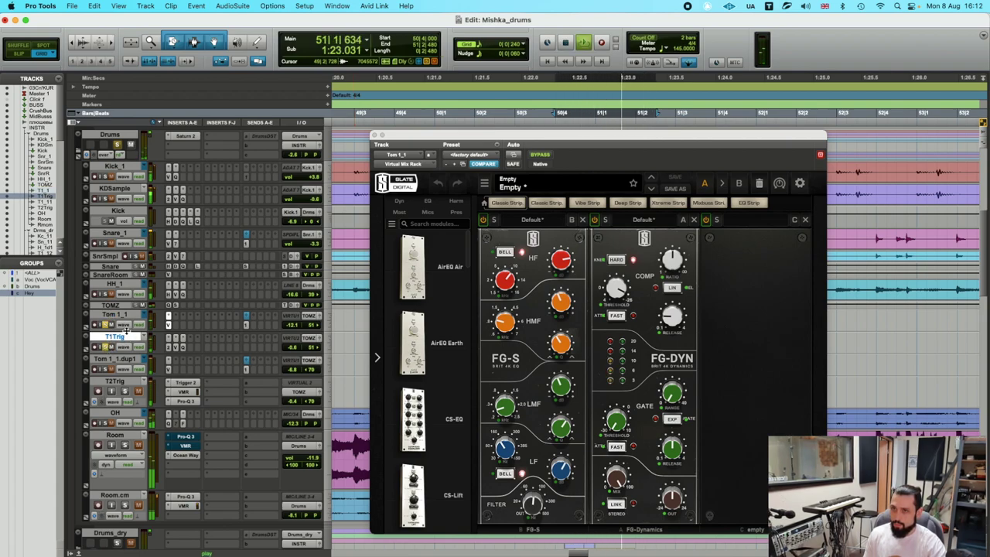
Replay the tom fill and review the Trigger 2, Virtual Mix Rack and Pro-Q 3 plug-ins on T1Trig.
{"action": "key", "text": "space"}
{"action": "key", "text": "space"}
{"action": "key", "text": "space"}
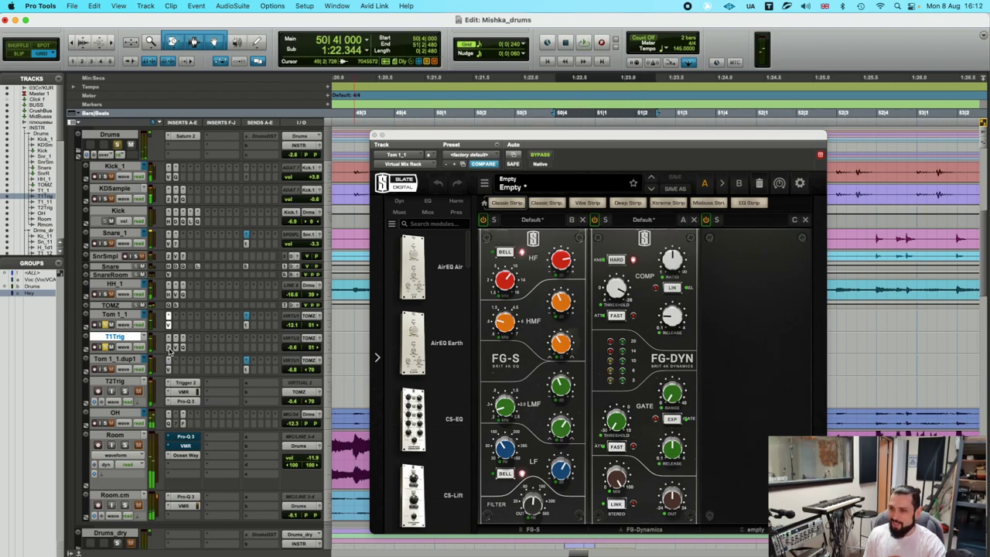
{"action": "left_click", "coordinate": [170, 349]}
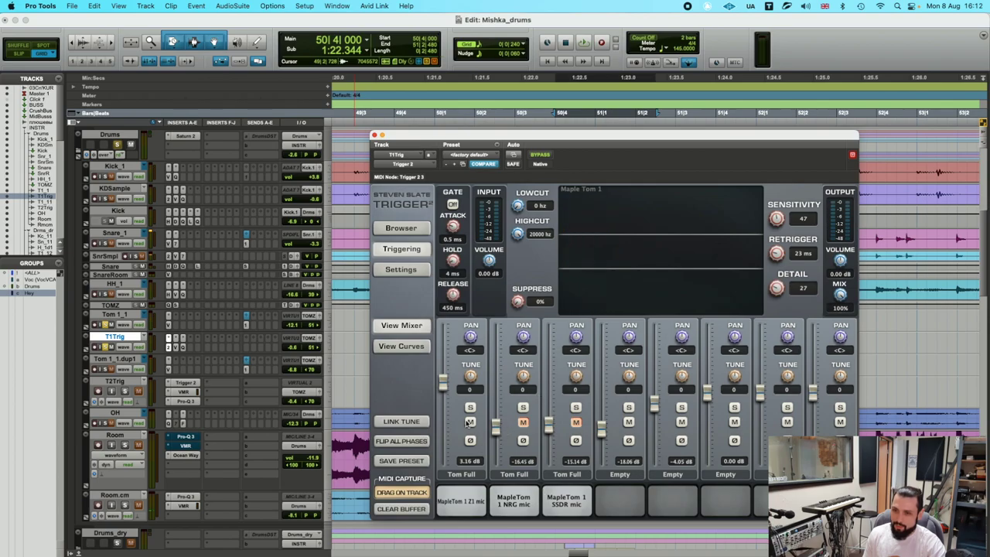
{"action": "left_click", "coordinate": [177, 348]}
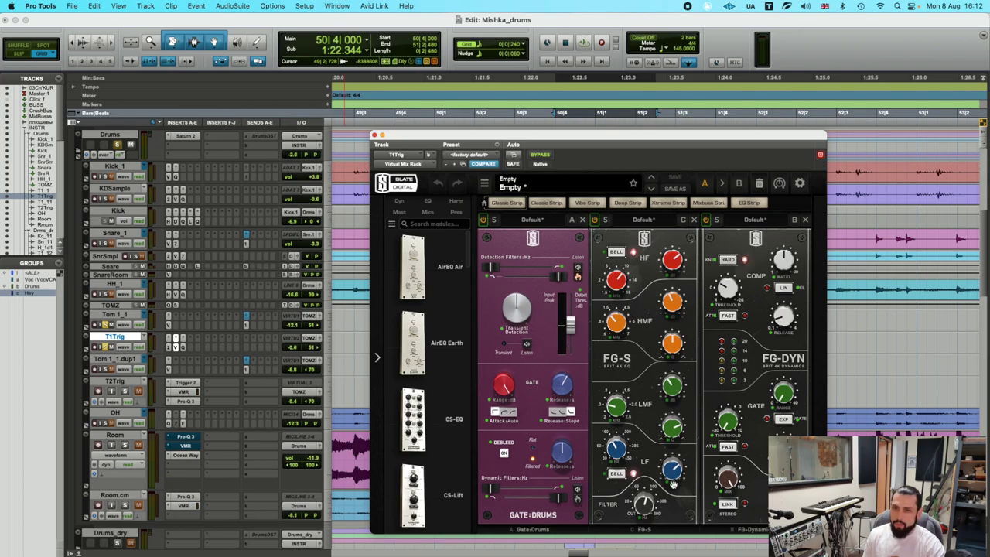
{"action": "left_click", "coordinate": [184, 349]}
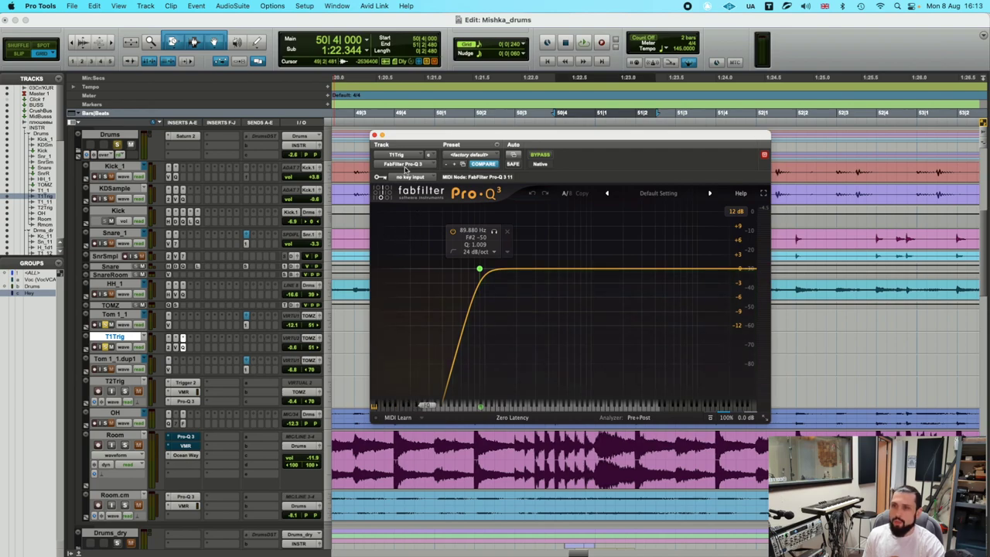
{"action": "left_click", "coordinate": [375, 136]}
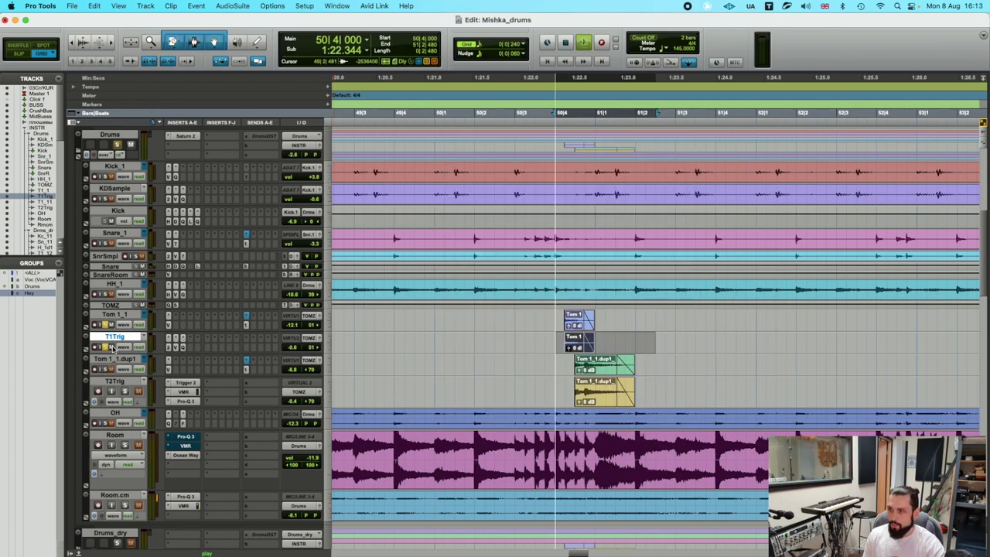
Solo only the Tom 1_1.dup1 track and open its Virtual Mix Rack.
{"action": "left_click", "coordinate": [100, 369]}
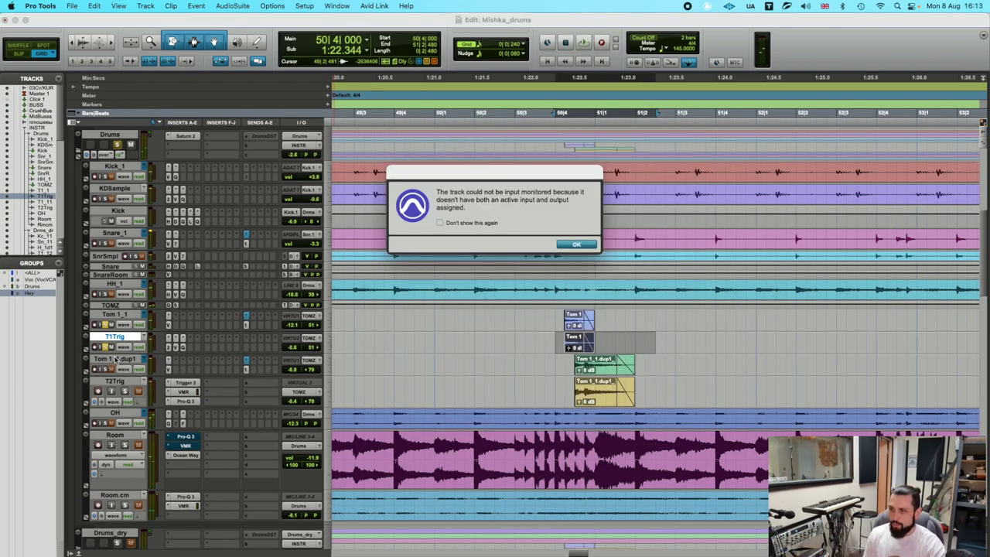
{"action": "key", "text": "Return"}
{"action": "left_click", "coordinate": [106, 369]}
{"action": "left_click", "coordinate": [105, 345]}
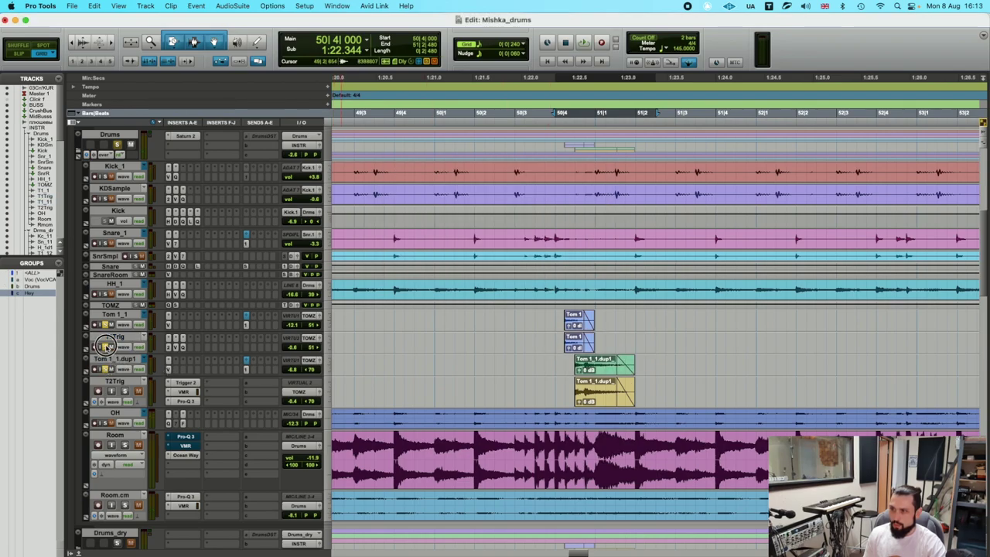
{"action": "left_click", "coordinate": [168, 369]}
{"action": "left_click", "coordinate": [168, 369], "text": "super"}
{"action": "key", "text": "space"}
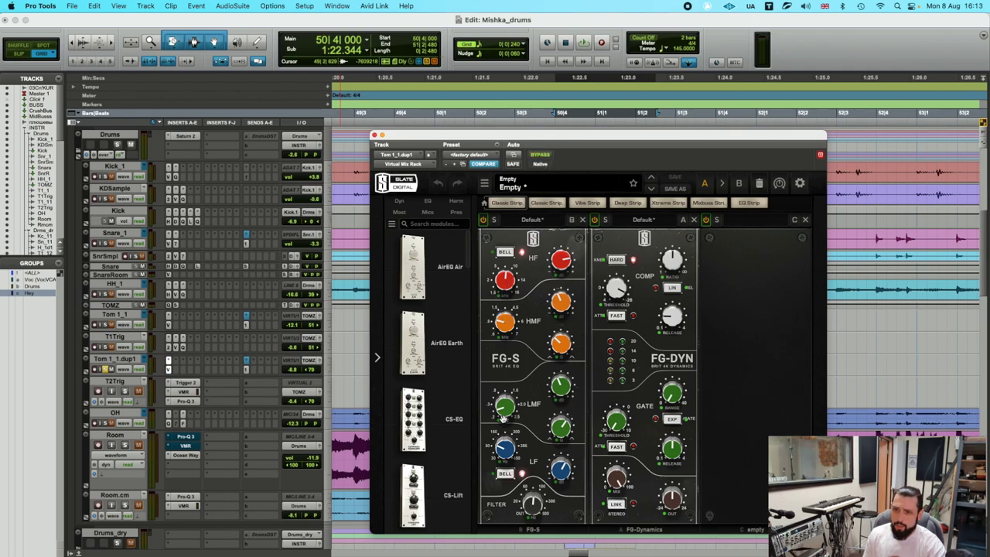
Examine the FG-S equaliser on Tom 1_1.dup1 and audition the fill, adding T2Trig to the solo.
{"action": "mouse_move", "coordinate": [508, 401]}
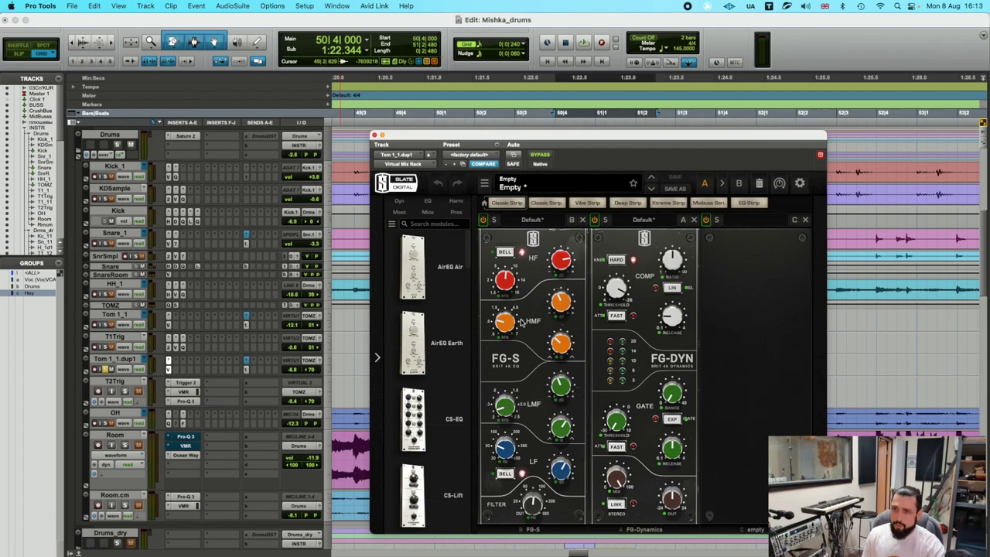
{"action": "mouse_move", "coordinate": [501, 328]}
{"action": "mouse_move", "coordinate": [563, 477]}
{"action": "mouse_move", "coordinate": [531, 504]}
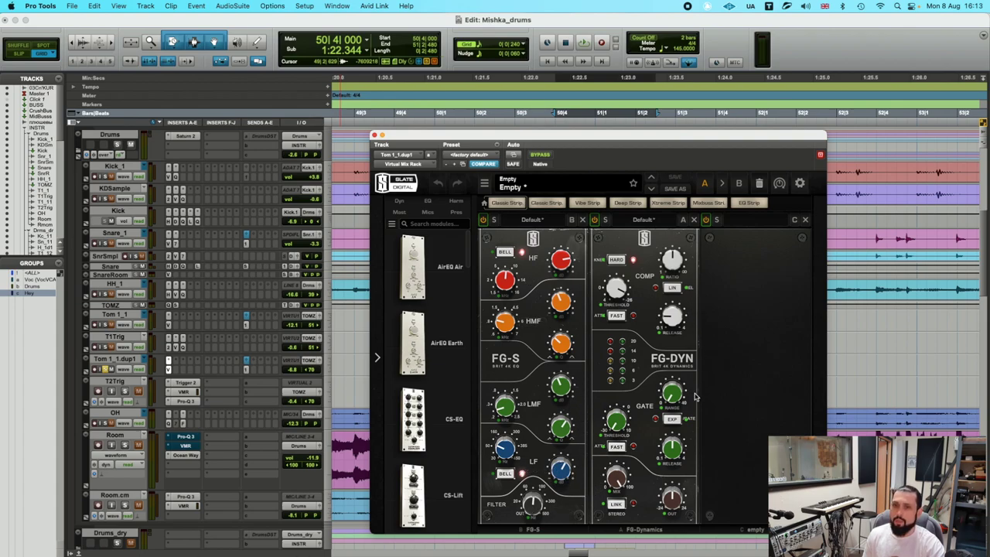
{"action": "key", "text": "space"}
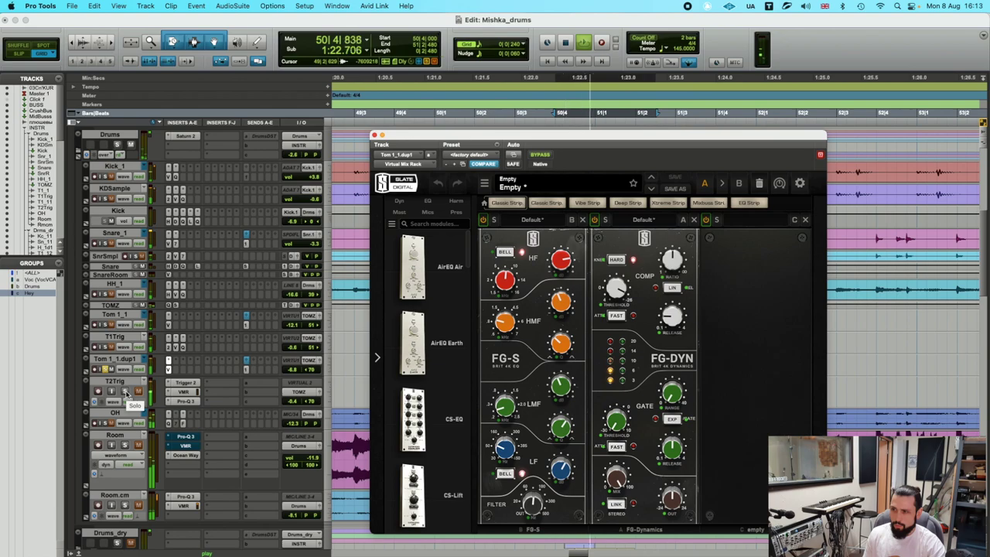
{"action": "key", "text": "space"}
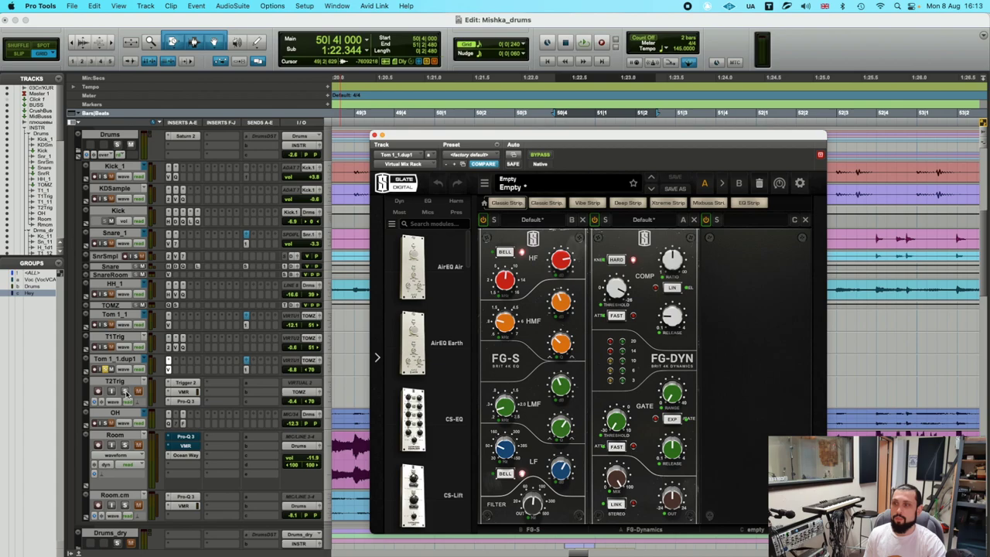
{"action": "key", "text": "space"}
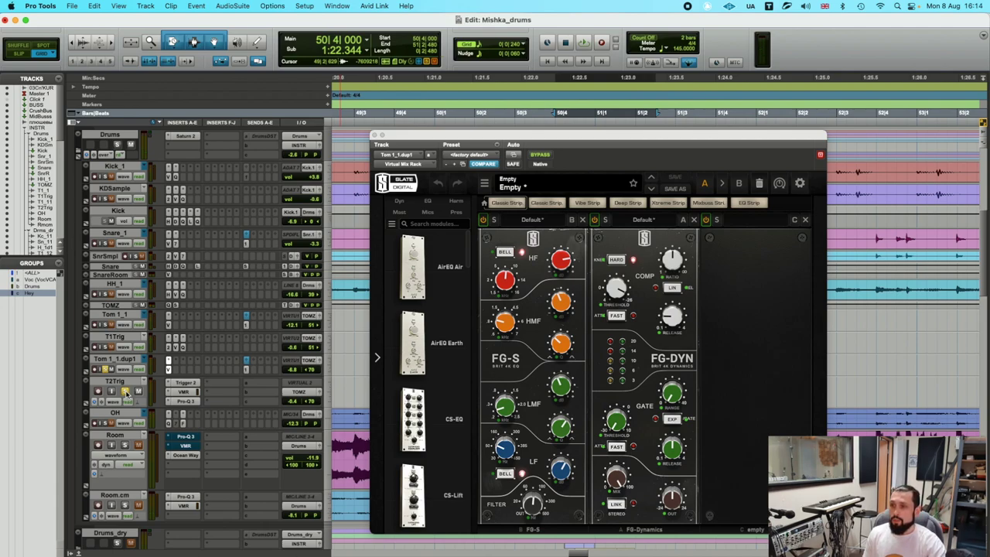
Review T2Trig's Trigger 2, Virtual Mix Rack and Pro-Q 3, and play the fill with T2Trig and Tom 1_1.dup1 soloed.
{"action": "left_click", "coordinate": [185, 384]}
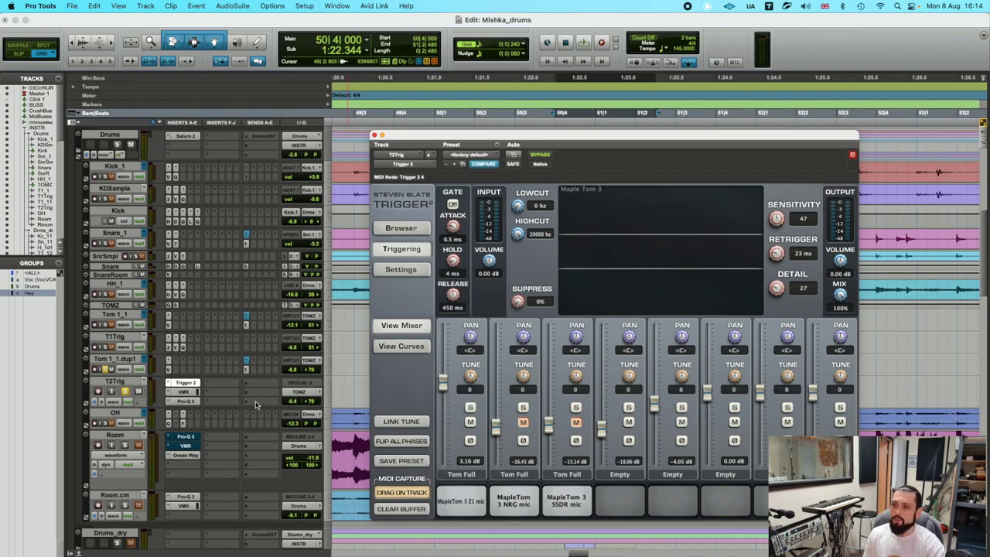
{"action": "left_click", "coordinate": [185, 392]}
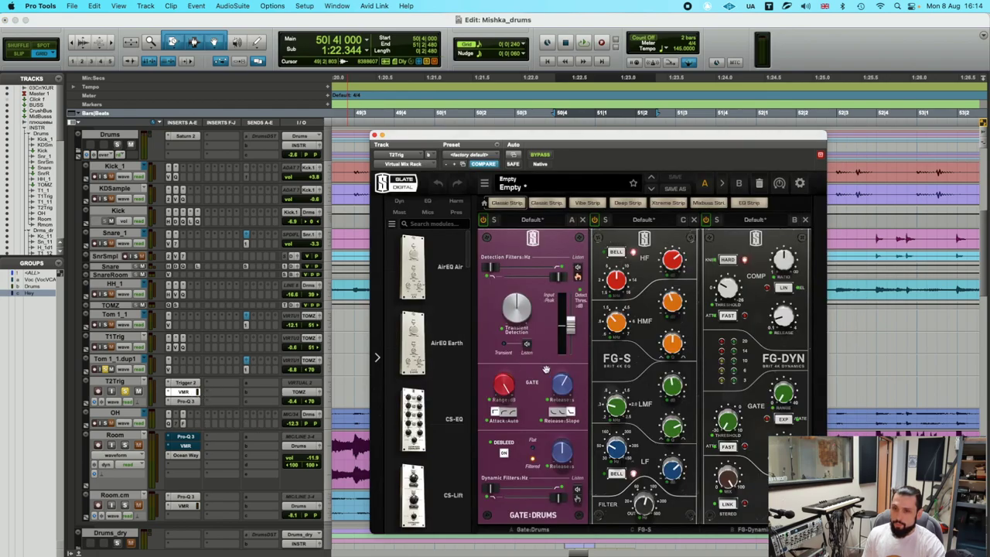
{"action": "left_click", "coordinate": [185, 401]}
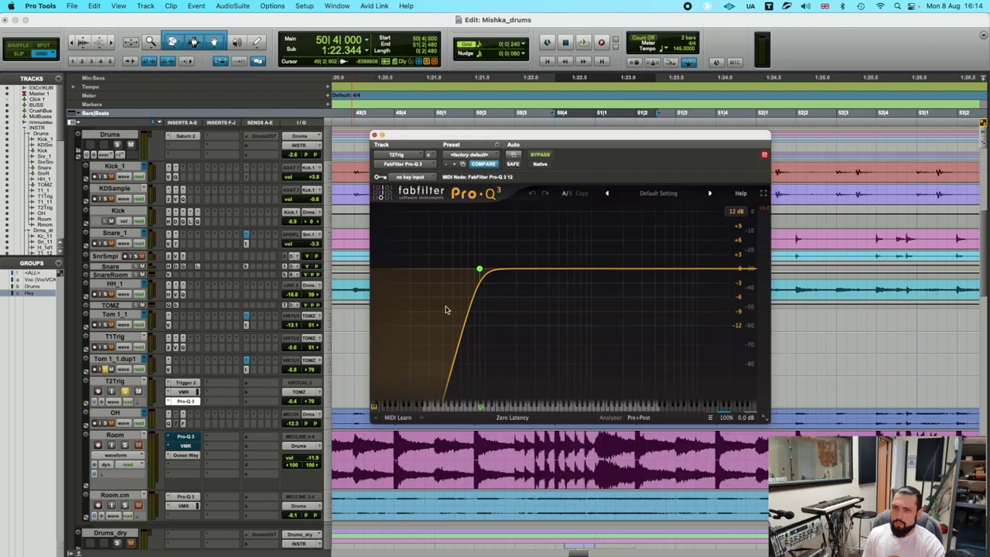
{"action": "key", "text": "space"}
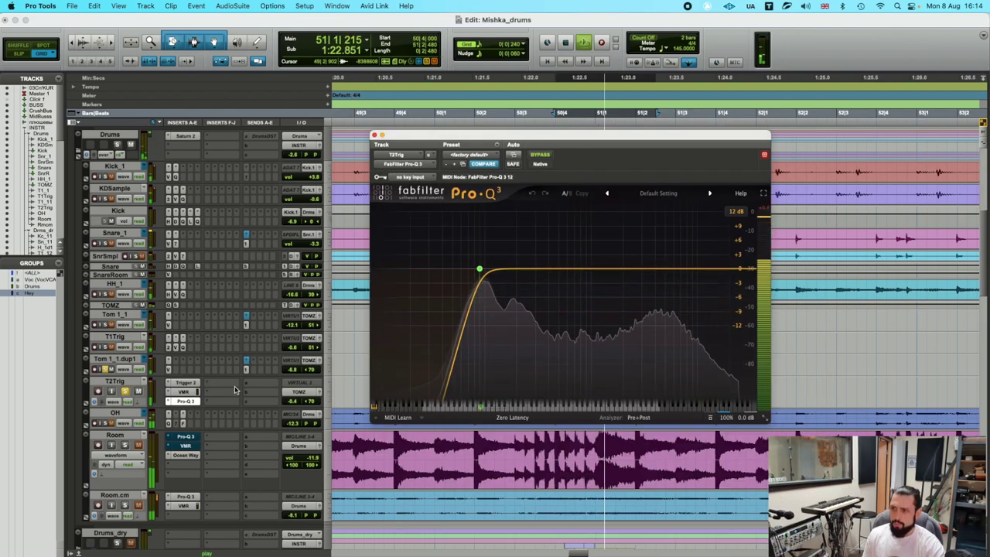
{"action": "key", "text": "space"}
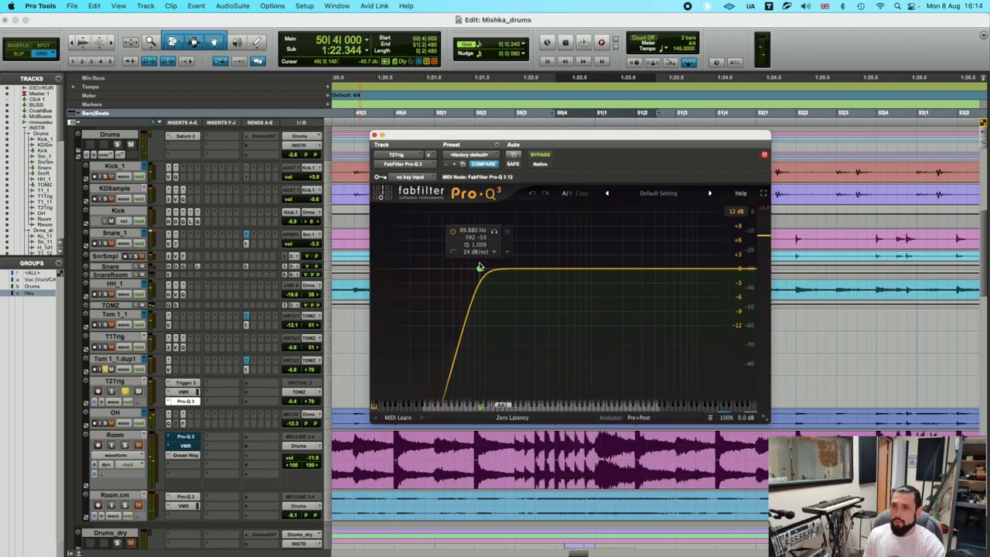
{"action": "left_click", "coordinate": [375, 136]}
{"action": "key", "text": "space"}
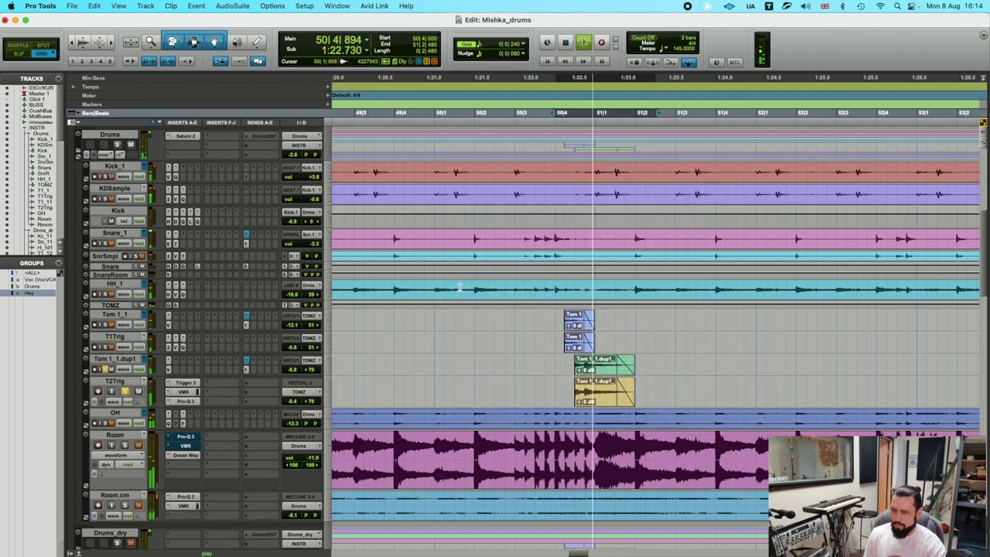
{"action": "key", "text": "space"}
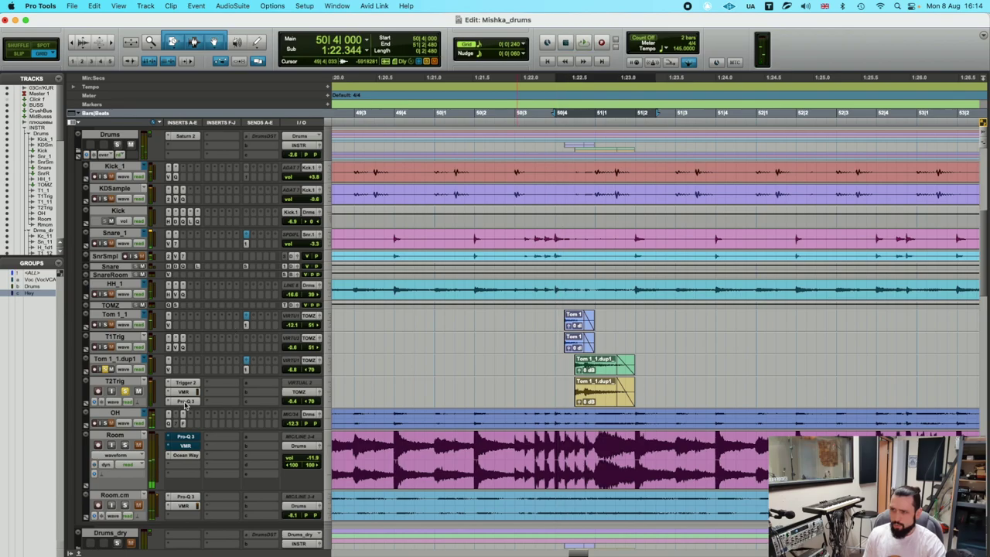
Open the TOMZ bus's Pro-Q 3, solo all four tom tracks and play the fill while examining the EQ curve.
{"action": "left_click", "coordinate": [186, 401]}
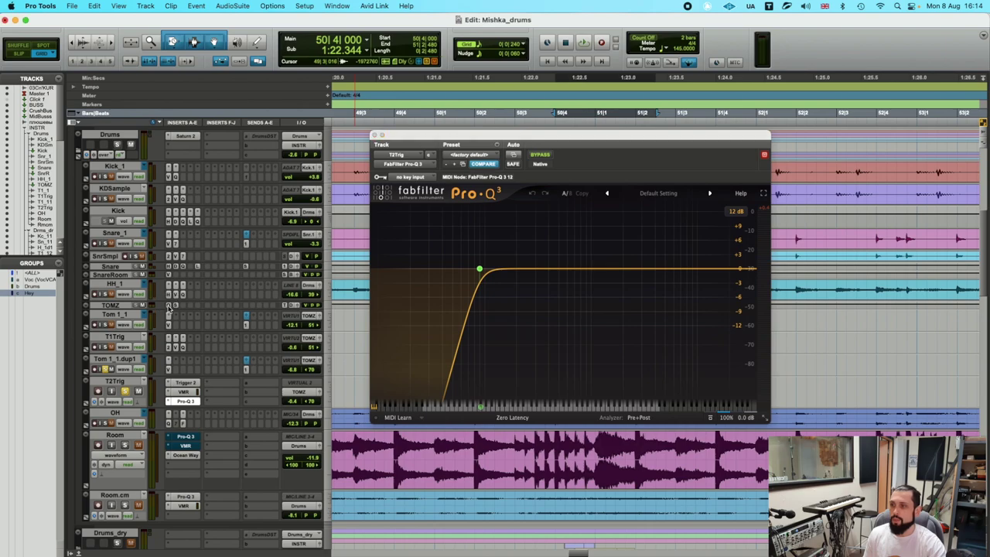
{"action": "left_click", "coordinate": [170, 306]}
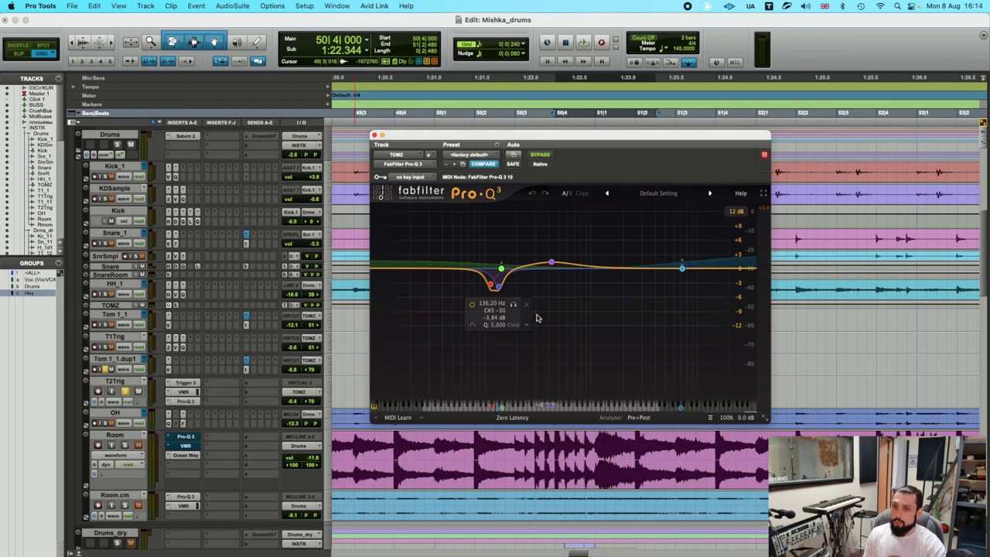
{"action": "left_click", "coordinate": [174, 306]}
{"action": "left_click", "coordinate": [169, 306]}
{"action": "left_click", "coordinate": [112, 307]}
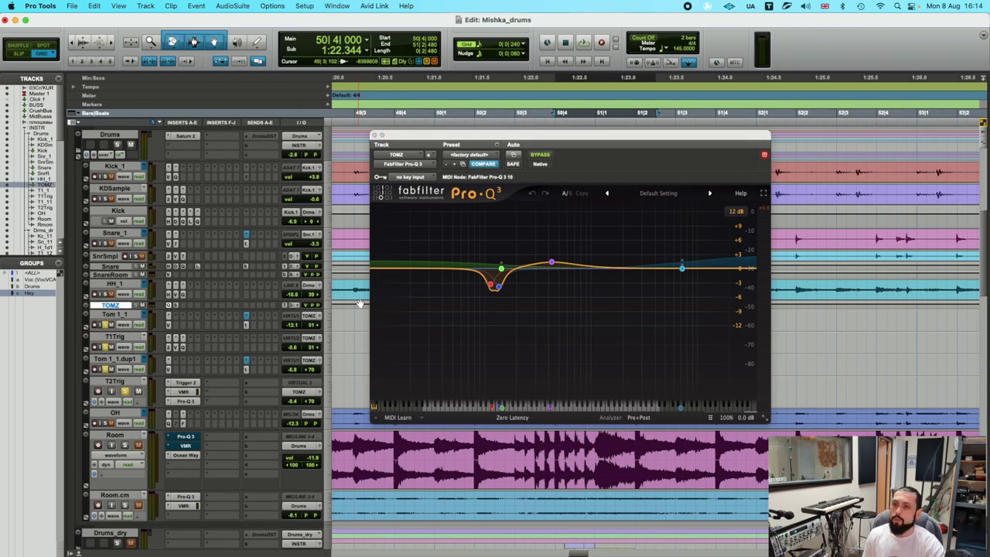
{"action": "key", "text": "space"}
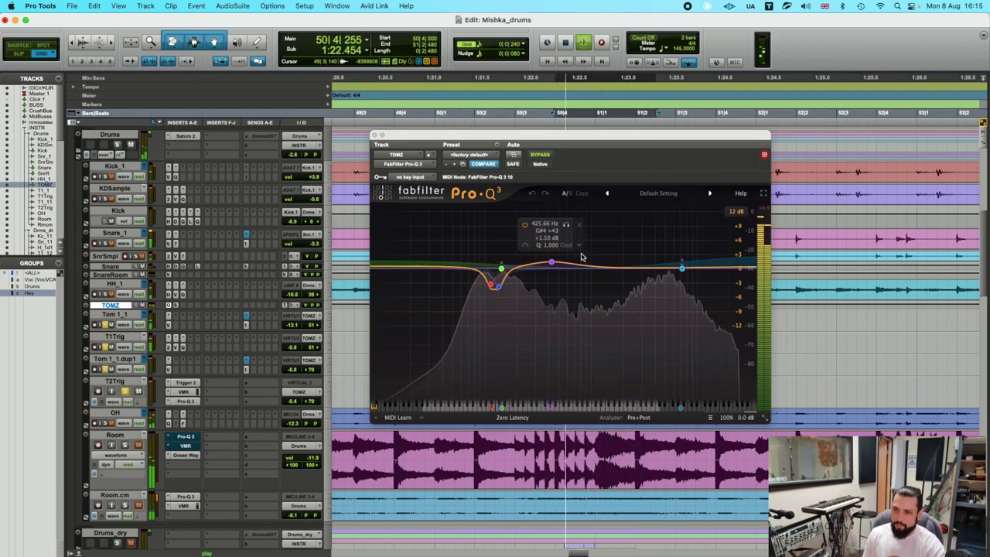
{"action": "key", "text": "space"}
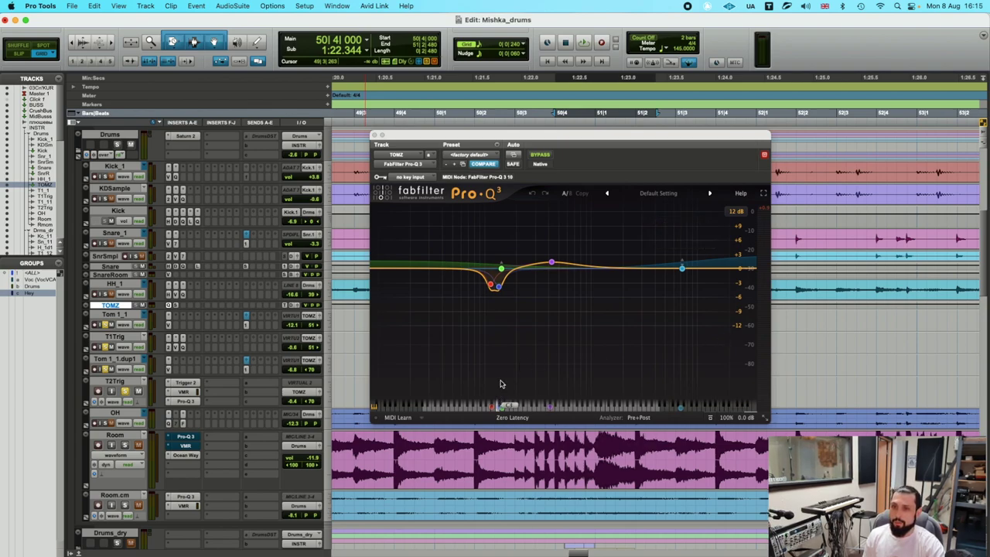
{"action": "mouse_move", "coordinate": [553, 266]}
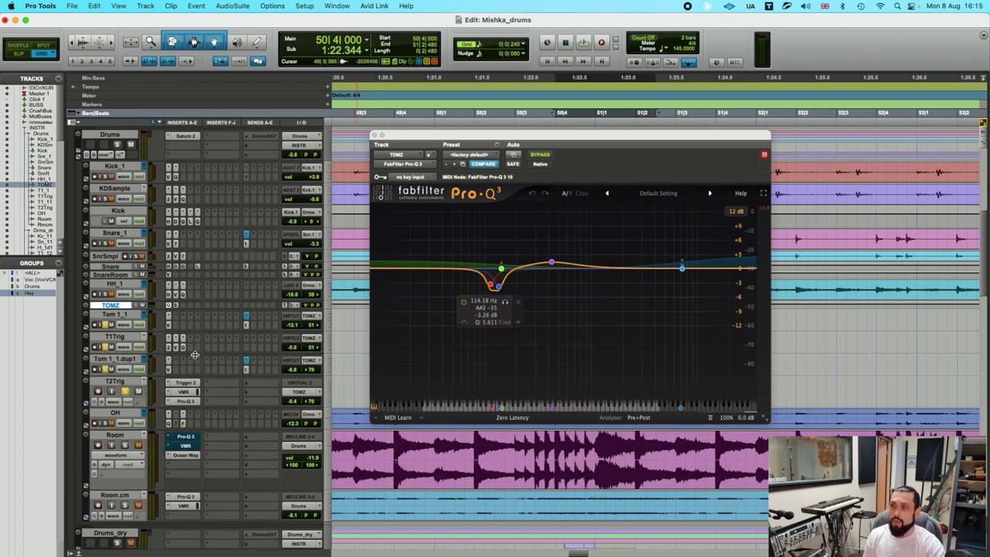
Open Saturn 2 on the TOMZ bus and compare the tom fill with the plug-in bypassed and active.
{"action": "left_click", "coordinate": [175, 307]}
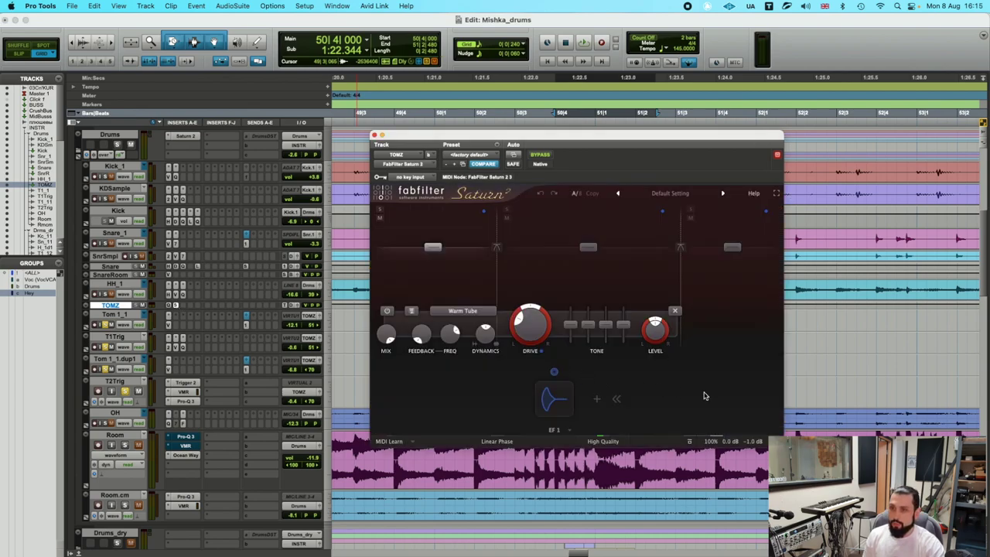
{"action": "key", "text": "space"}
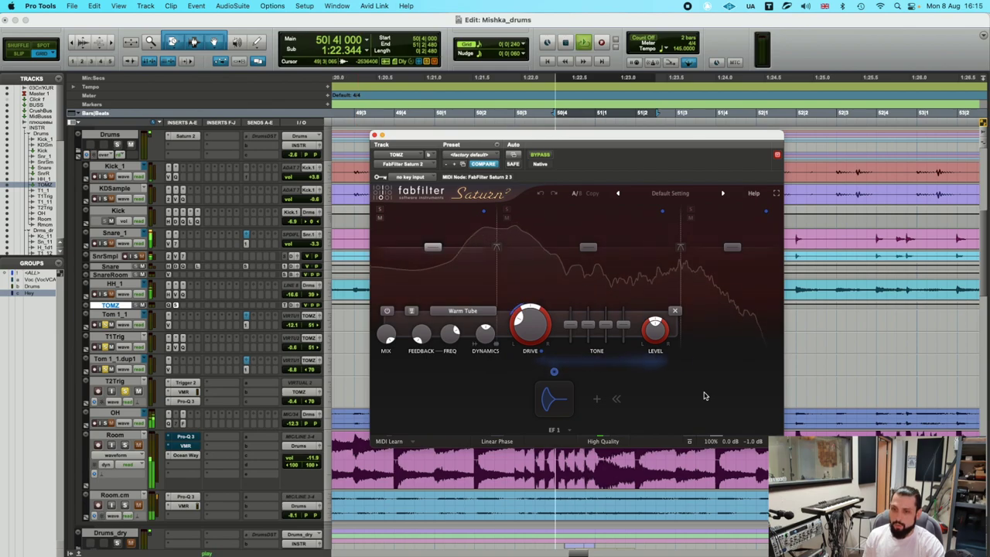
{"action": "left_click", "coordinate": [542, 156]}
{"action": "left_click", "coordinate": [541, 156]}
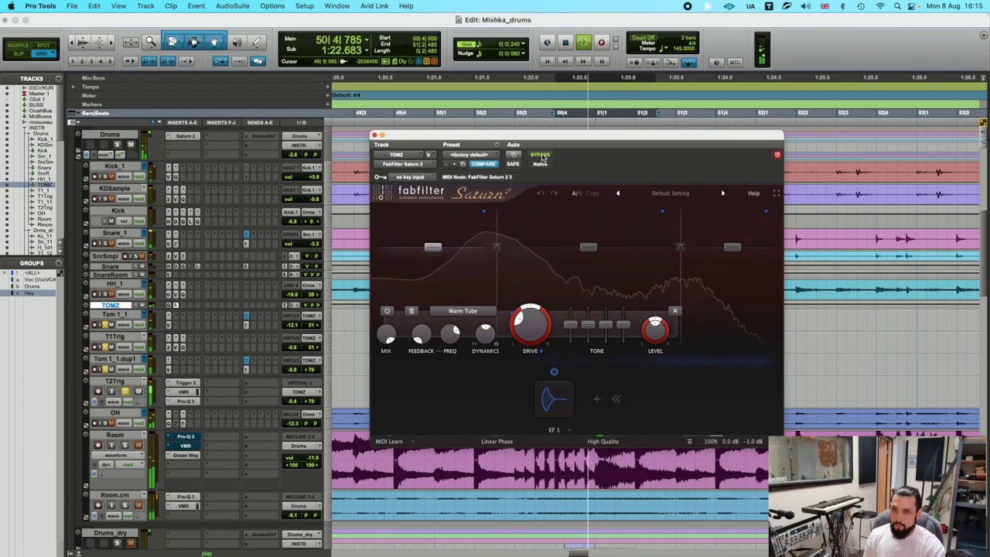
{"action": "key", "text": "space"}
{"action": "left_click", "coordinate": [542, 156]}
{"action": "key", "text": "space"}
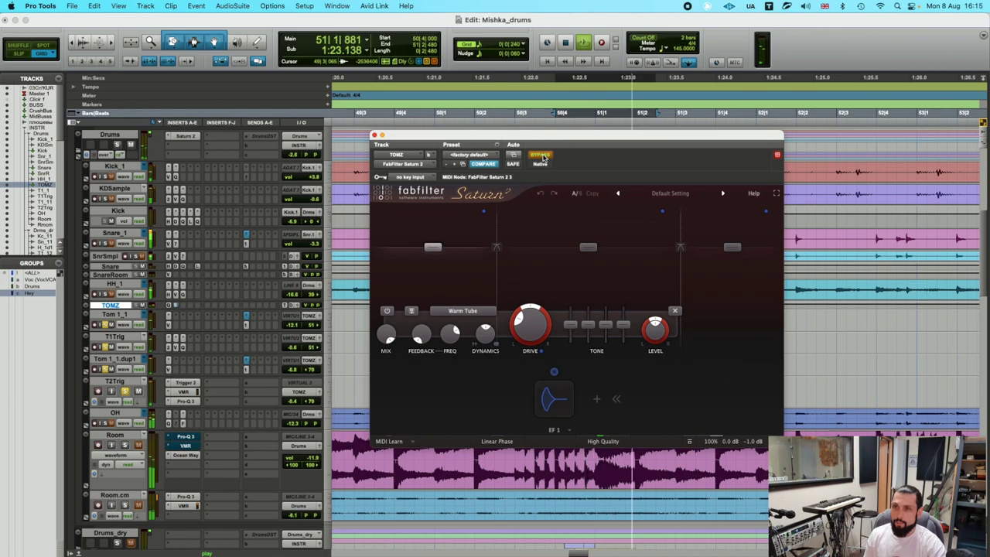
{"action": "left_click", "coordinate": [541, 156]}
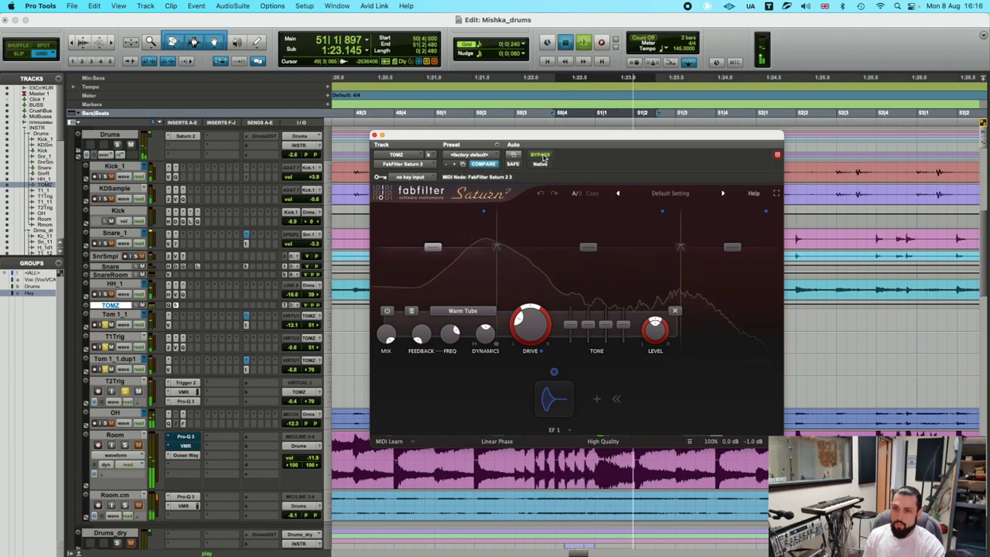
{"action": "key", "text": "space"}
{"action": "left_click", "coordinate": [374, 135]}
Open Saturn 2 on the Drums folder, solo the folder and compare playback with the plug-in bypassed and active.
{"action": "left_click", "coordinate": [186, 137]}
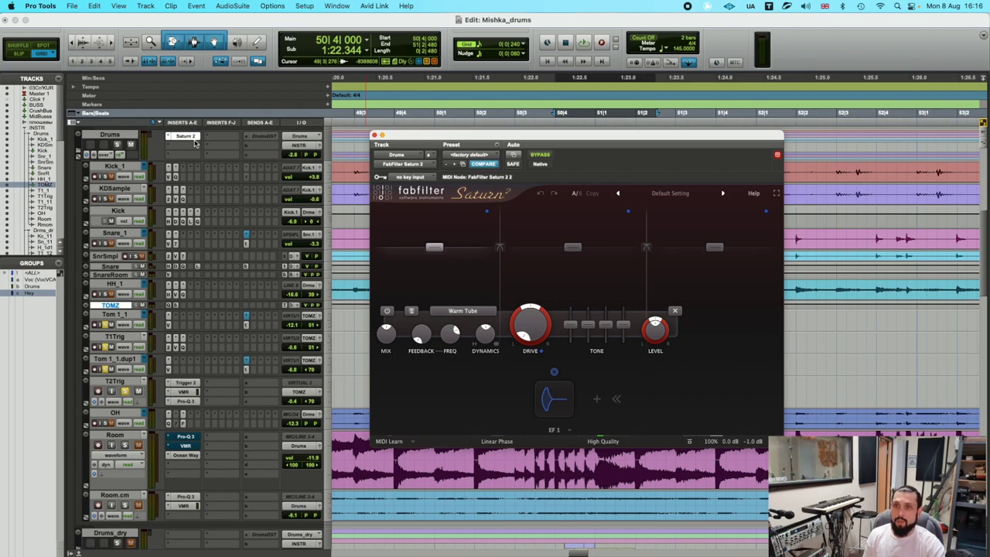
{"action": "key", "text": "space"}
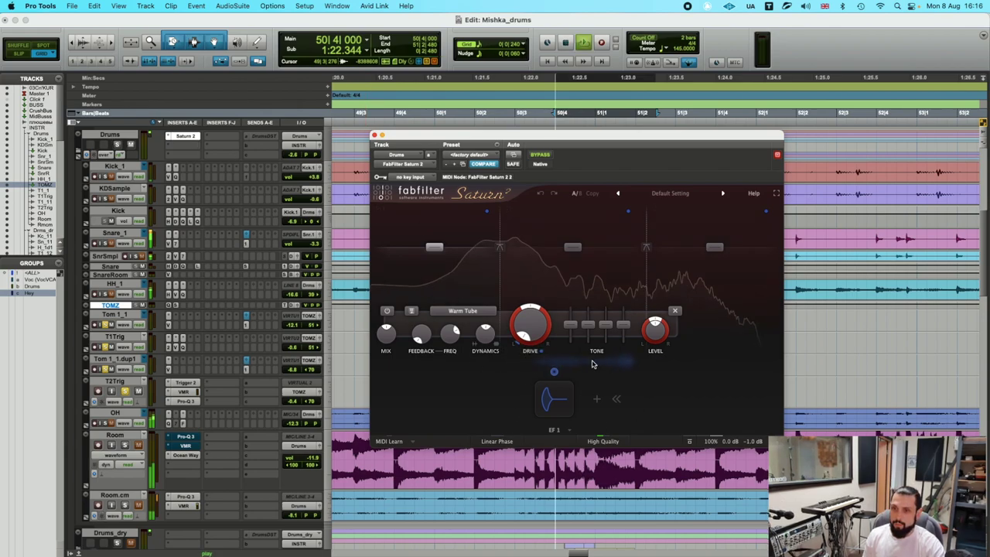
{"action": "key", "text": "space"}
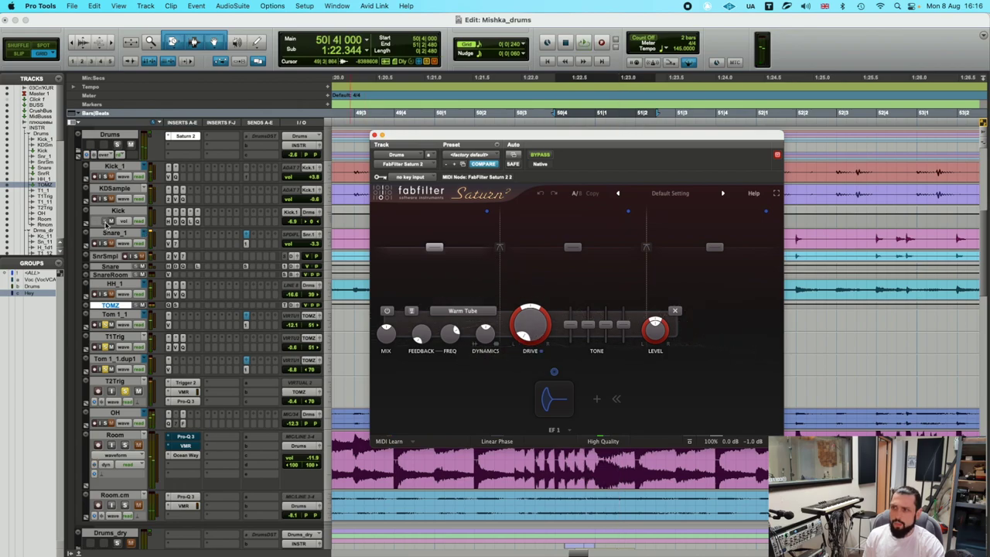
{"action": "left_click", "coordinate": [119, 144]}
{"action": "key", "text": "space"}
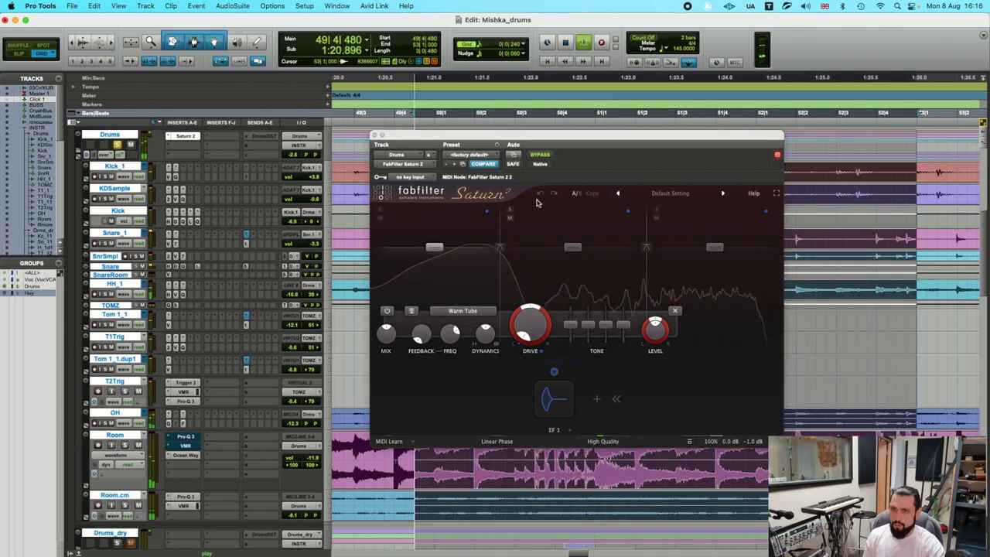
{"action": "left_click", "coordinate": [545, 157]}
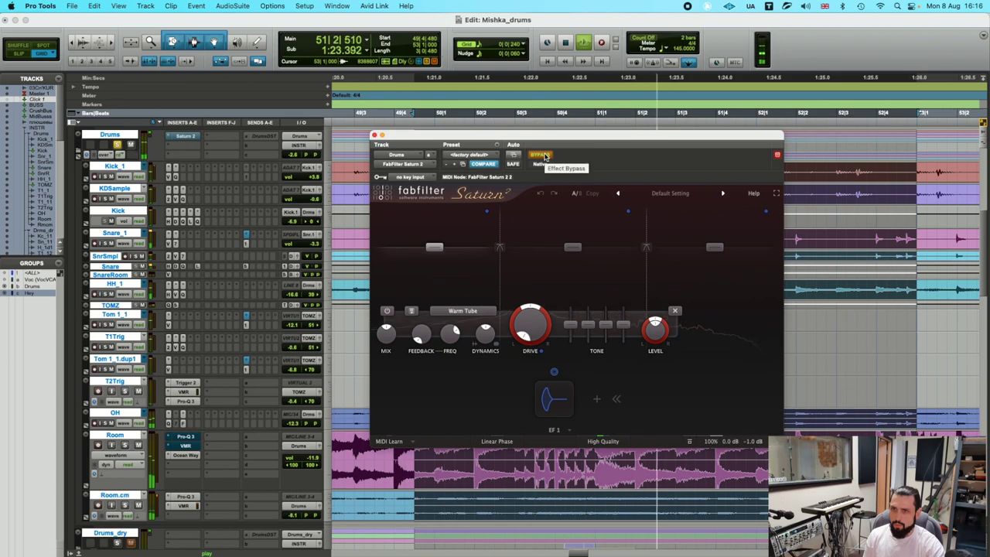
{"action": "left_click", "coordinate": [545, 157]}
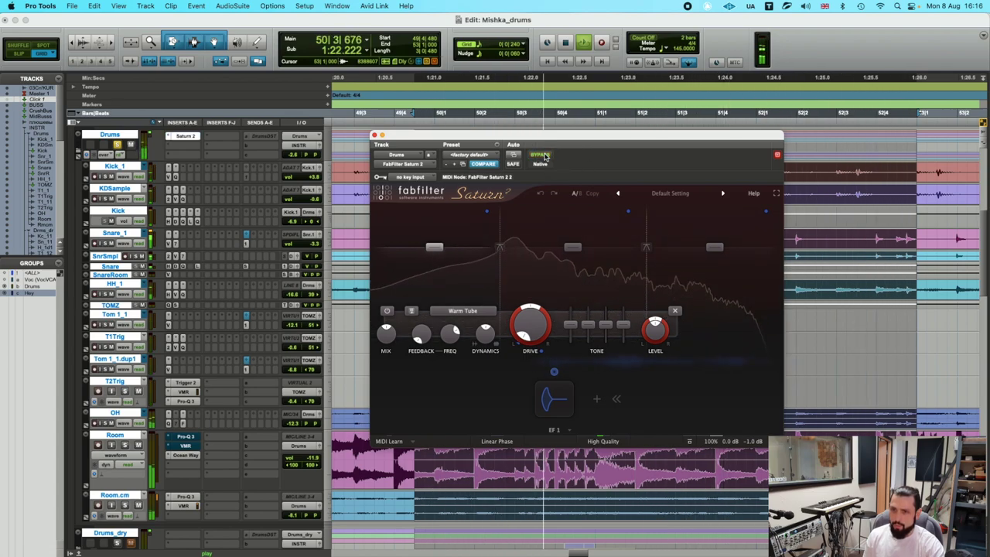
Examine the Drive settings of Saturn 2's three bands on the Drums folder during playback, including the Warm Tape high band.
{"action": "mouse_move", "coordinate": [540, 335]}
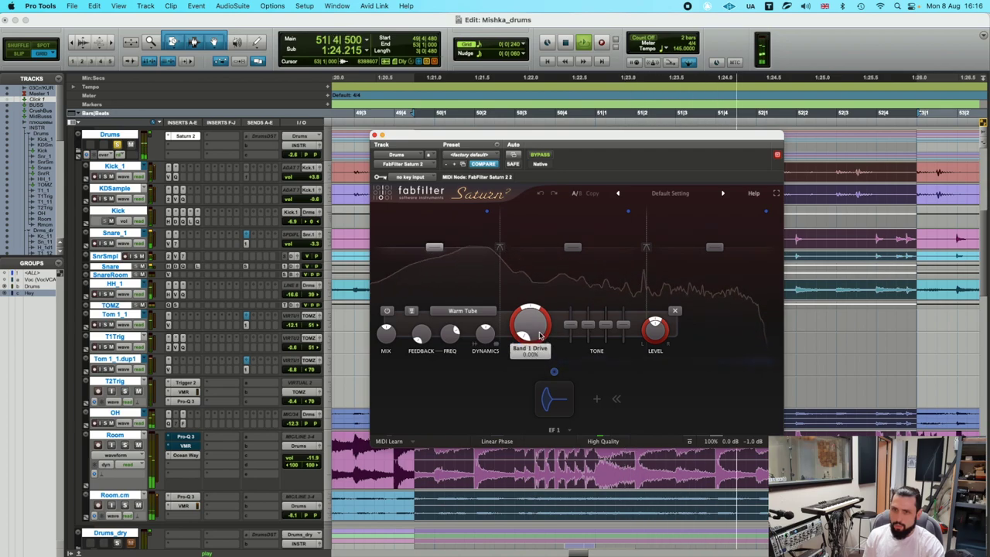
{"action": "left_click", "coordinate": [564, 278]}
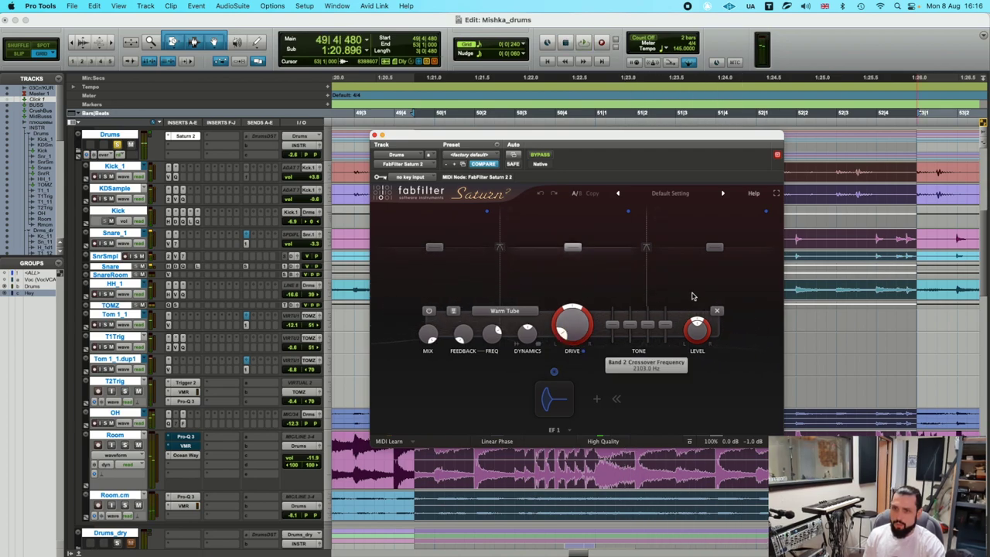
{"action": "mouse_move", "coordinate": [567, 346]}
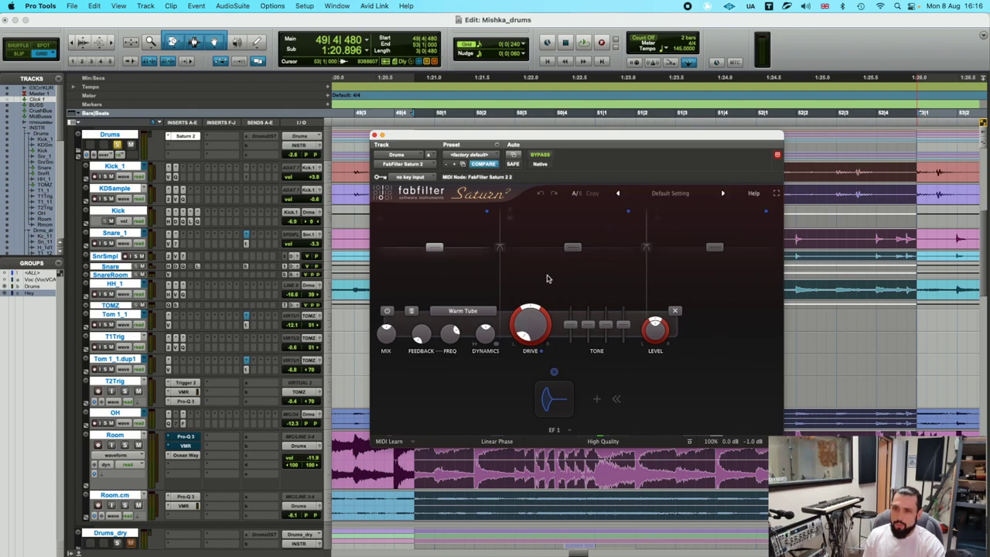
{"action": "left_click", "coordinate": [665, 287]}
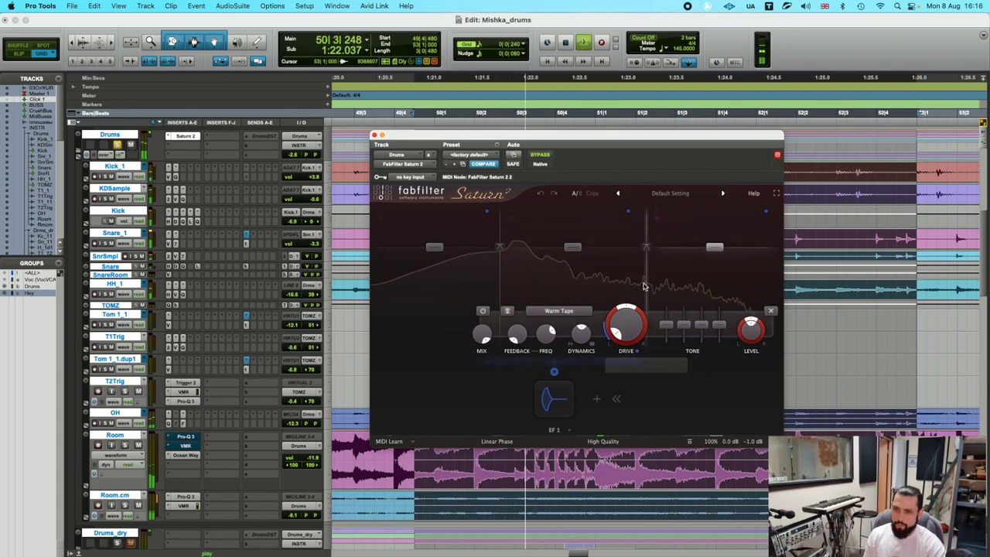
{"action": "mouse_move", "coordinate": [623, 339]}
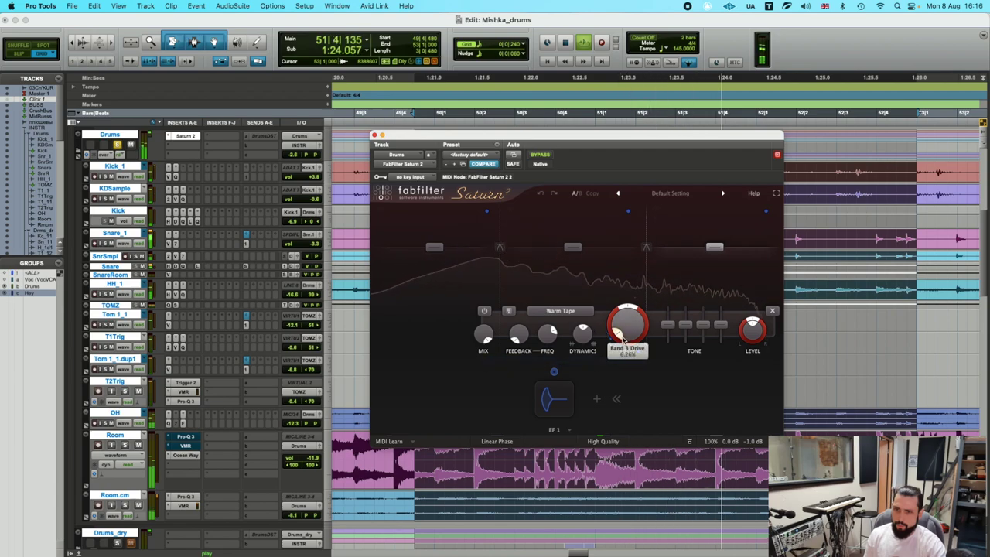
{"action": "key", "text": "space"}
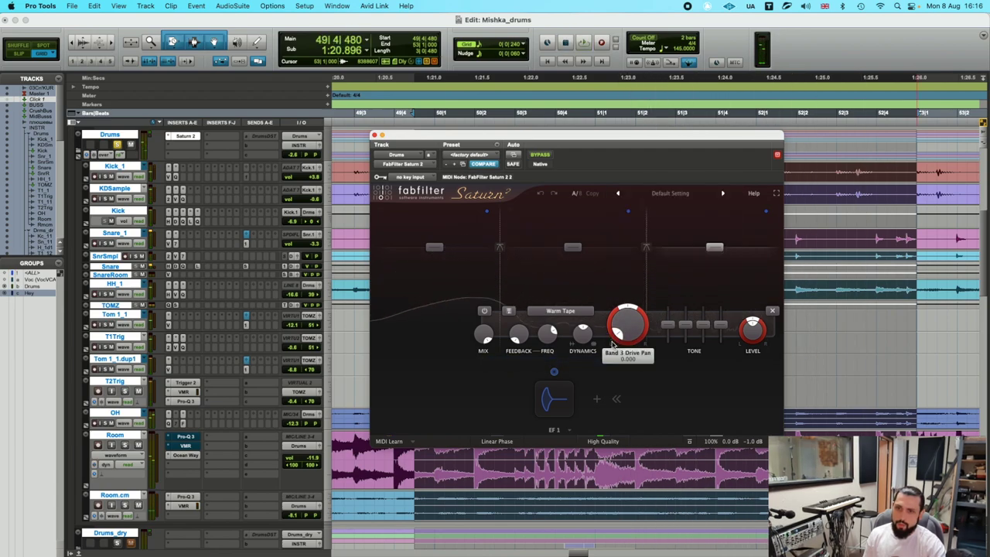
{"action": "mouse_move", "coordinate": [553, 404]}
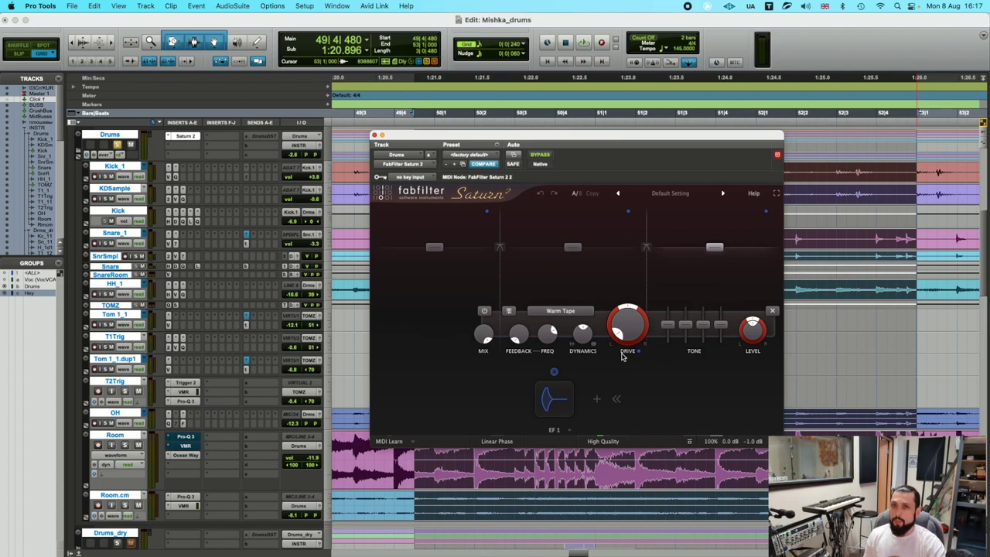
Close the Saturn 2 window, select bars 49 to 57 and play that section.
{"action": "key", "text": "super+w"}
{"action": "scroll", "coordinate": [120, 236], "scroll_direction": "up", "scroll_amount": 3}
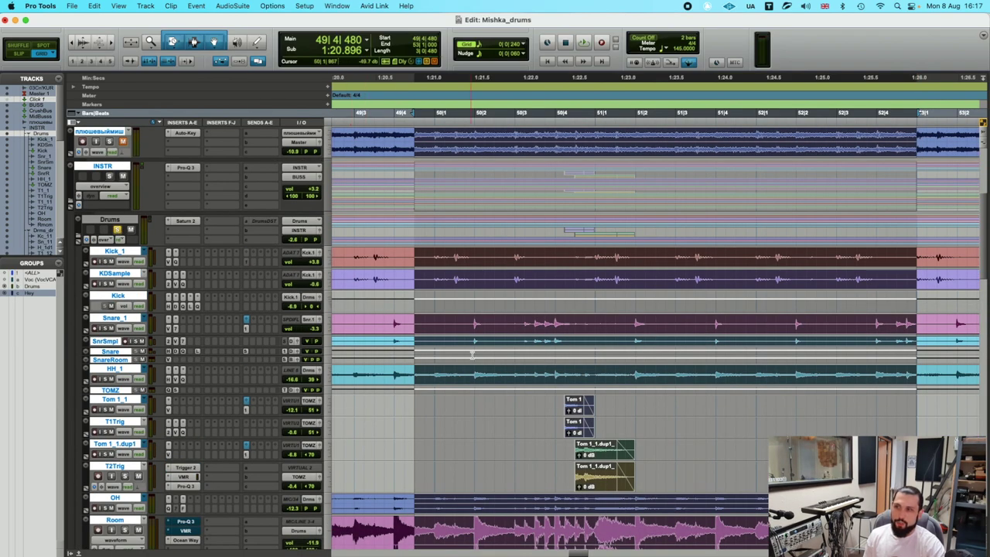
{"action": "key", "text": "r"}
{"action": "key", "text": "r"}
{"action": "key", "text": "r"}
{"action": "key", "text": "space"}
Compare the Drums_dry and processed Drums folders by soloing them alternately while the section plays.
{"action": "scroll", "coordinate": [493, 359], "scroll_direction": "down", "scroll_amount": 3}
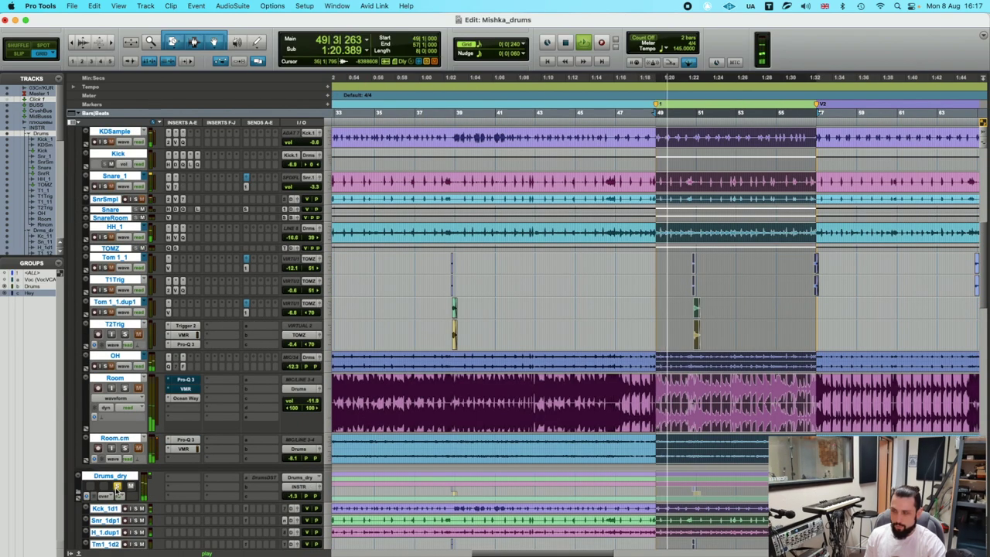
{"action": "scroll", "coordinate": [154, 416], "scroll_direction": "up", "scroll_amount": 3}
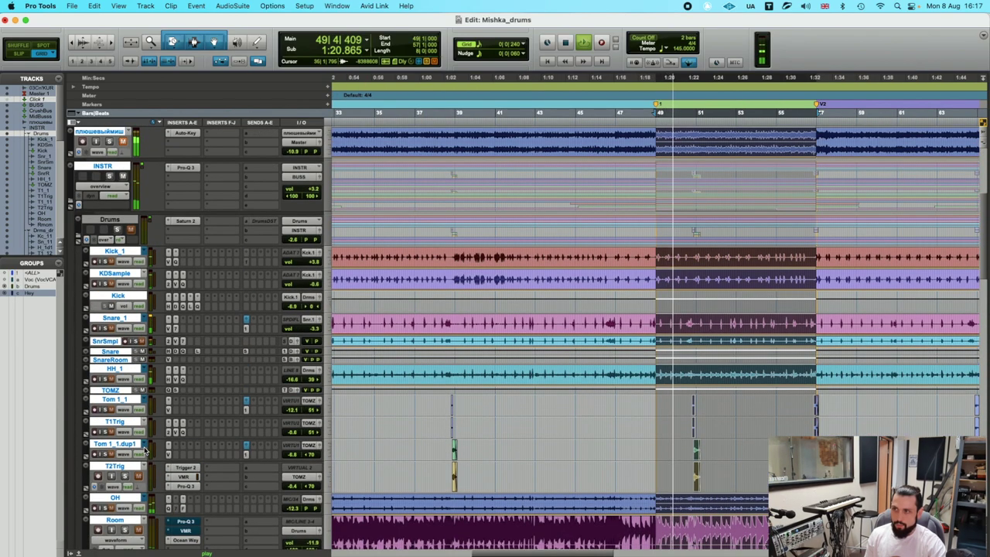
{"action": "left_click", "coordinate": [118, 230]}
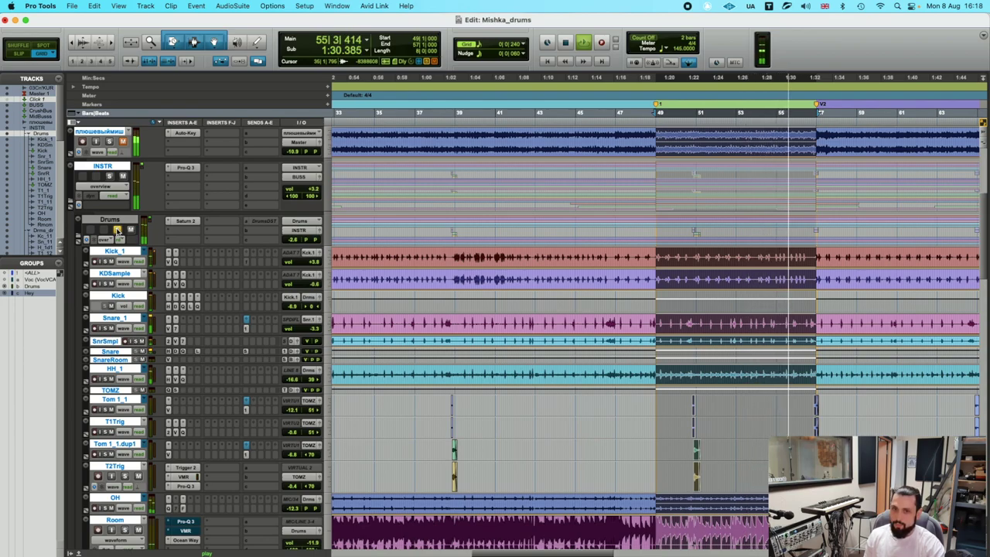
{"action": "scroll", "coordinate": [115, 352], "scroll_direction": "down", "scroll_amount": 5}
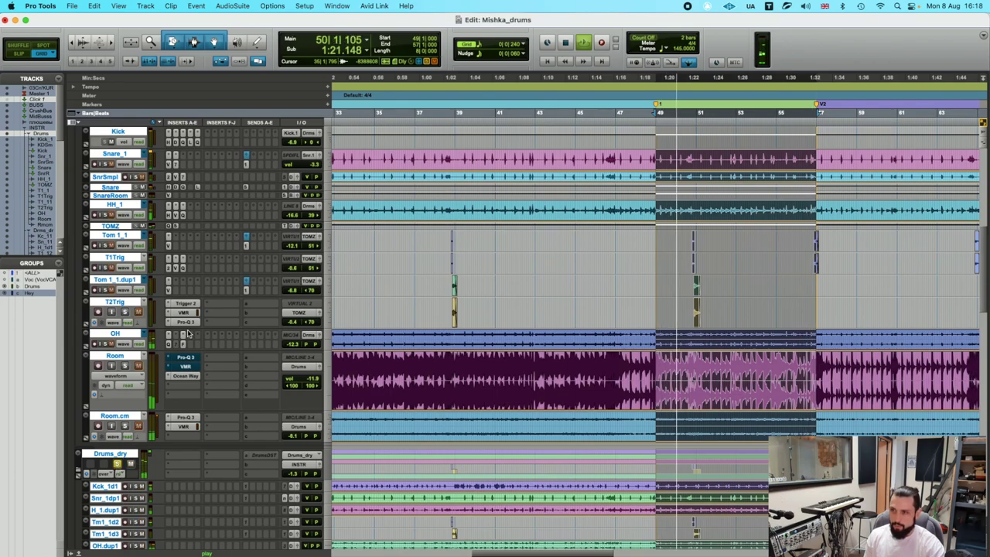
{"action": "scroll", "coordinate": [118, 199], "scroll_direction": "up", "scroll_amount": 4}
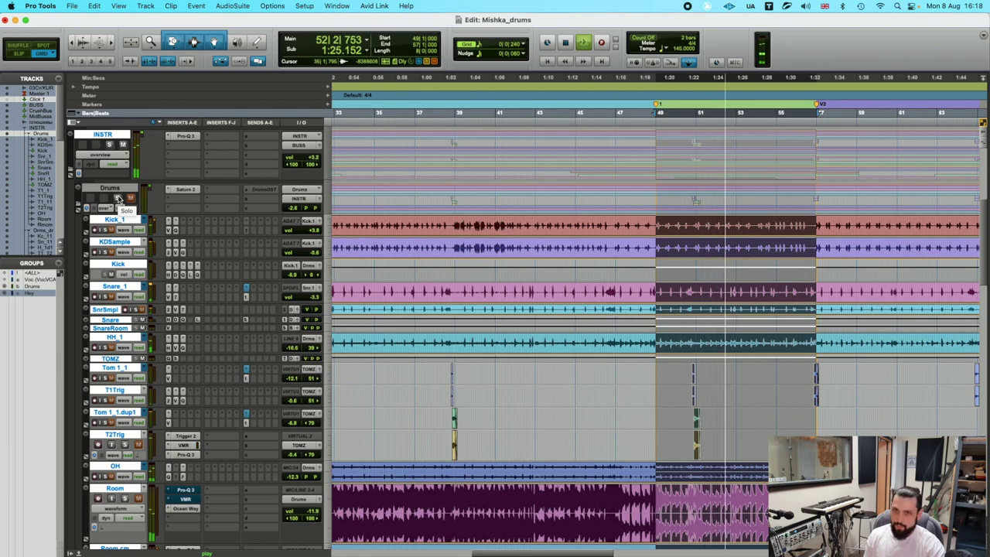
{"action": "left_click", "coordinate": [118, 199]}
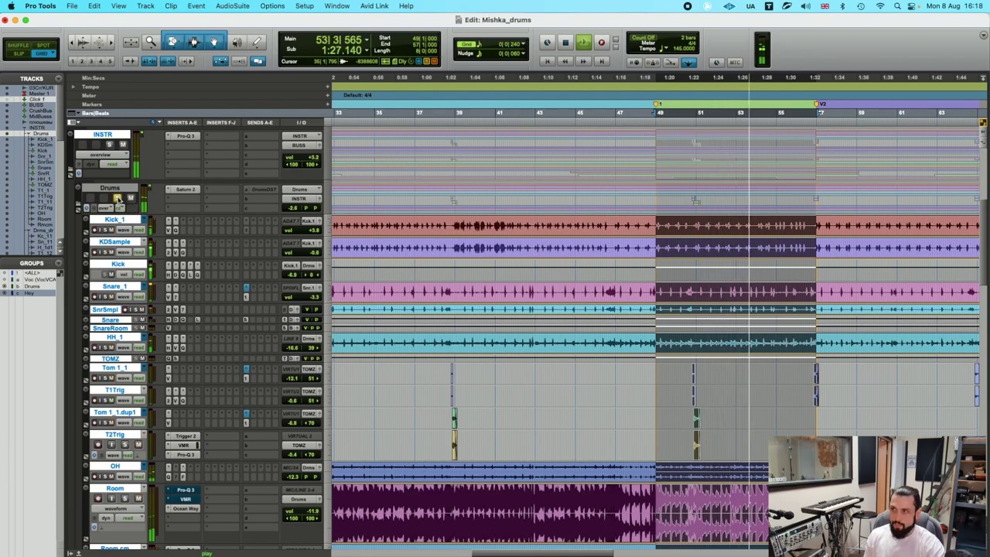